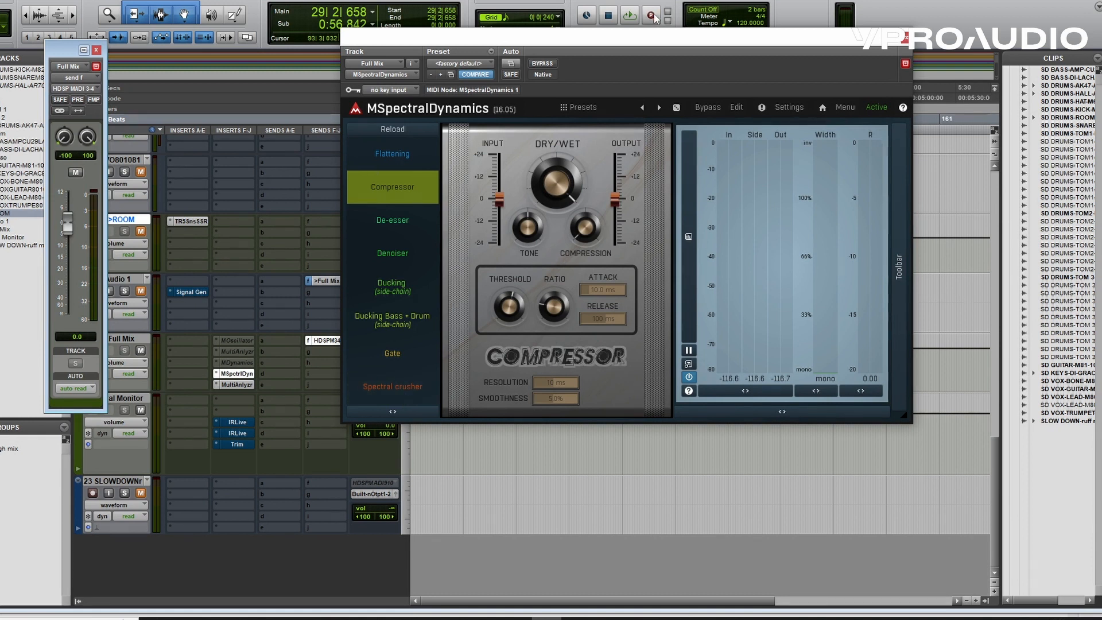
# Show the full editing view of the MSpectralDynamics plug-in and reposition its window so all sections are accessible
pyautogui.moveTo(650, 46); pyautogui.dragTo(608, 82)
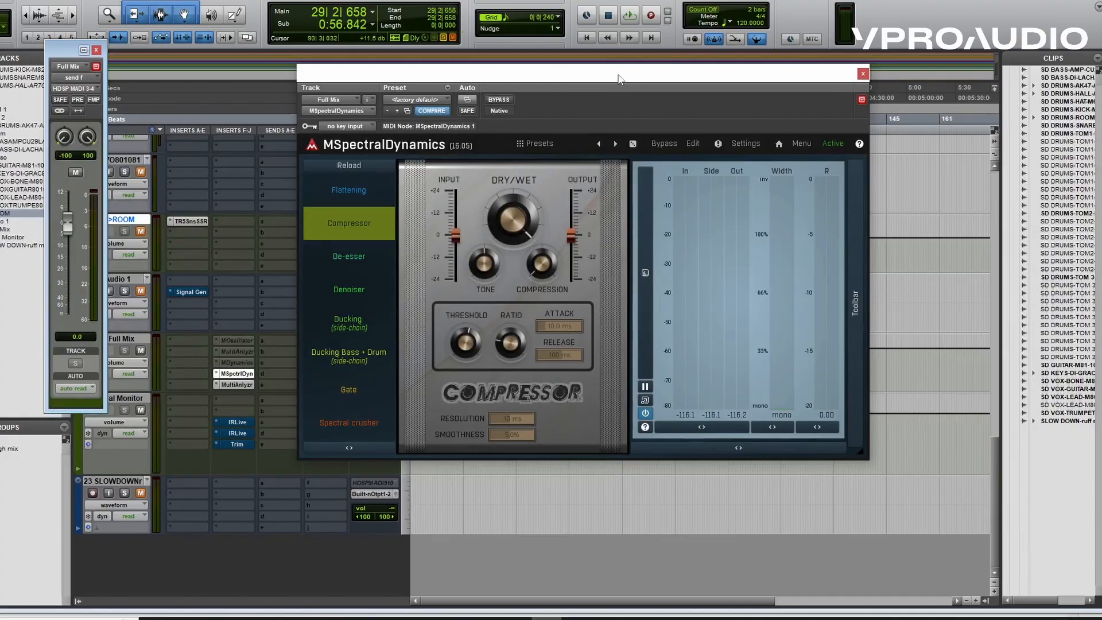
pyautogui.moveTo(620, 71)
pyautogui.mouseDown()
pyautogui.moveTo(566, 98)
pyautogui.moveTo(639, 75)
pyautogui.mouseUp()
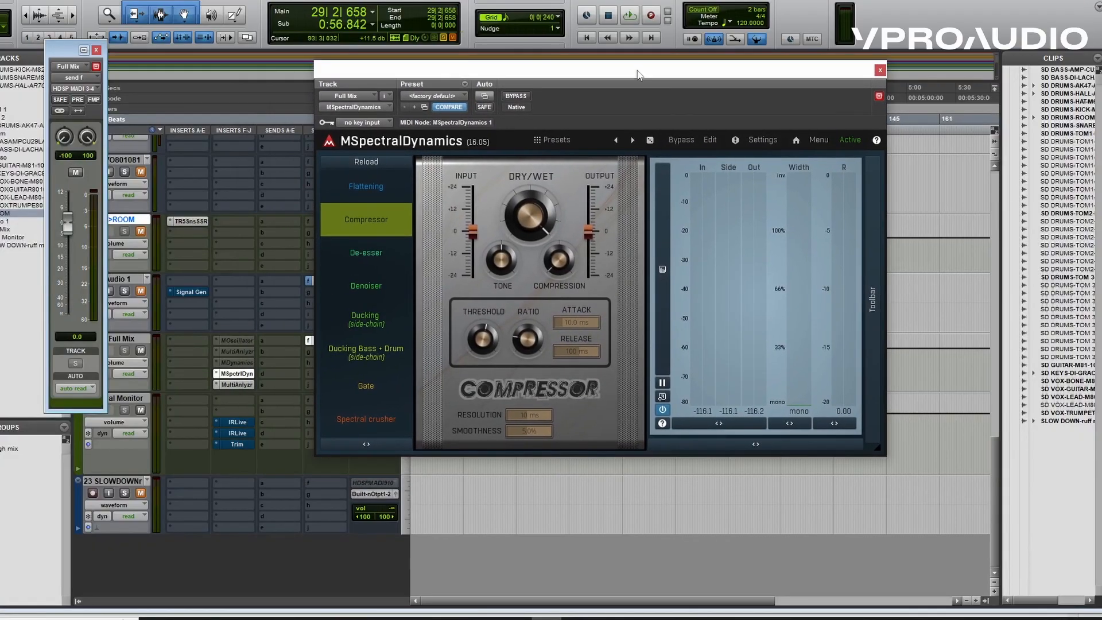
pyautogui.click(710, 141)
pyautogui.moveTo(553, 56); pyautogui.dragTo(529, 24)
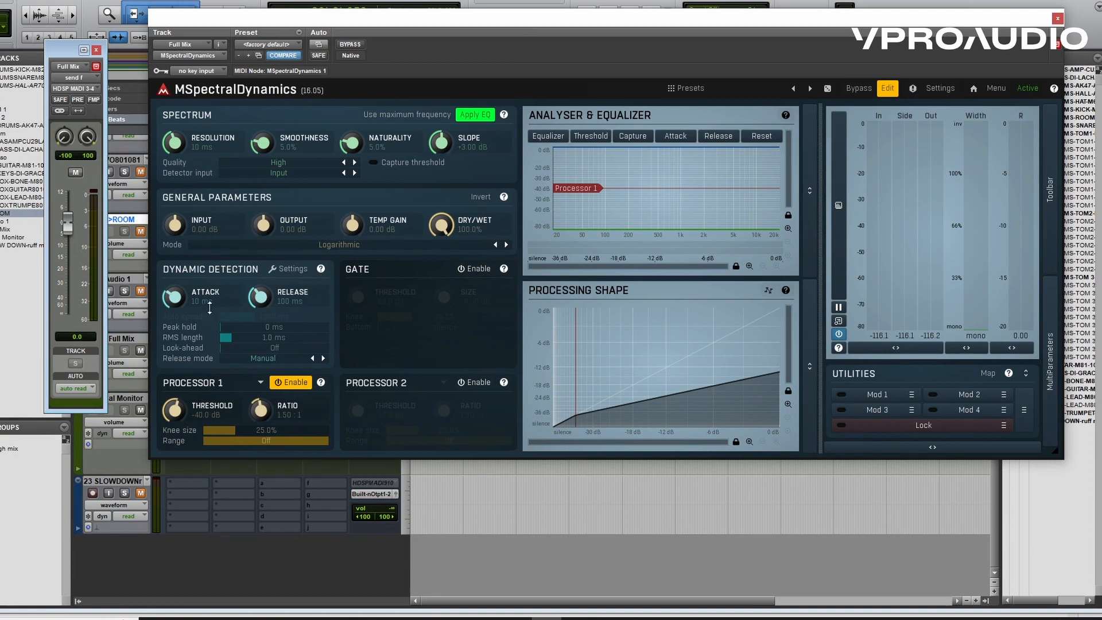
# Set the output gain to +0.05 dB and the temp gain to +0.19 dB in the general parameters
pyautogui.moveTo(261, 227); pyautogui.dragTo(262, 226)
pyautogui.moveTo(351, 225)
pyautogui.mouseDown()
pyautogui.moveTo(351, 253)
pyautogui.moveTo(352, 241)
pyautogui.mouseUp()
pyautogui.moveTo(440, 248); pyautogui.dragTo(439, 243)
# Look through the available release modes in dynamic detection and check the Processor 1 range control
pyautogui.click(260, 360)
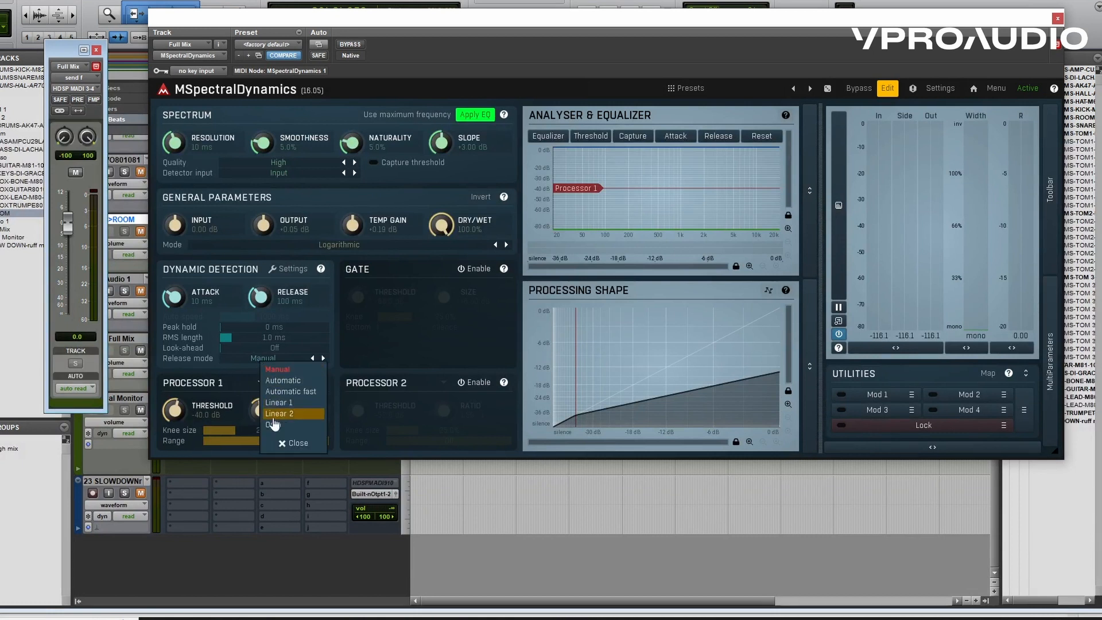
pyautogui.click(222, 376)
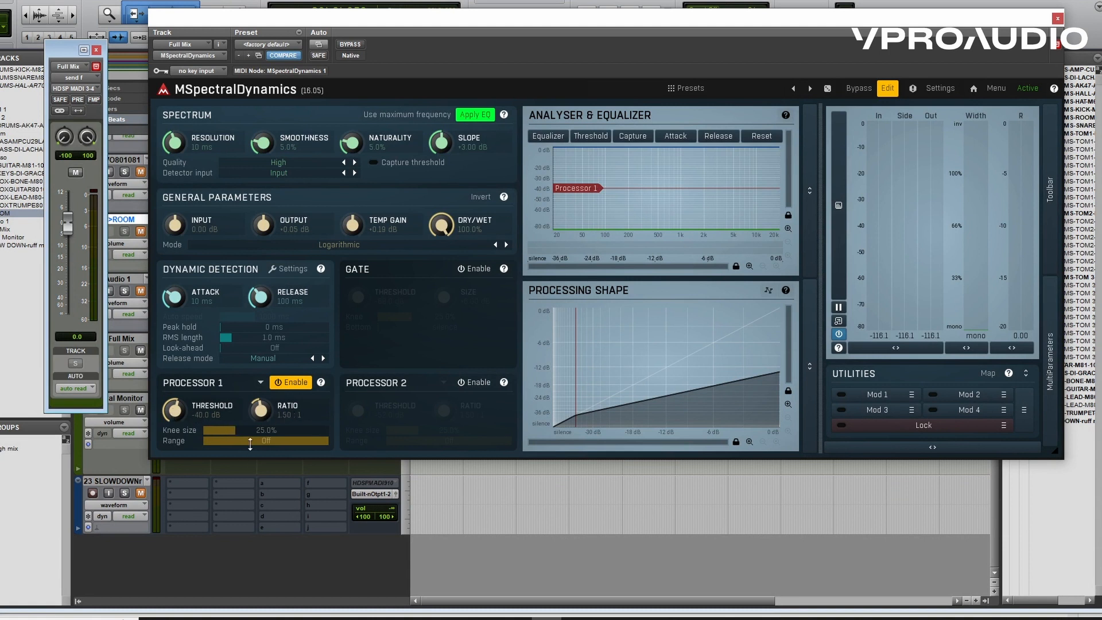
pyautogui.moveTo(251, 444)
pyautogui.mouseDown()
pyautogui.moveTo(251, 468)
pyautogui.moveTo(252, 441)
pyautogui.mouseUp()
# Enable Processor 2 and the gate one after the other, switching each back off
pyautogui.click(466, 386)
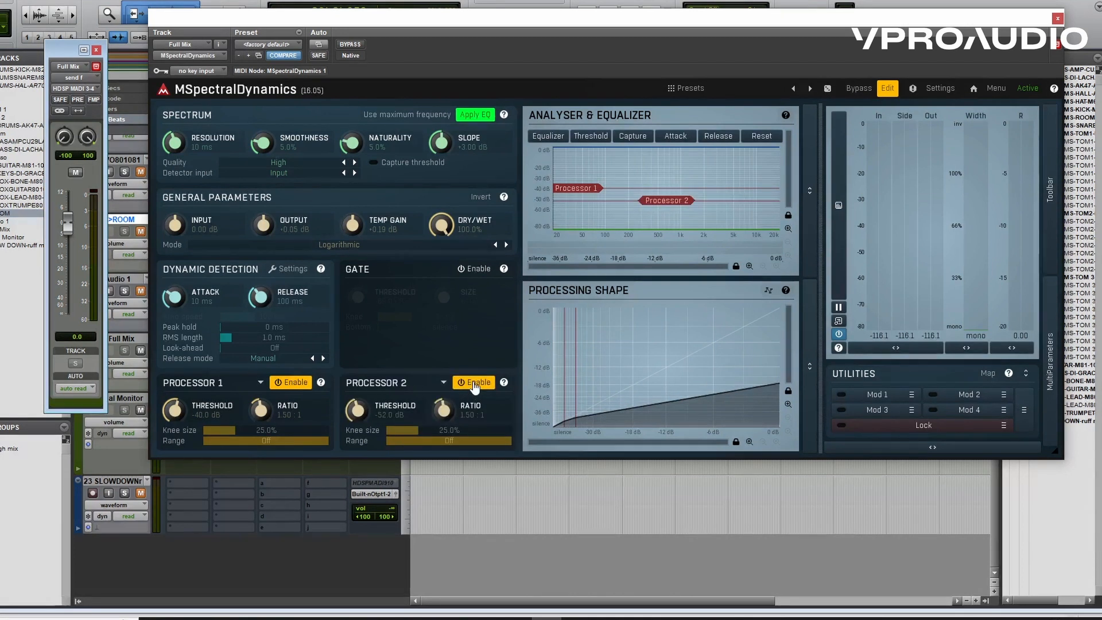
pyautogui.click(474, 384)
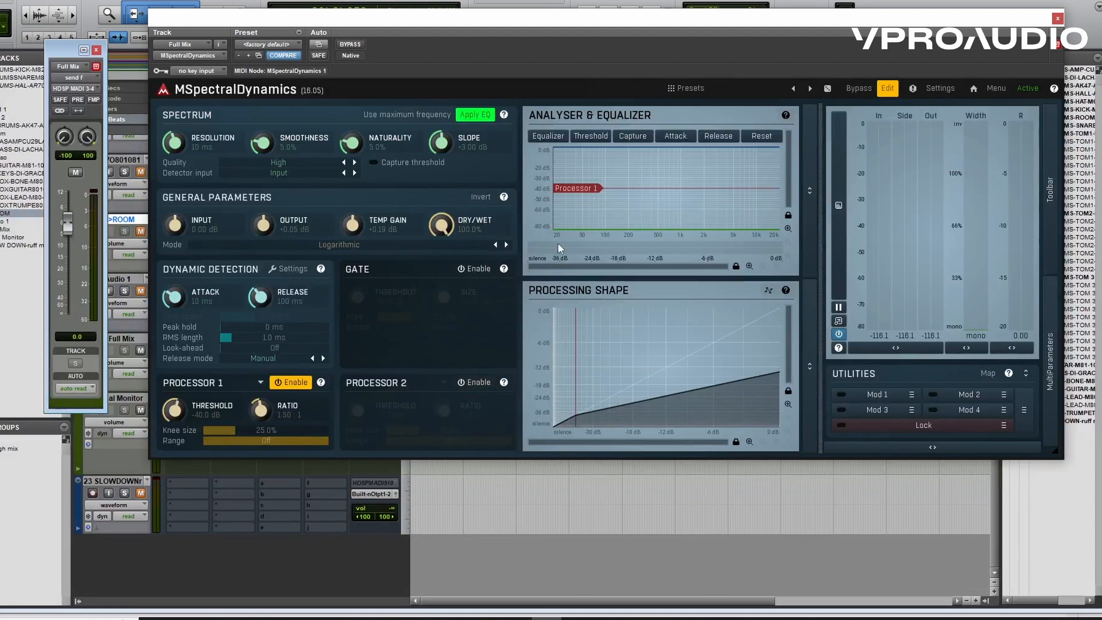
pyautogui.click(476, 269)
pyautogui.click(473, 270)
# Move the plug-in window clear of the tracks, select the SLOW DOWN rough mix track and start playback
pyautogui.moveTo(450, 23); pyautogui.dragTo(508, 1)
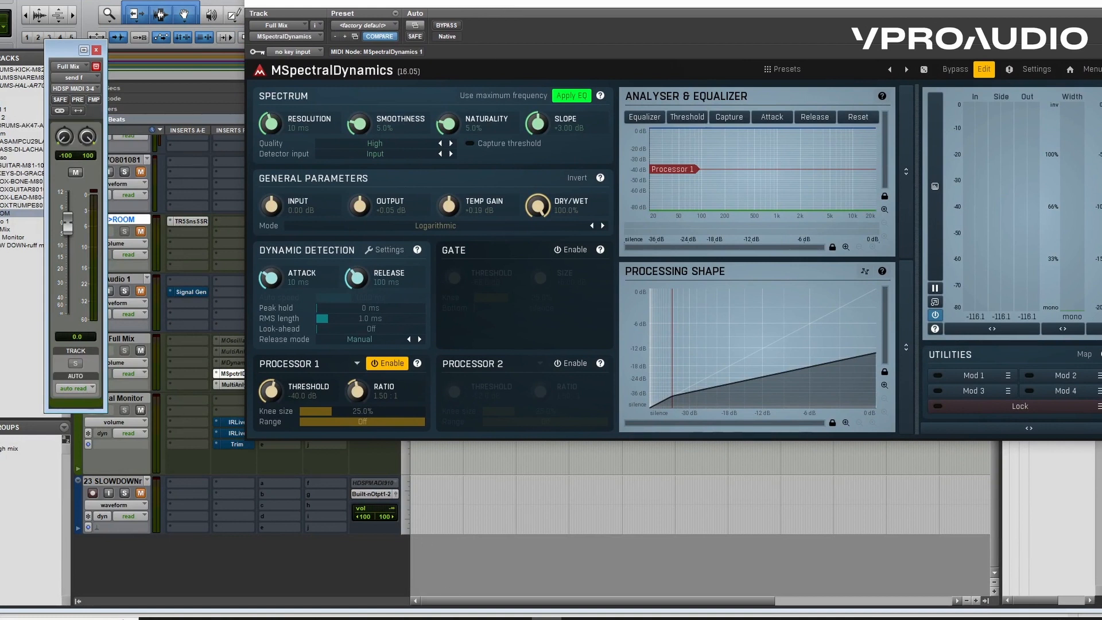
pyautogui.click(417, 504)
pyautogui.press('space')
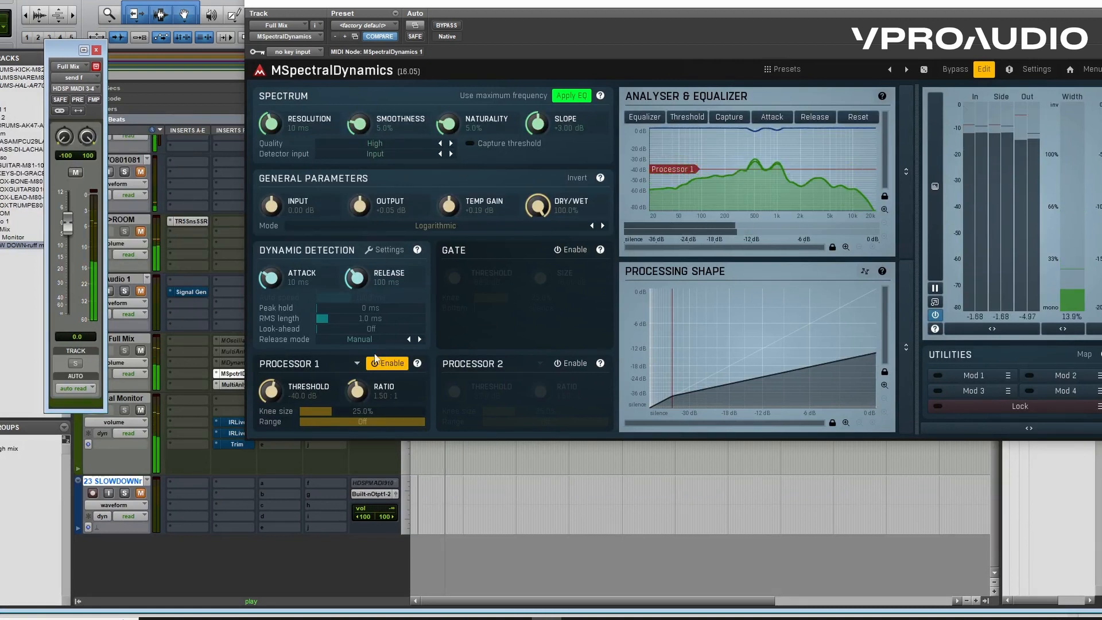
# Set the Processor 1 threshold to -30.1 dB while the mix plays, and stop playback
pyautogui.doubleClick(284, 386)
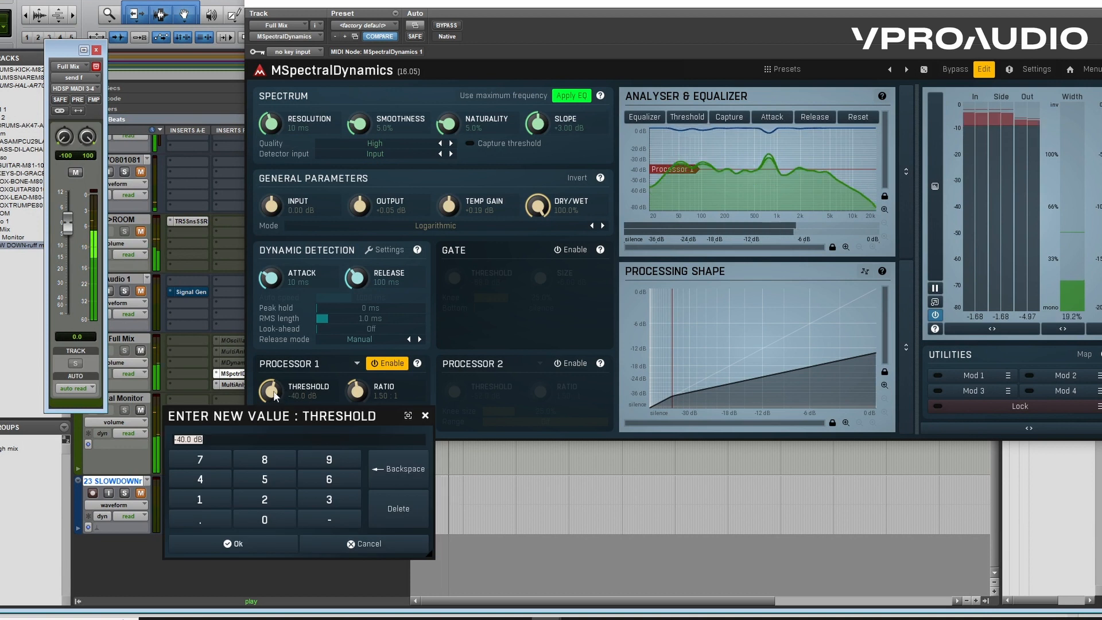
pyautogui.click(363, 544)
pyautogui.moveTo(270, 391); pyautogui.dragTo(308, 380)
pyautogui.press('space')
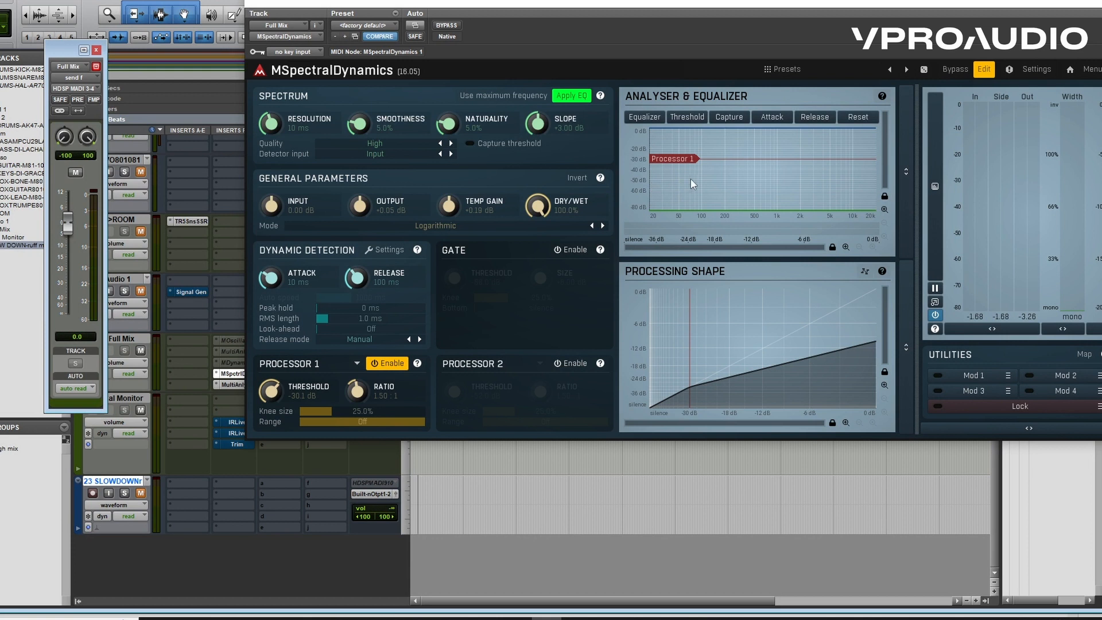
# Play the mix while setting the Processor 1 threshold to -46.1 dB and the spectrum smoothness to 0.64%
pyautogui.press('space')
pyautogui.press('space')
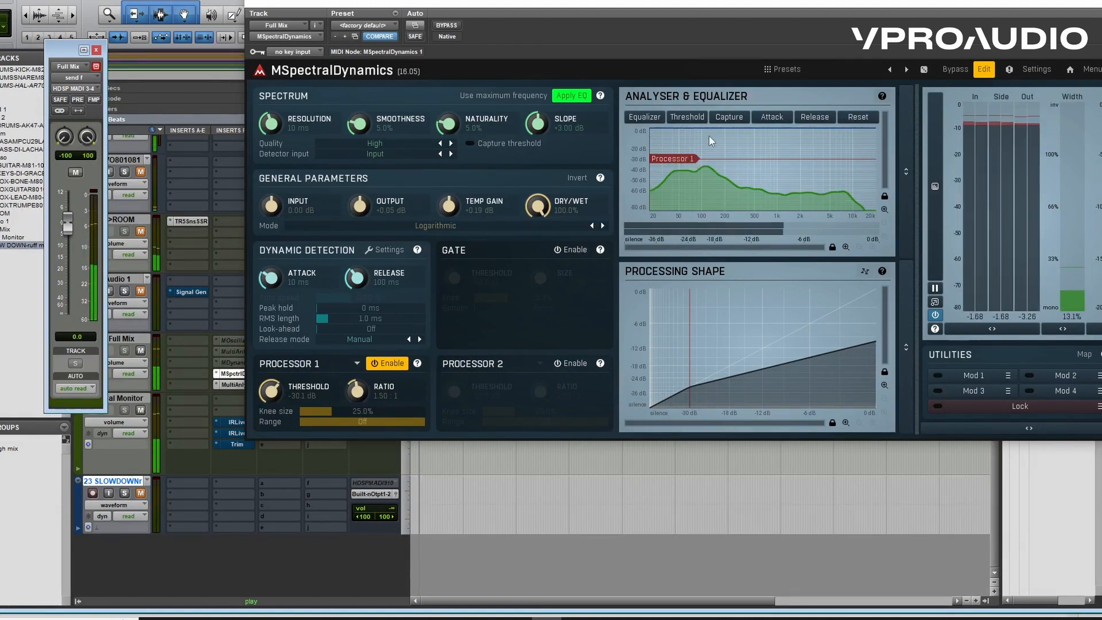
pyautogui.moveTo(270, 391); pyautogui.dragTo(270, 414)
pyautogui.moveTo(359, 124); pyautogui.dragTo(360, 144)
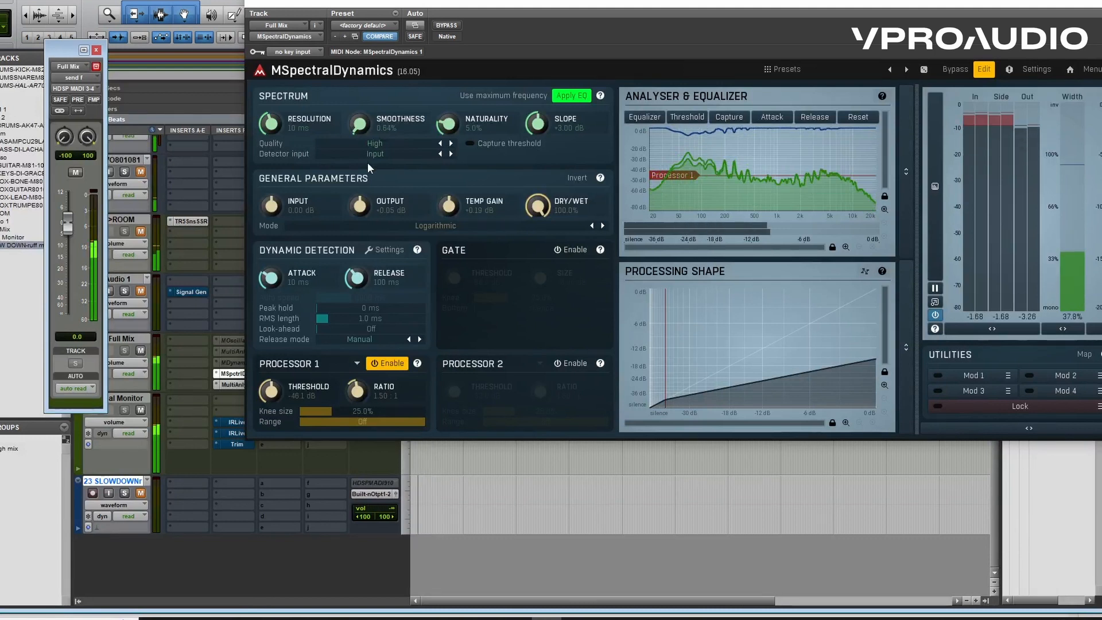
pyautogui.press('space')
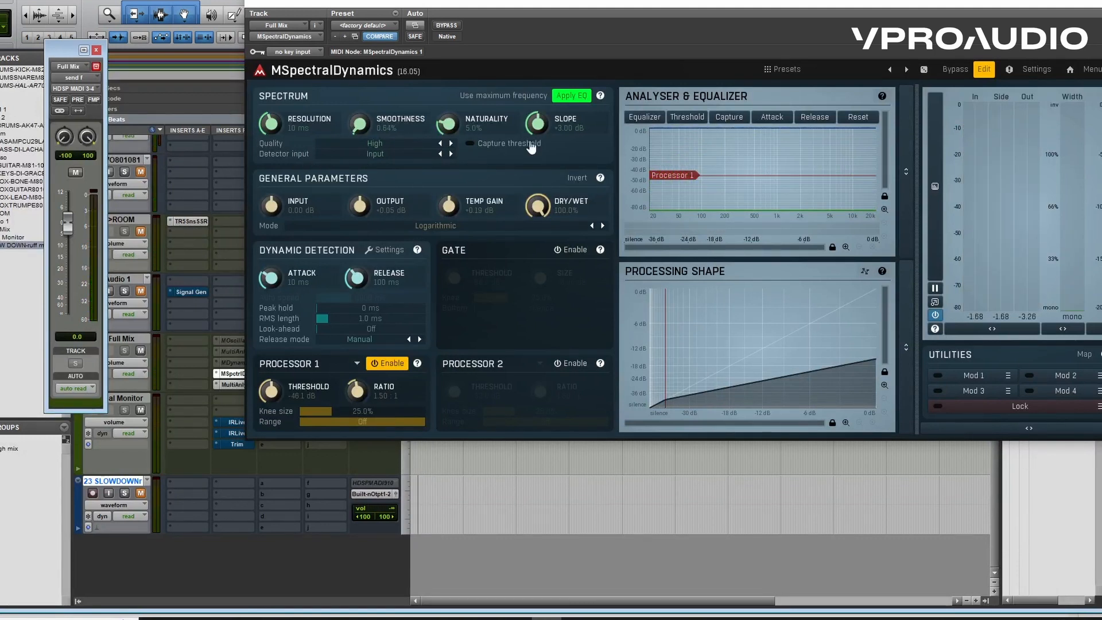
# Try the Minimal spectrum quality on the oscillator test tone and restore the quality to High
pyautogui.click(368, 149)
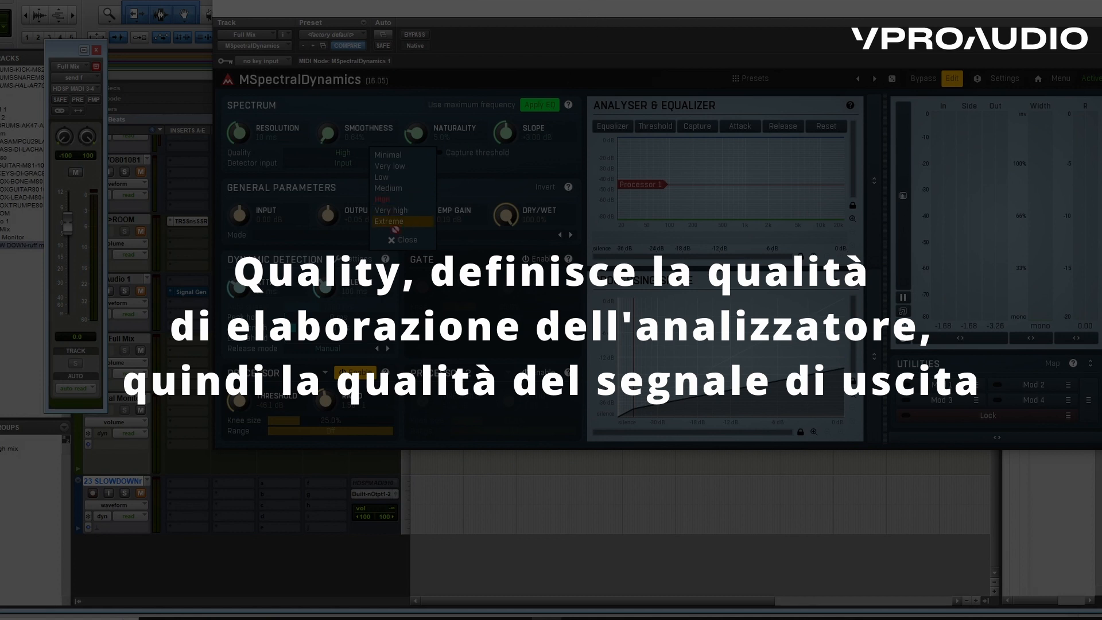
pyautogui.click(405, 243)
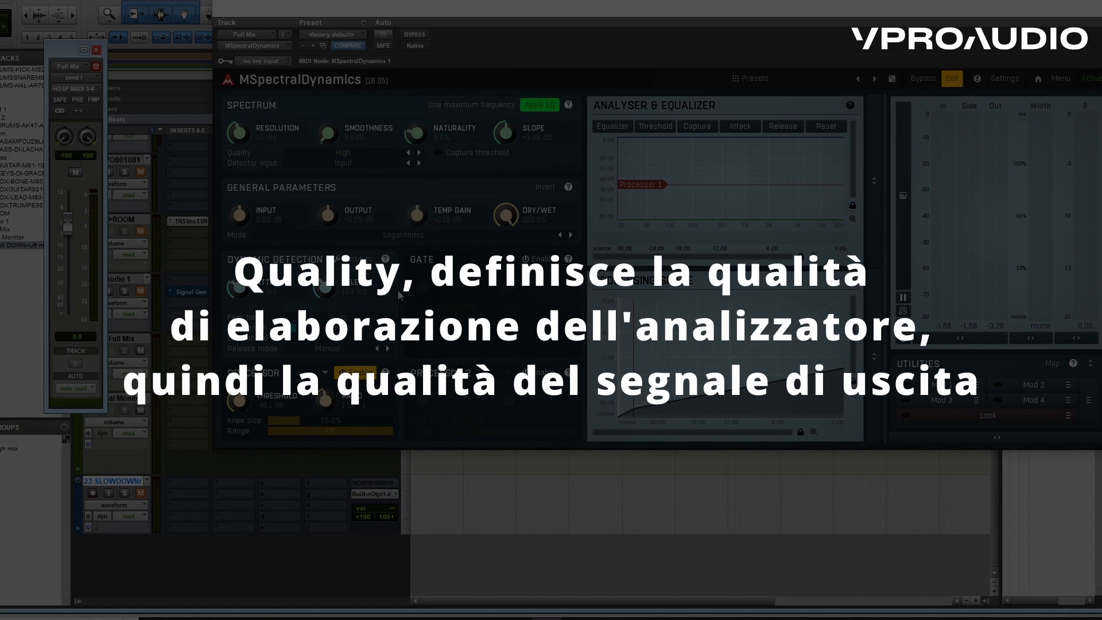
pyautogui.moveTo(607, 4); pyautogui.dragTo(594, 78)
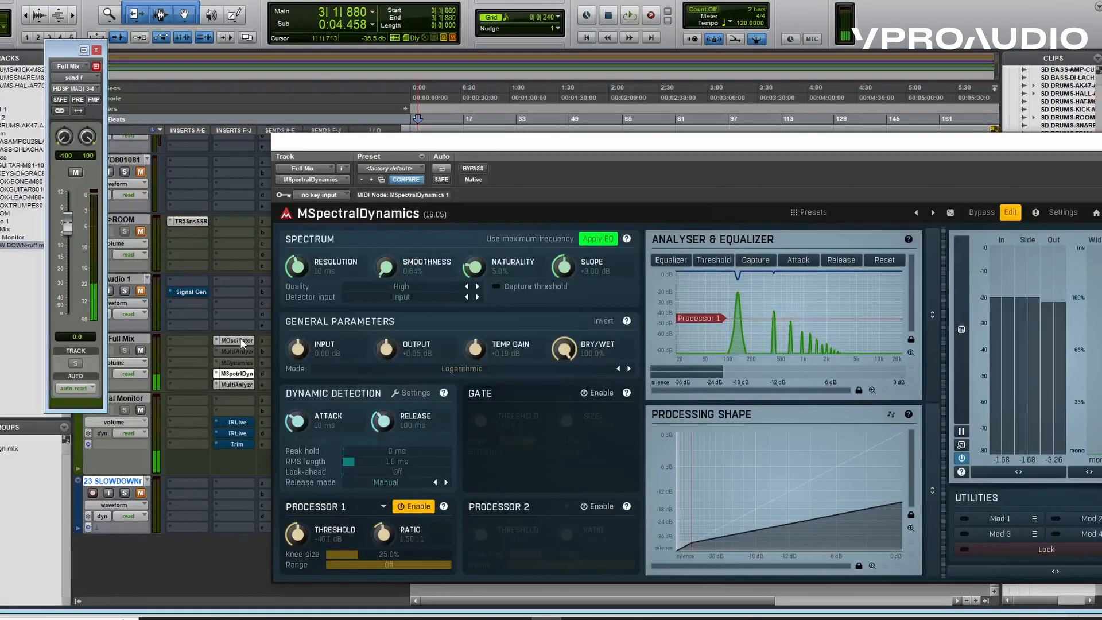
pyautogui.moveTo(583, 145); pyautogui.dragTo(508, 105)
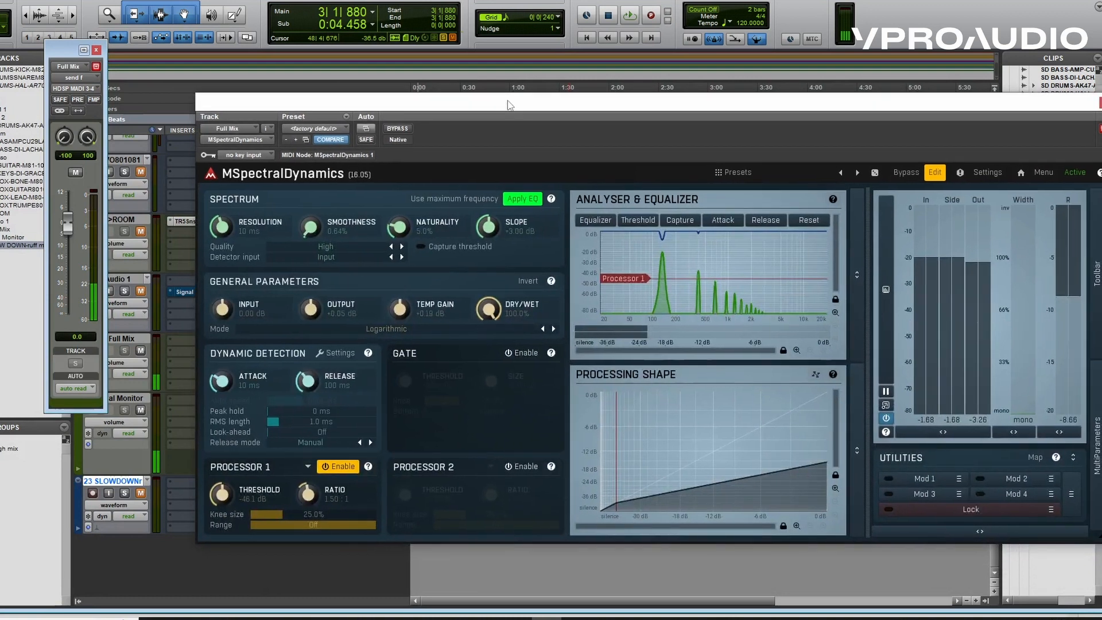
pyautogui.click(339, 250)
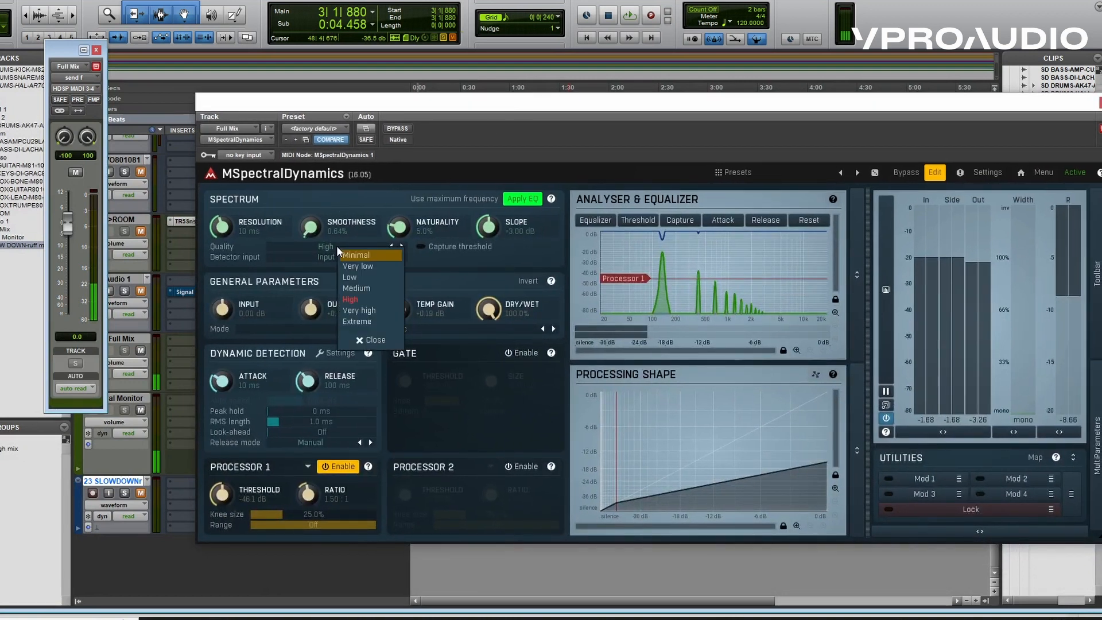
pyautogui.click(356, 255)
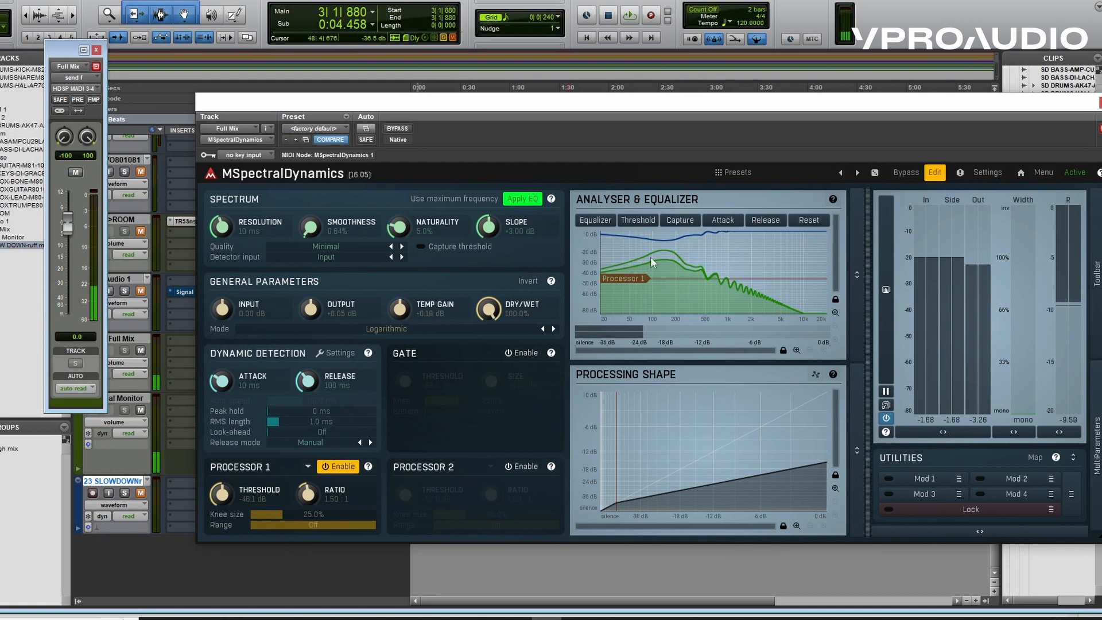
pyautogui.click(328, 247)
pyautogui.click(349, 300)
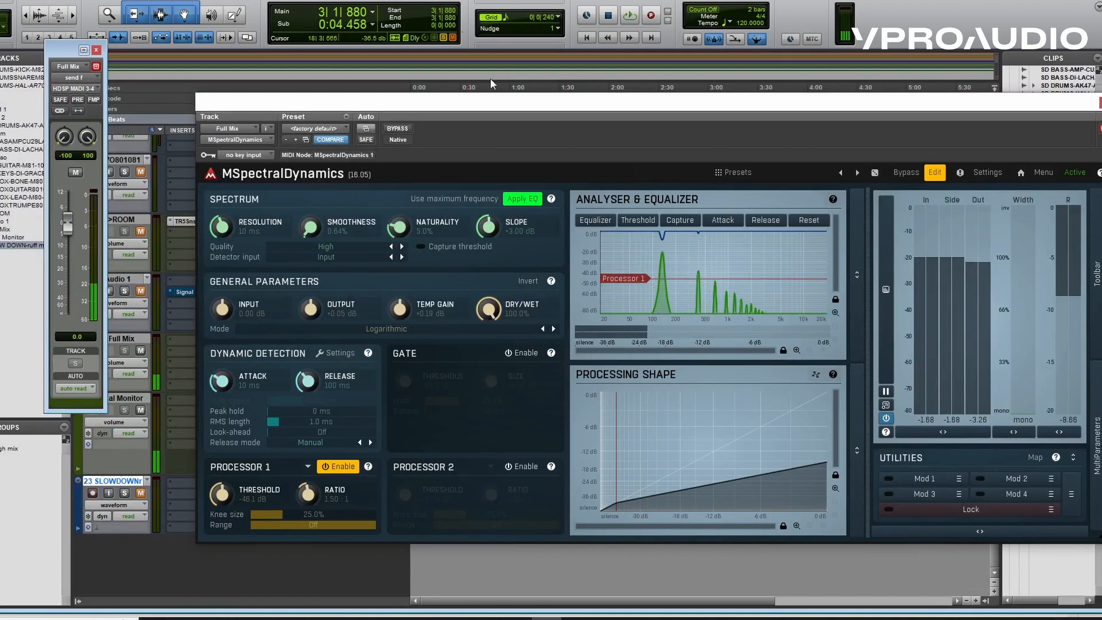
# Try different spectrum resolution values and settle the resolution at 10.0 ms
pyautogui.moveTo(394, 104); pyautogui.dragTo(462, 59)
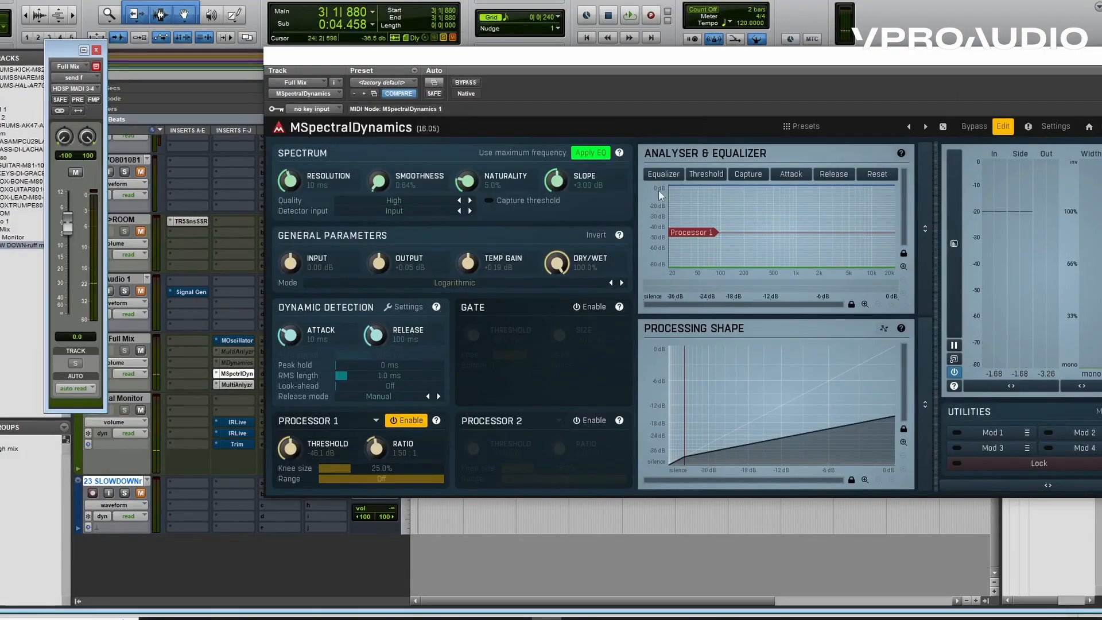
pyautogui.moveTo(731, 62); pyautogui.dragTo(705, 59)
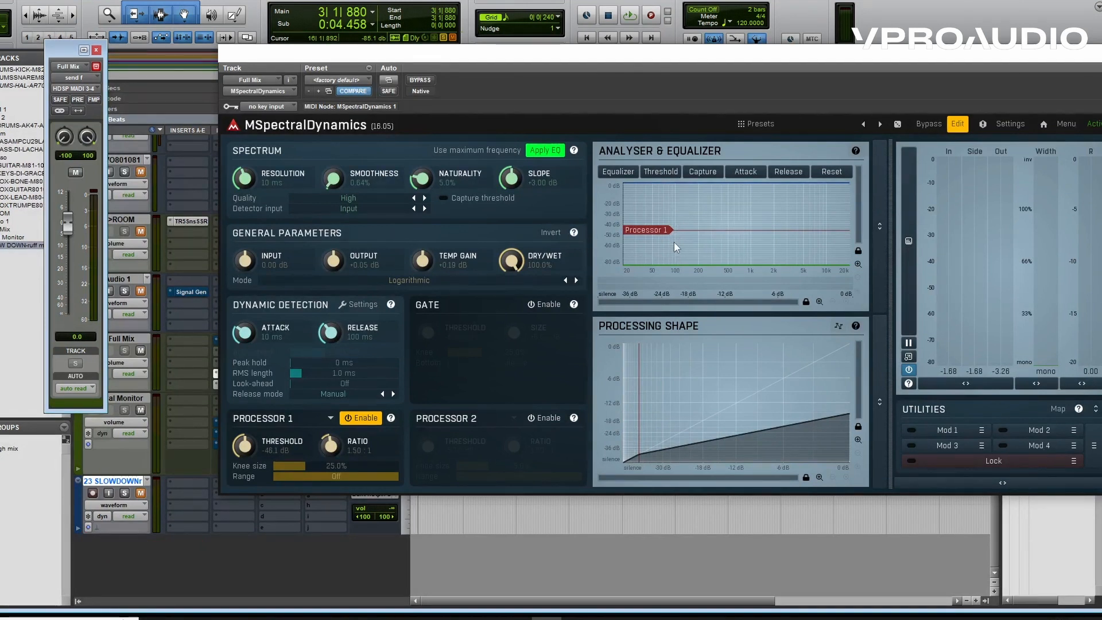
pyautogui.moveTo(243, 178); pyautogui.dragTo(244, 182)
pyautogui.moveTo(247, 180); pyautogui.dragTo(247, 157)
pyautogui.moveTo(243, 178); pyautogui.dragTo(298, 185)
pyautogui.moveTo(245, 179); pyautogui.dragTo(246, 175)
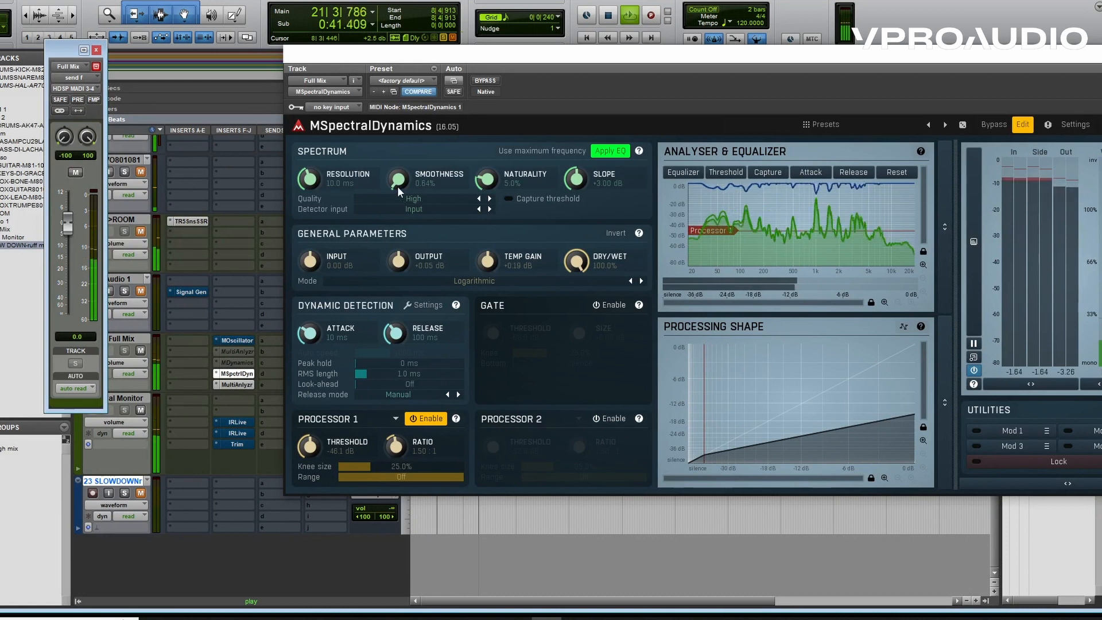
# Compare smoothness settings up to 17.7% while listening to the mix, and settle on 3.0%
pyautogui.moveTo(397, 179); pyautogui.dragTo(397, 148)
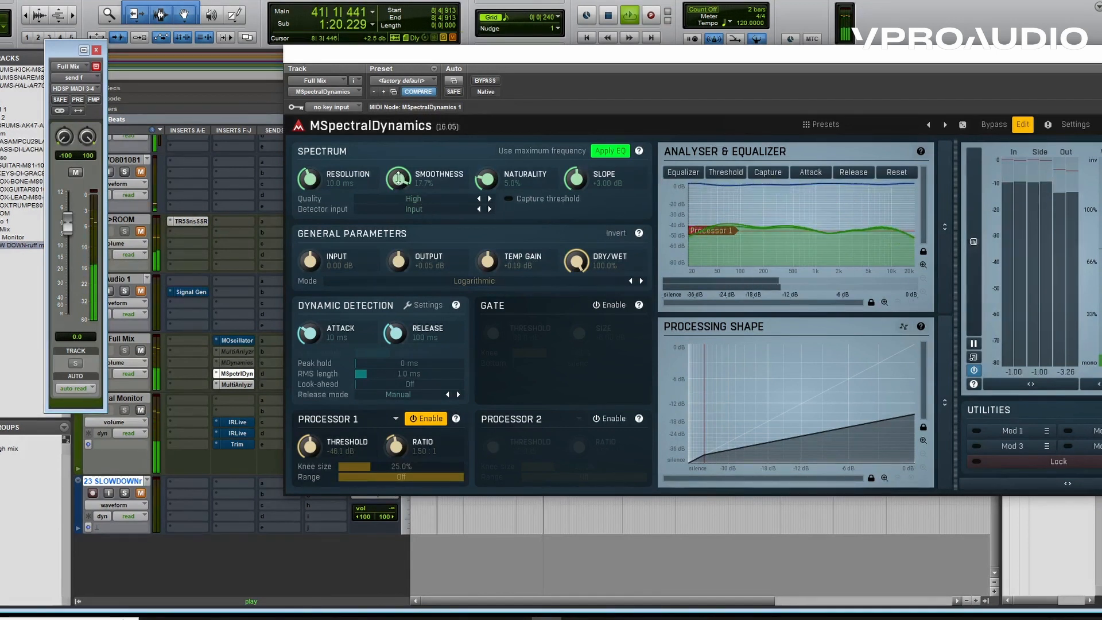
pyautogui.moveTo(404, 179); pyautogui.dragTo(404, 205)
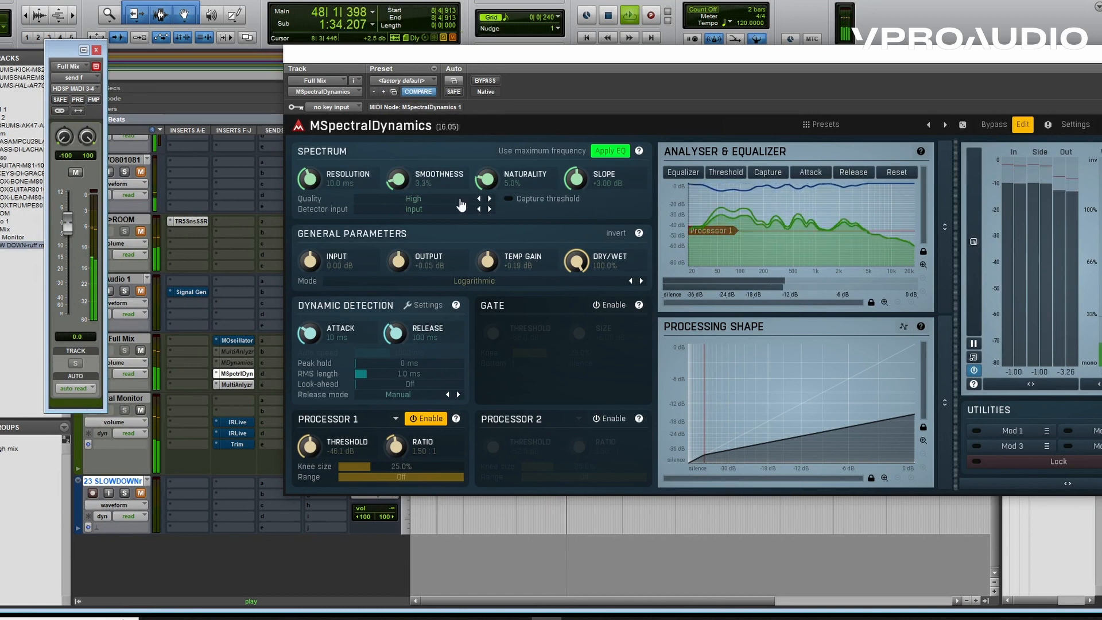
pyautogui.press('space')
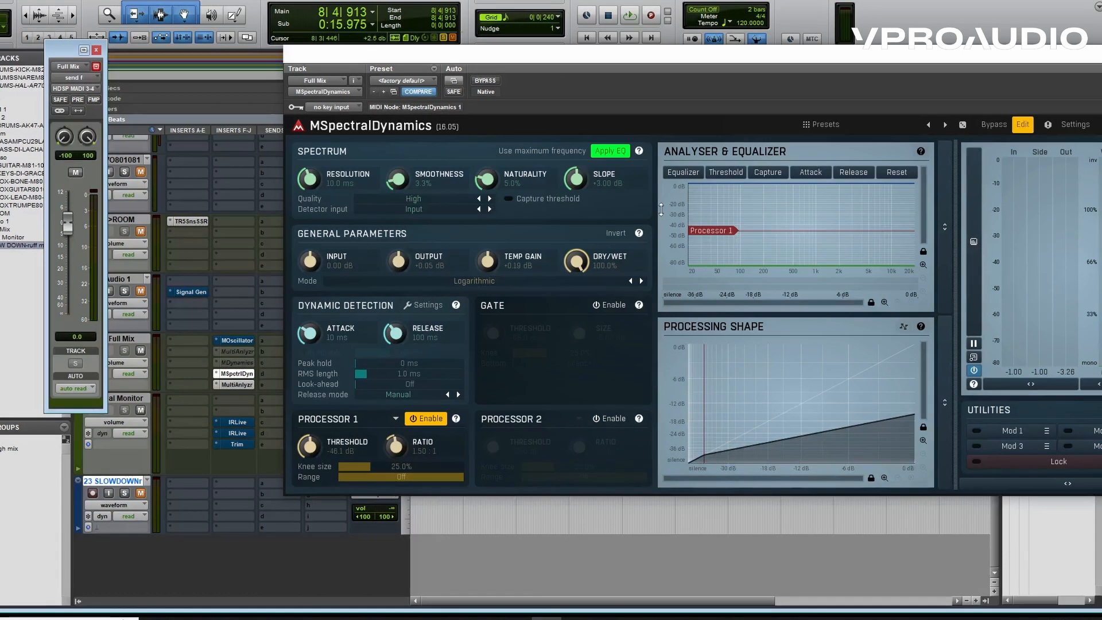
pyautogui.press('space')
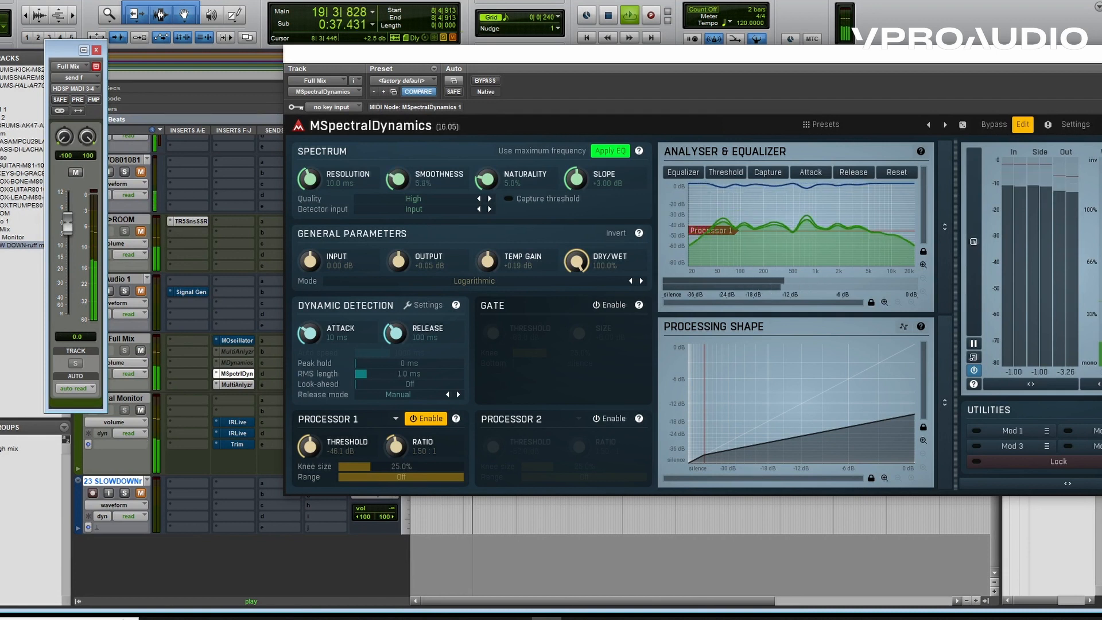
pyautogui.press('space')
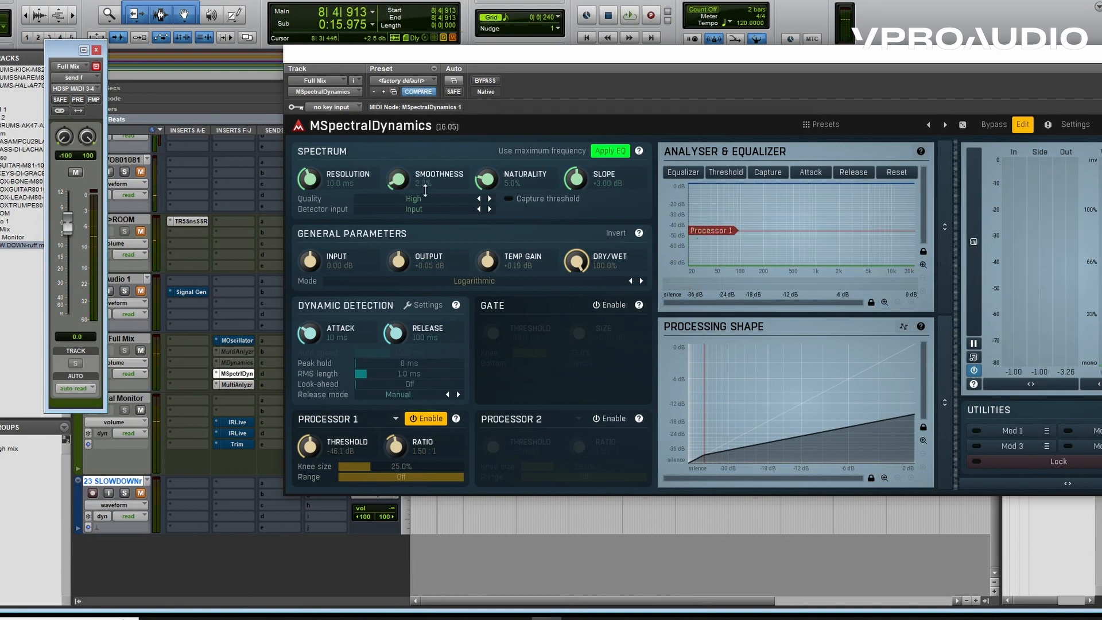
pyautogui.moveTo(421, 183); pyautogui.dragTo(422, 182)
# Set the spectrum naturality to 8.9% and the slope to 0.00 dB
pyautogui.moveTo(555, 56); pyautogui.dragTo(597, 51)
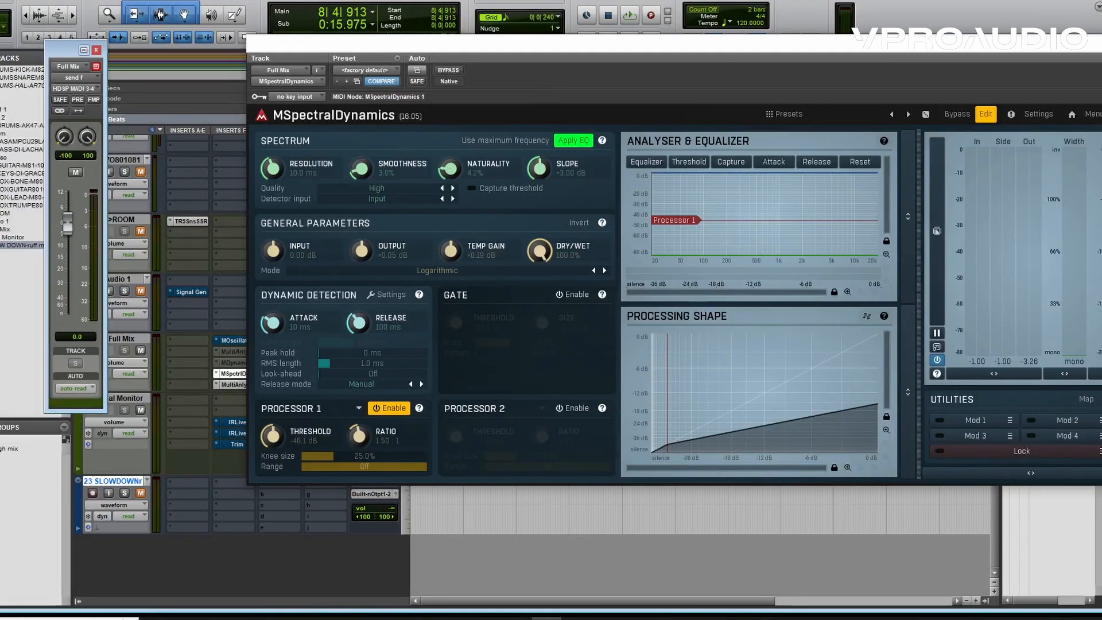
pyautogui.moveTo(449, 168); pyautogui.dragTo(449, 176)
pyautogui.moveTo(476, 179)
pyautogui.mouseDown()
pyautogui.moveTo(476, 201)
pyautogui.moveTo(491, 168)
pyautogui.mouseUp()
pyautogui.moveTo(470, 171); pyautogui.dragTo(471, 160)
pyautogui.moveTo(470, 163); pyautogui.dragTo(470, 165)
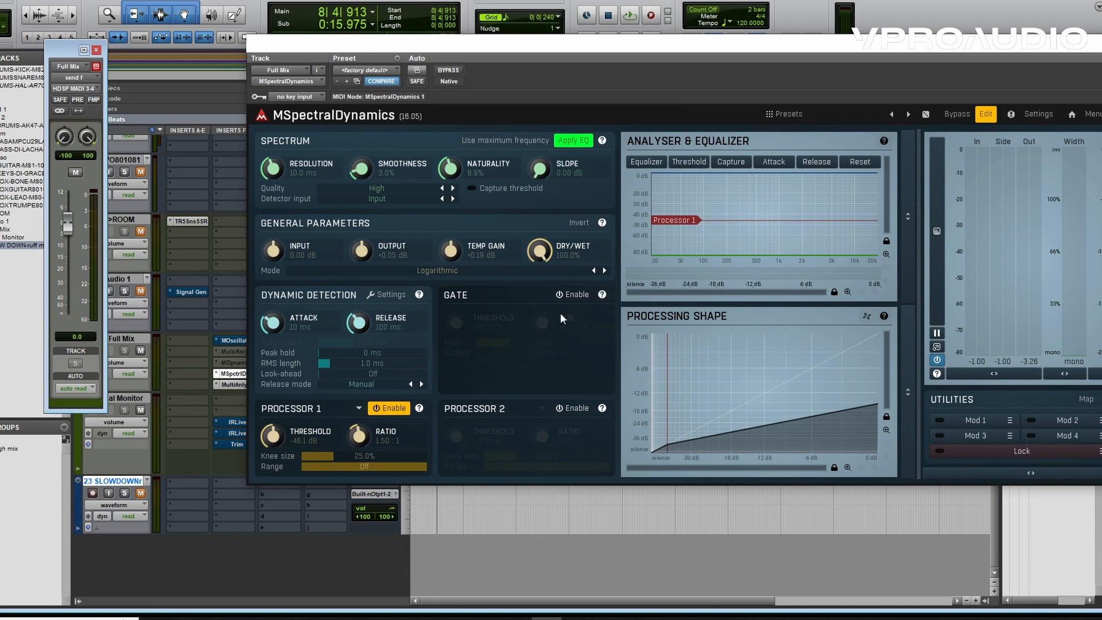
# Using the Audio 1 signal generator at -20.4 dB with the Processor 1 threshold at 0.00 dB, set the spectrum slope to +3.00 dB
pyautogui.doubleClick(258, 443)
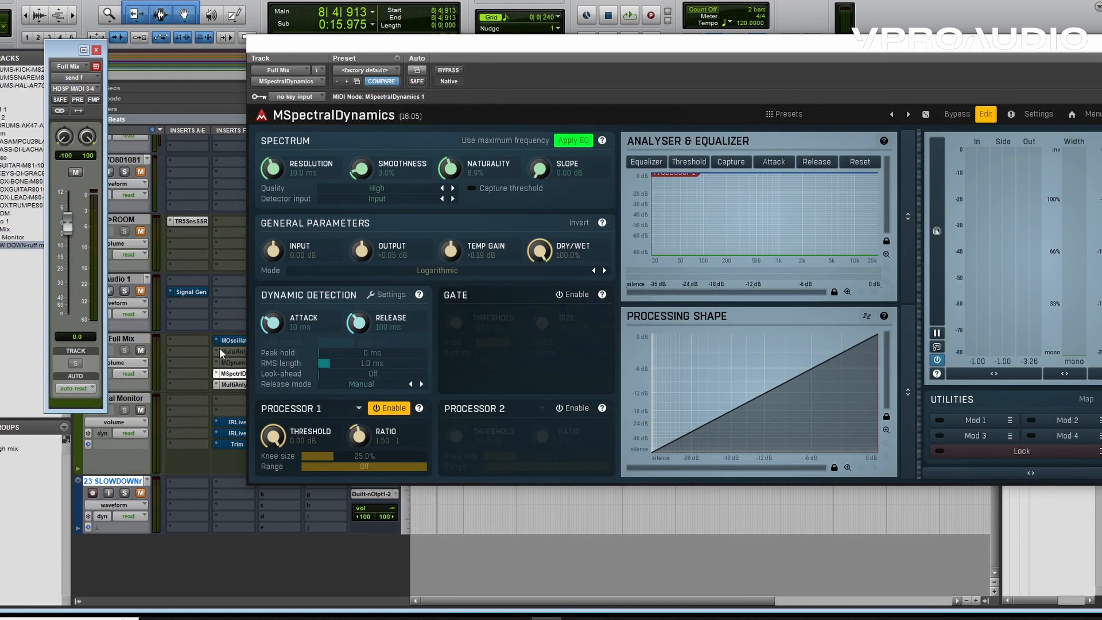
pyautogui.click(191, 291)
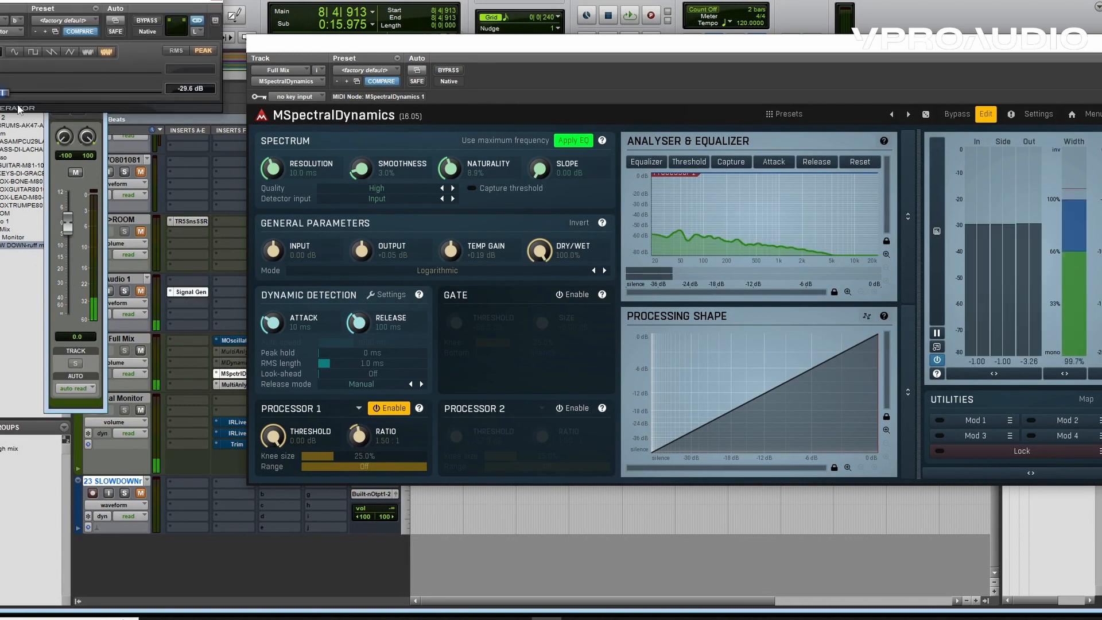
pyautogui.moveTo(4, 93); pyautogui.dragTo(15, 92)
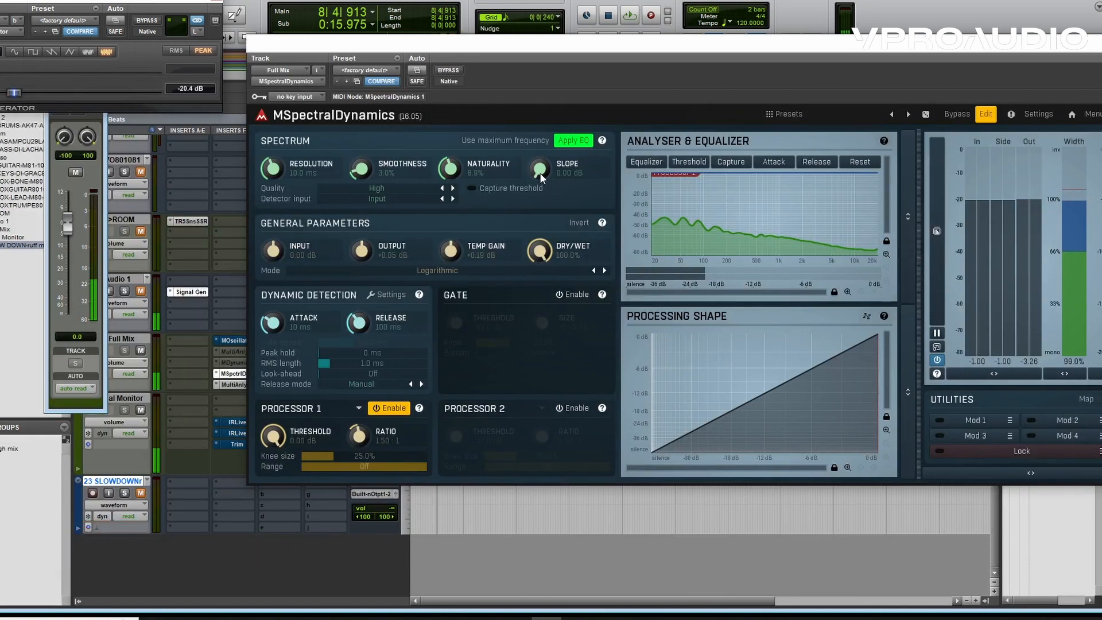
pyautogui.moveTo(540, 168); pyautogui.dragTo(539, 114)
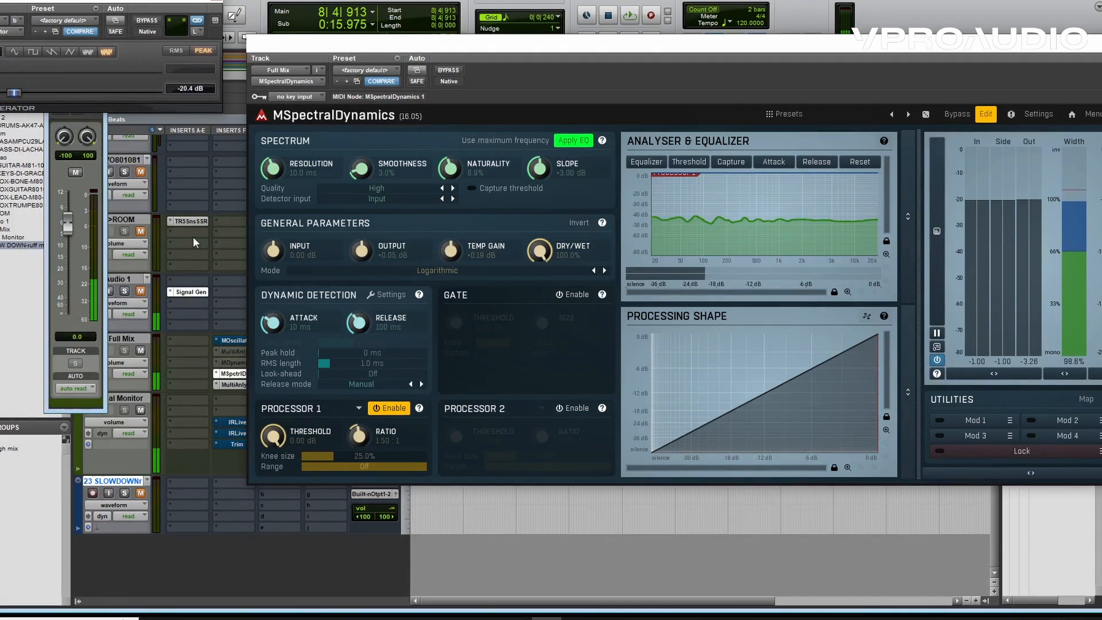
# Set the spectrum slope to +0.05 dB with the signal generator bypassed, reactivate the generator, and lower the Processor 1 threshold to -75.9 dB
pyautogui.keyDown('ctrl'); pyautogui.click(198, 290); pyautogui.keyUp('ctrl')
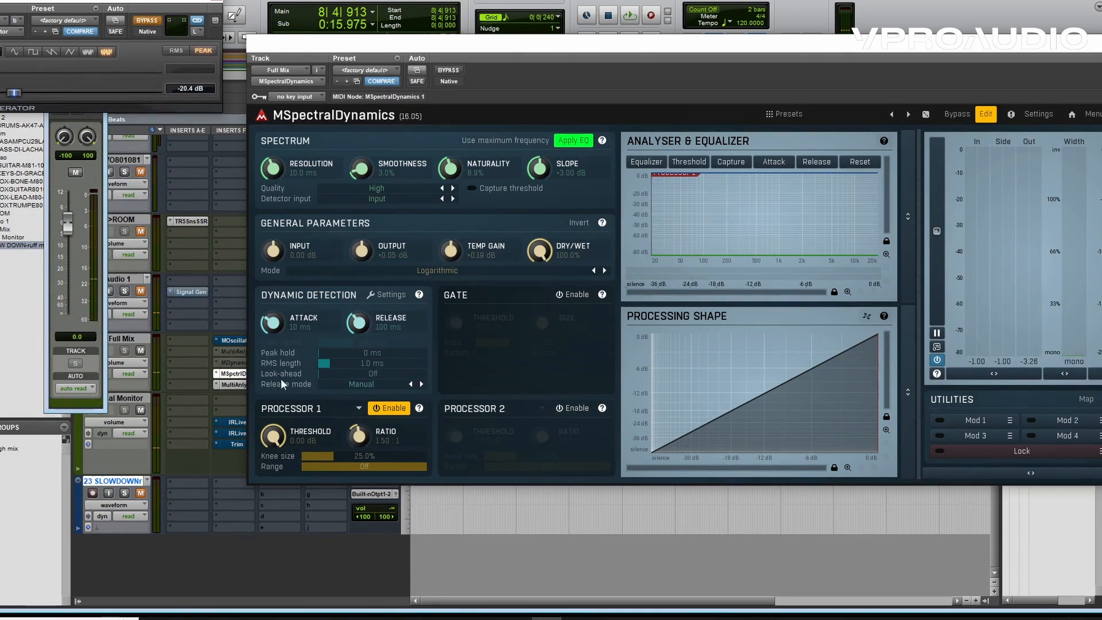
pyautogui.moveTo(756, 45); pyautogui.dragTo(750, 43)
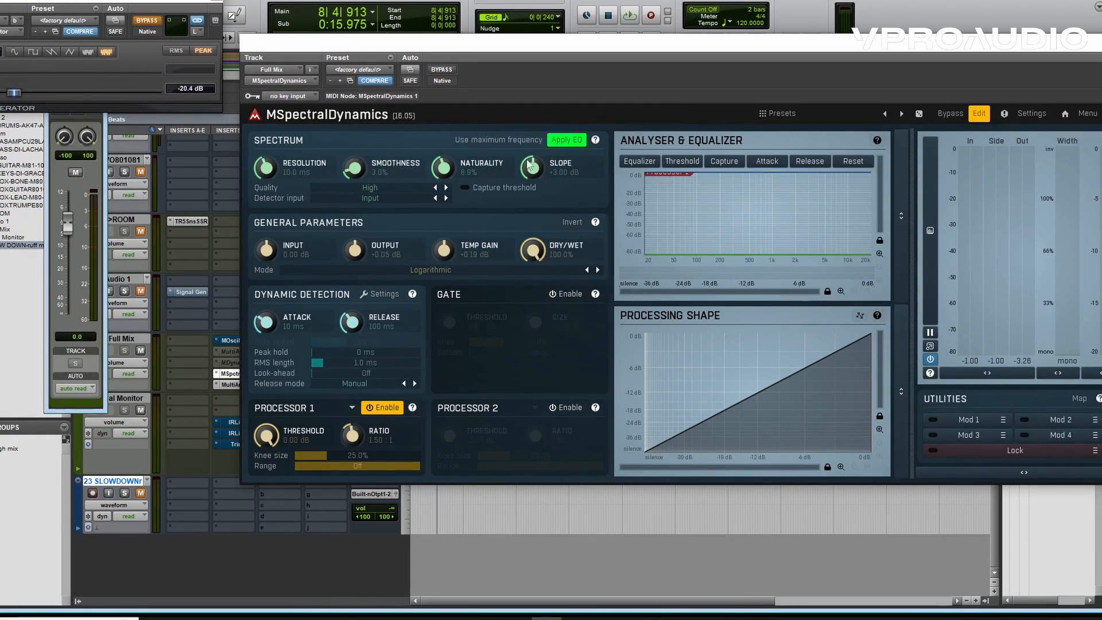
pyautogui.moveTo(533, 168); pyautogui.dragTo(523, 302)
pyautogui.keyDown('ctrl'); pyautogui.click(188, 292); pyautogui.keyUp('ctrl')
pyautogui.moveTo(269, 443); pyautogui.dragTo(270, 536)
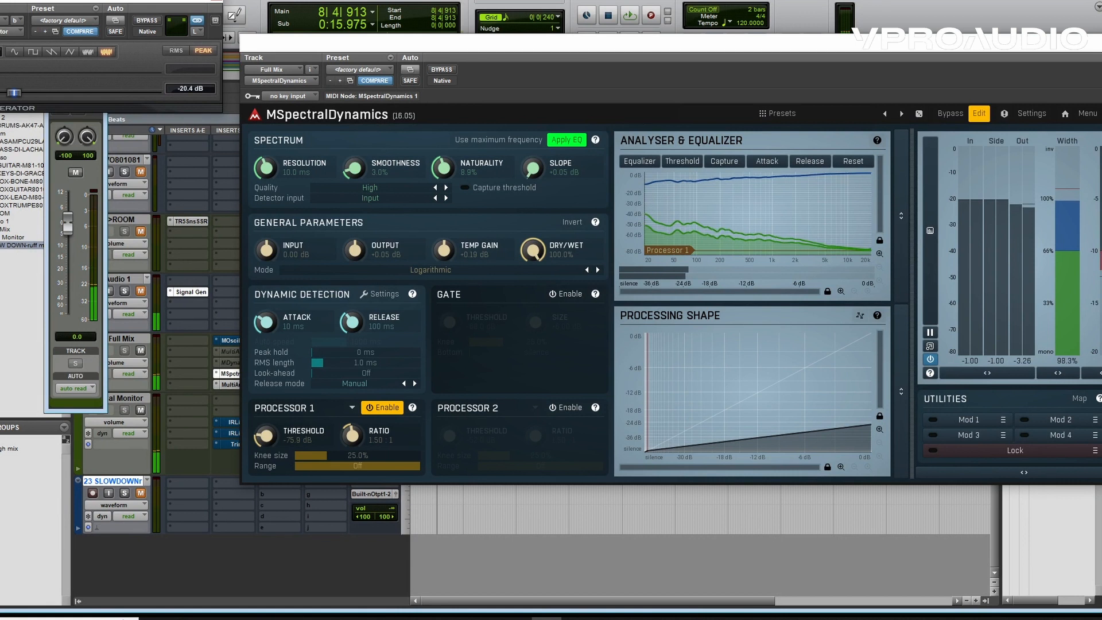
# Raise the Processor 1 threshold to -21.8 dB, set the spectrum slope to +3.02 dB, and lower the threshold to -69.8 dB
pyautogui.moveTo(724, 250); pyautogui.dragTo(724, 194)
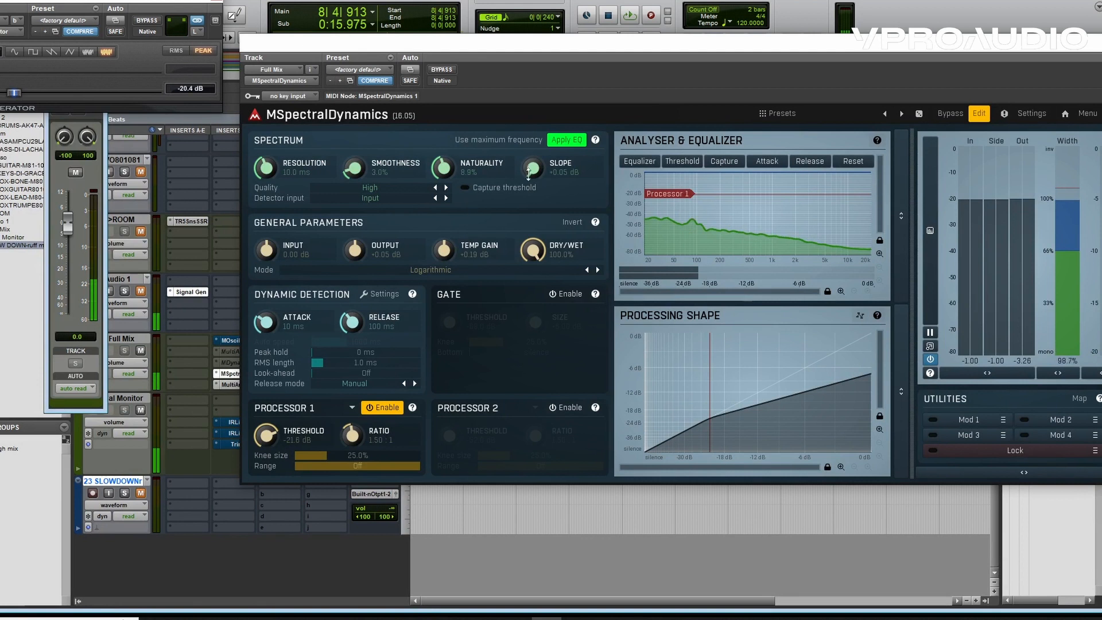
pyautogui.moveTo(528, 174); pyautogui.dragTo(528, 130)
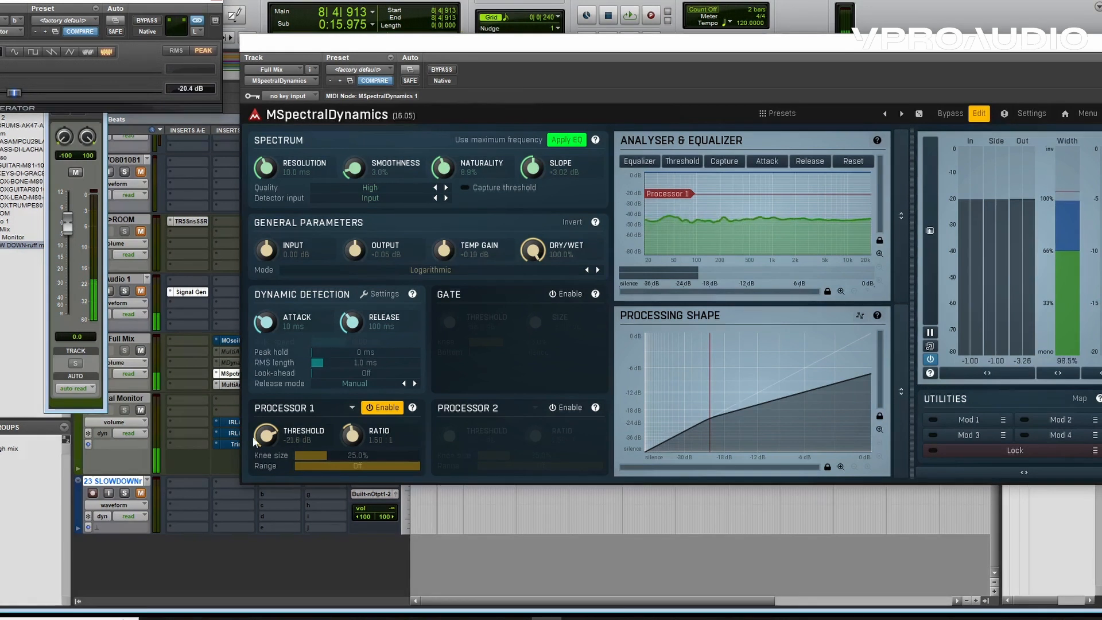
pyautogui.moveTo(255, 441); pyautogui.dragTo(254, 477)
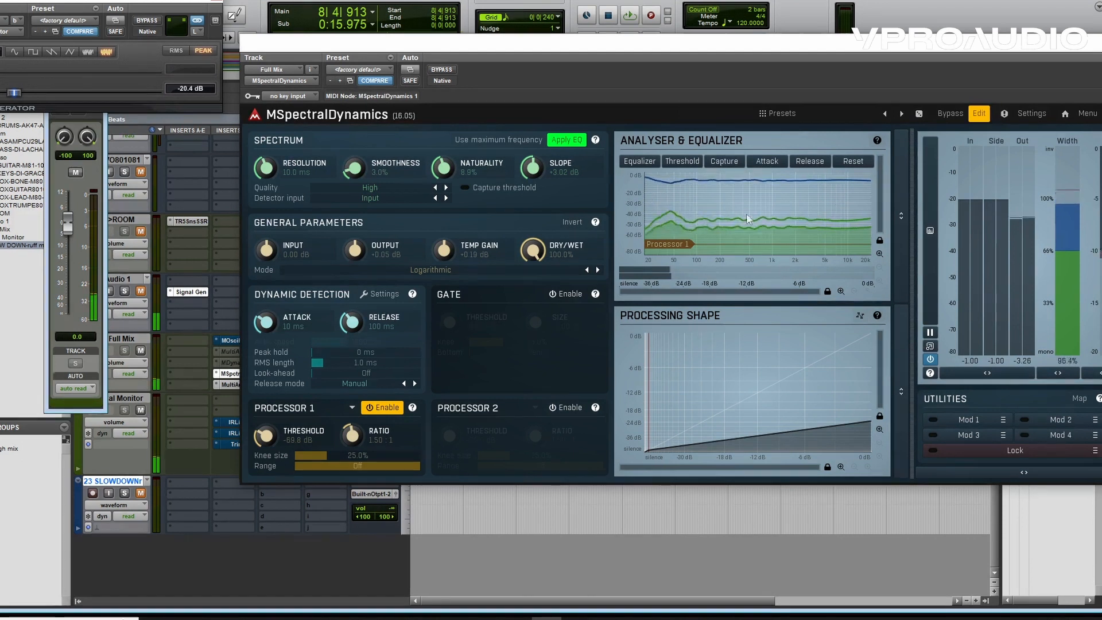
# Set the smoothness to 0.88% and the slope to 0.00 dB, and lower the Processor 1 threshold further
pyautogui.moveTo(354, 169); pyautogui.dragTo(355, 180)
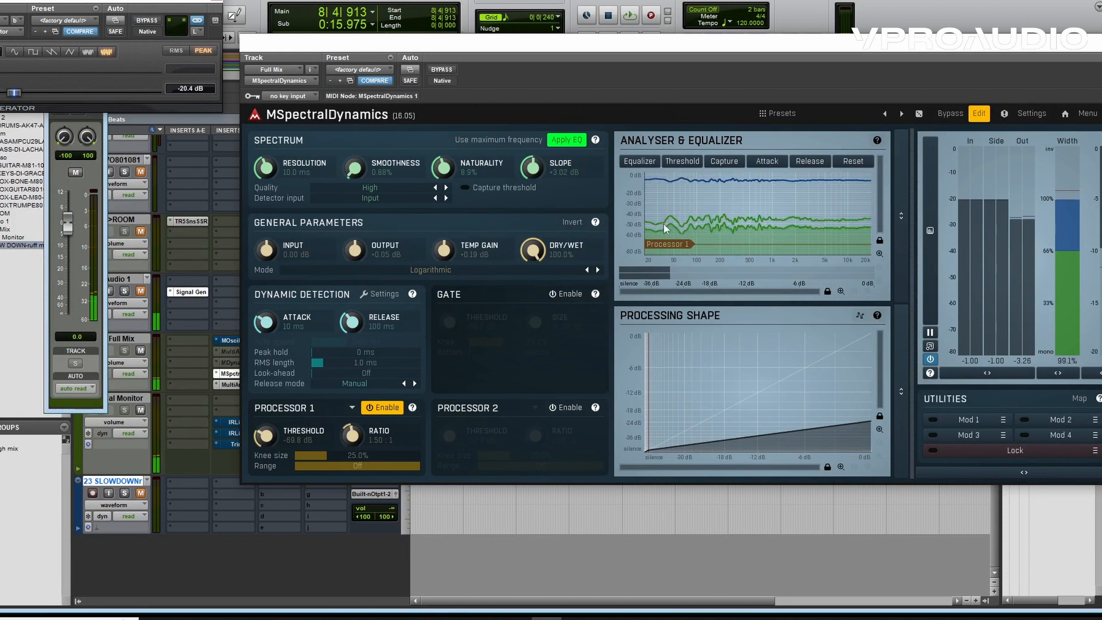
pyautogui.moveTo(533, 169); pyautogui.dragTo(533, 187)
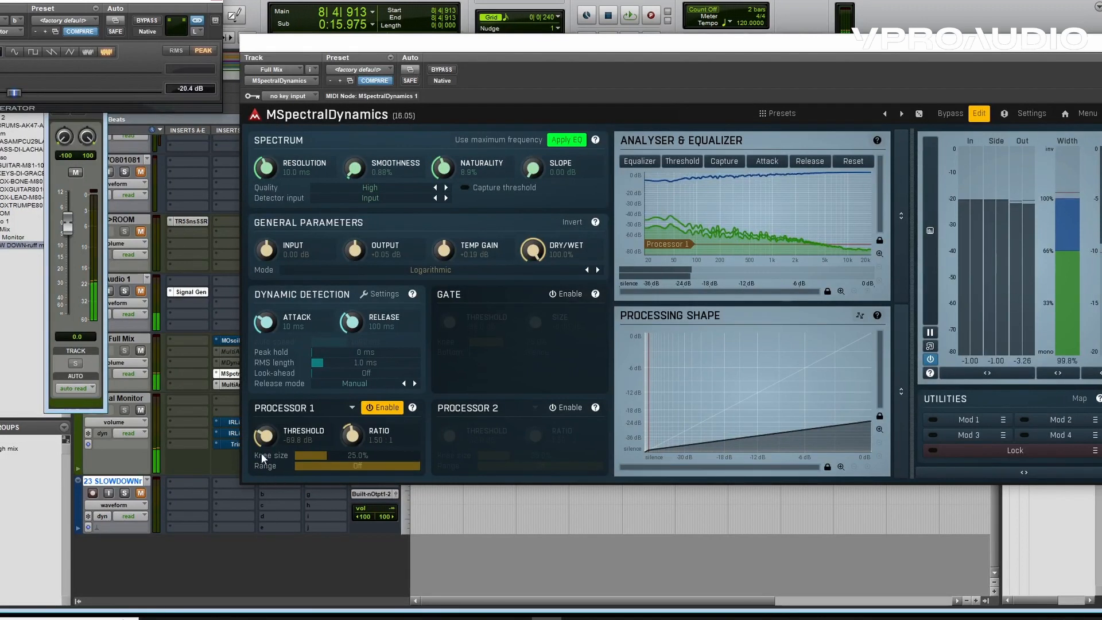
pyautogui.moveTo(262, 439); pyautogui.dragTo(263, 471)
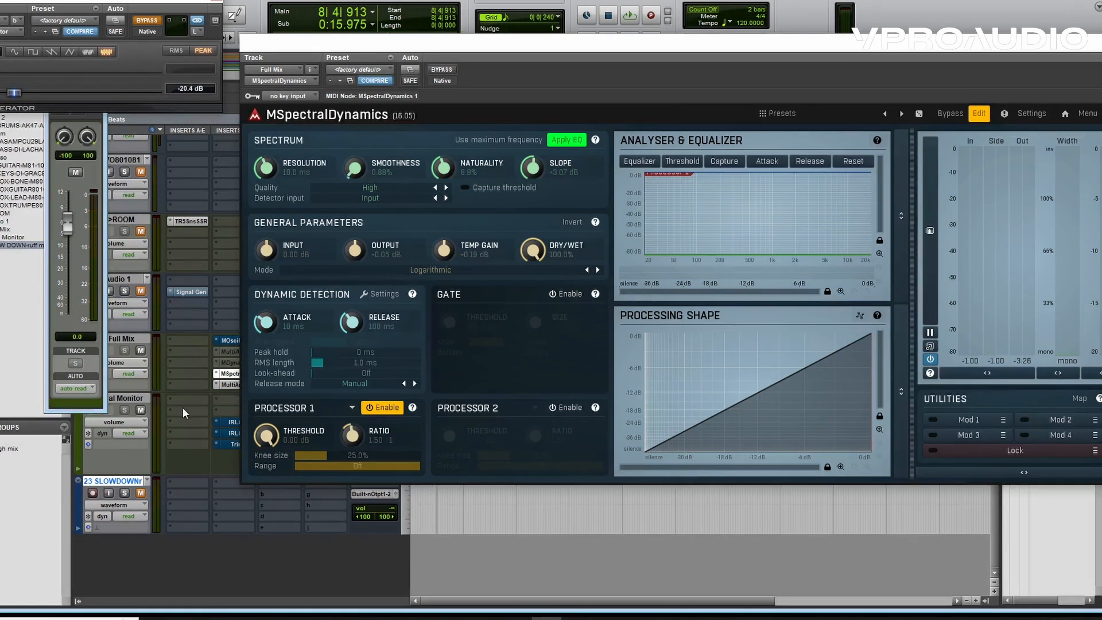
# Play the full mix and lower the Processor 1 threshold to -47.7 dB
pyautogui.moveTo(660, 44)
pyautogui.mouseDown()
pyautogui.moveTo(622, 44)
pyautogui.moveTo(638, 46)
pyautogui.mouseUp()
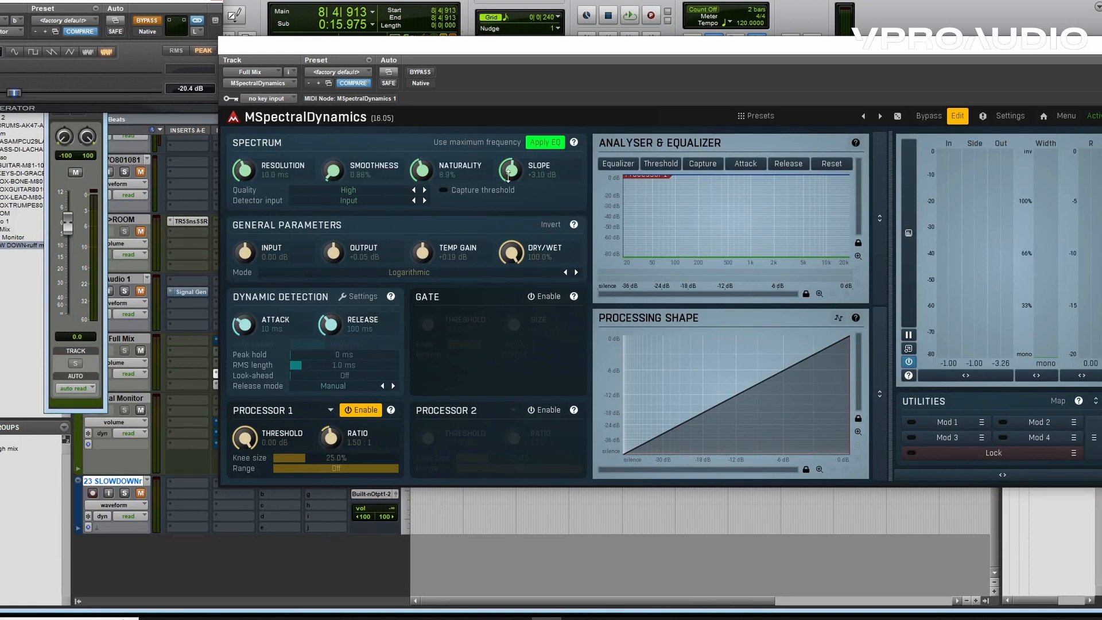
pyautogui.press('space')
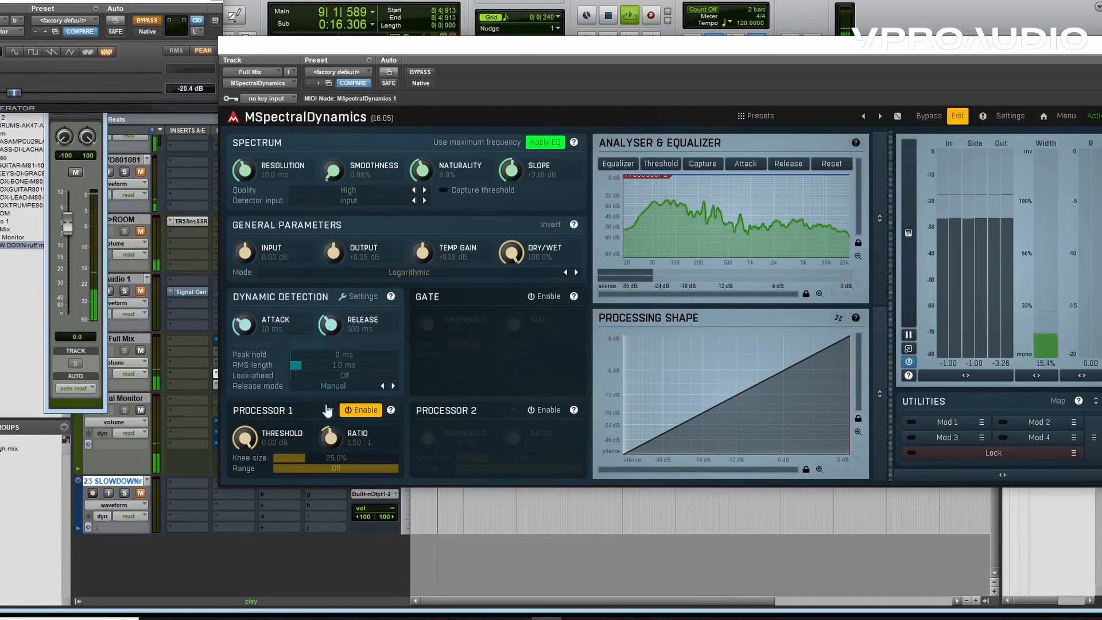
pyautogui.moveTo(245, 439); pyautogui.dragTo(245, 497)
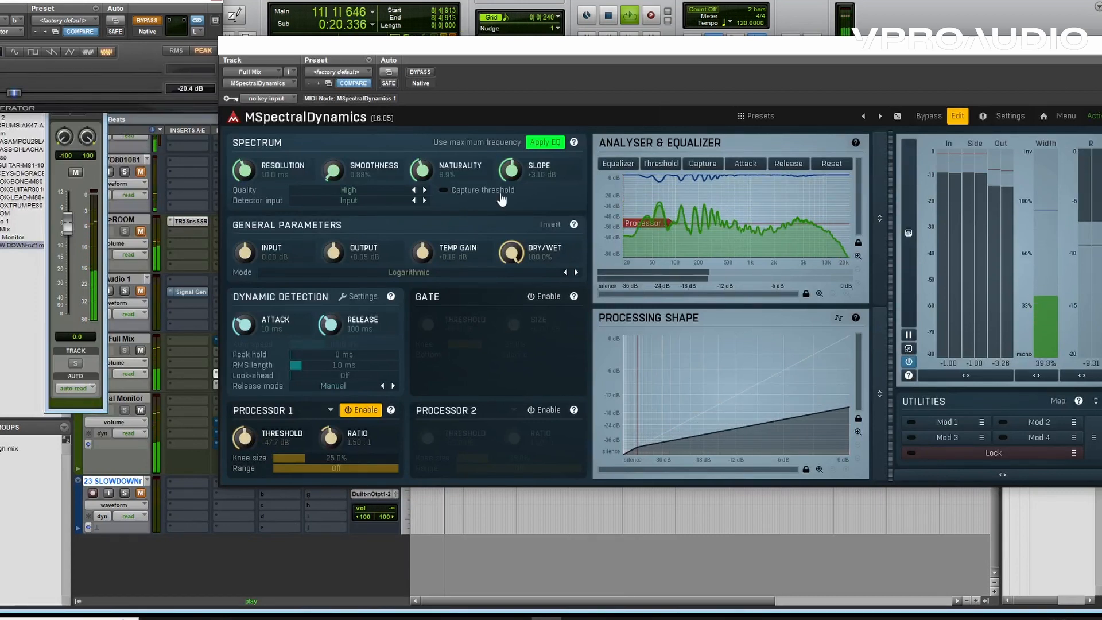
# Set the slope to 0.00 dB and the Processor 1 threshold to -67.2 dB during playback, adjust the slope again, and stop playback
pyautogui.moveTo(510, 171); pyautogui.dragTo(515, 355)
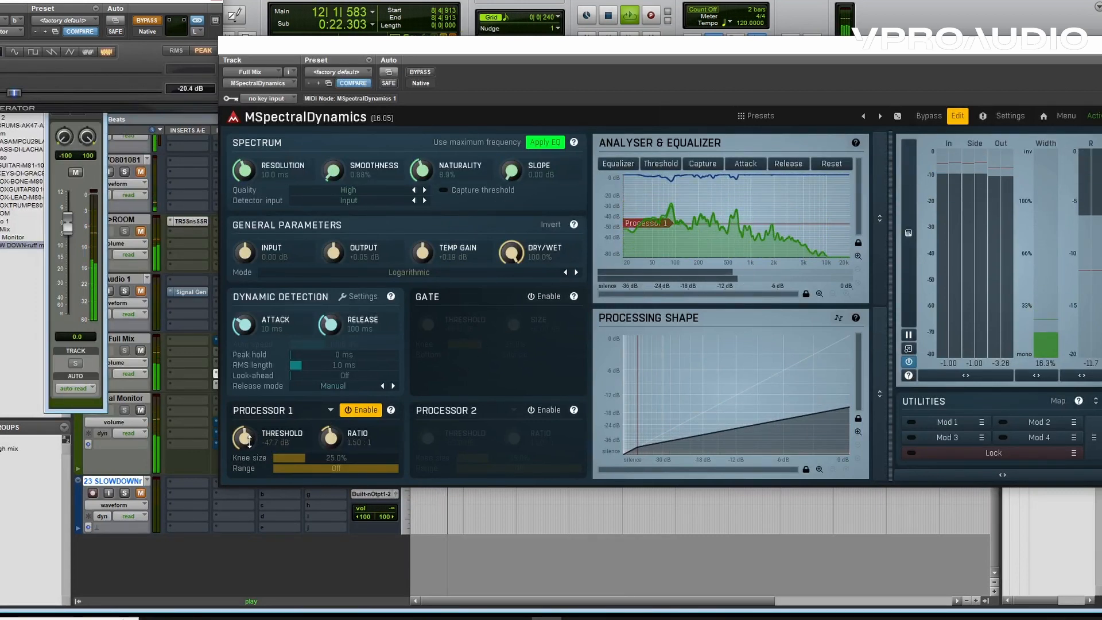
pyautogui.moveTo(245, 439); pyautogui.dragTo(245, 462)
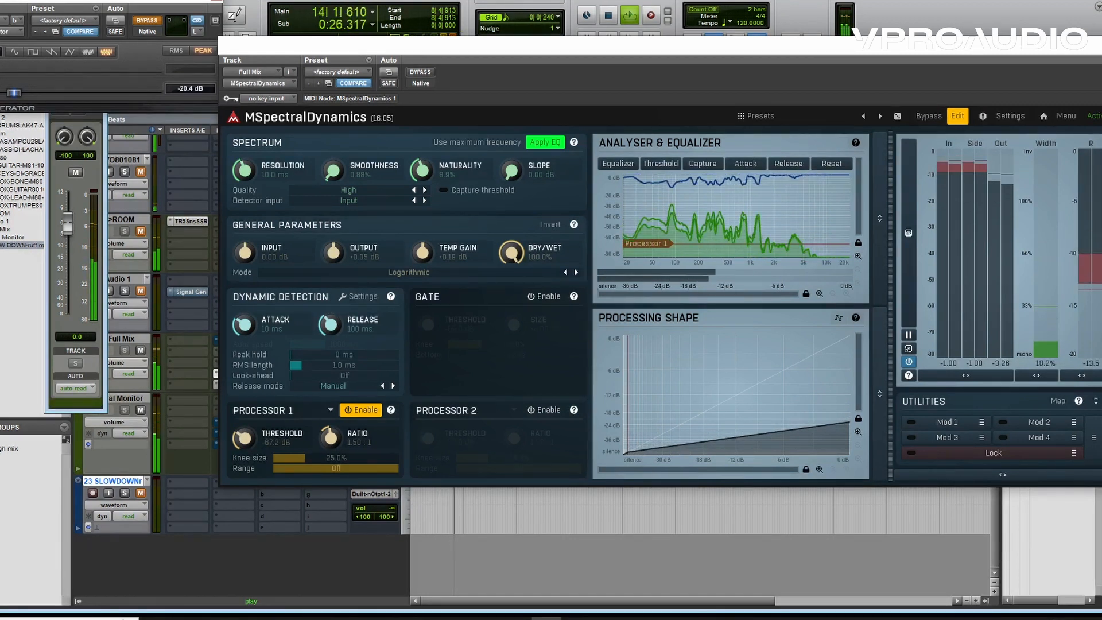
pyautogui.moveTo(512, 172)
pyautogui.mouseDown()
pyautogui.moveTo(513, 155)
pyautogui.moveTo(512, 170)
pyautogui.mouseUp()
pyautogui.press('space')
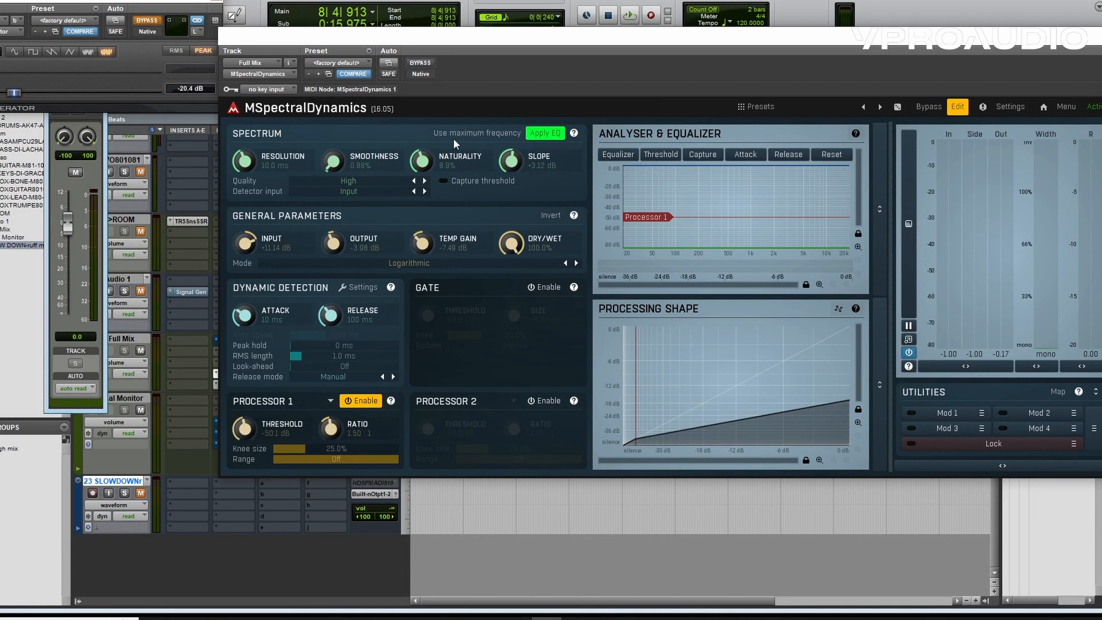
# Toggle Use maximum frequency on and off, and play the mix with the Processor 1 threshold at 0.00 dB
pyautogui.click(504, 136)
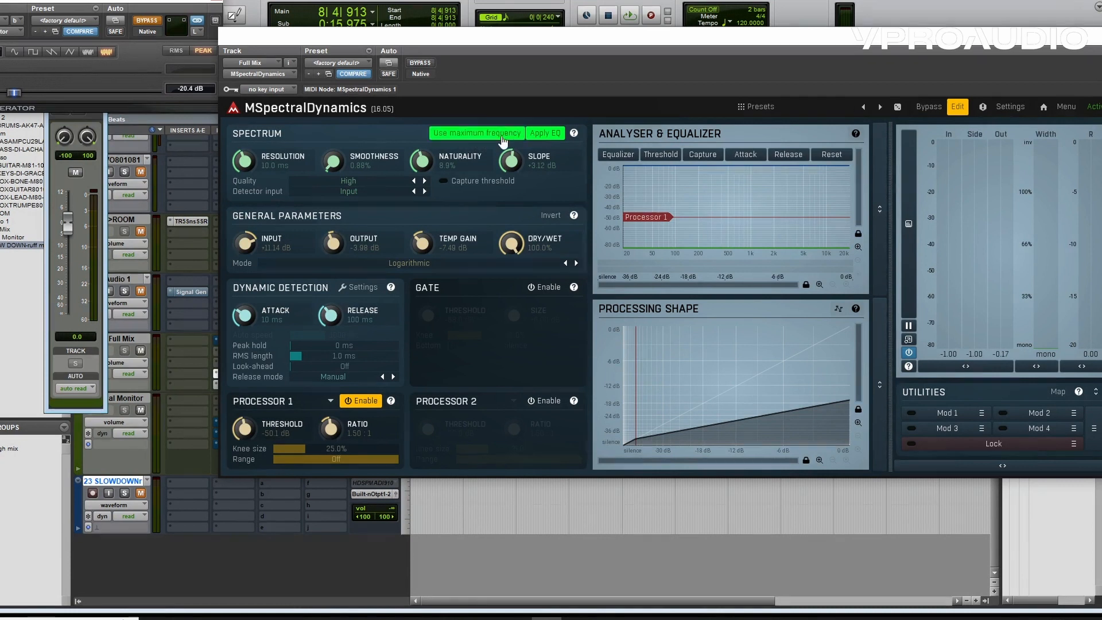
pyautogui.click(502, 137)
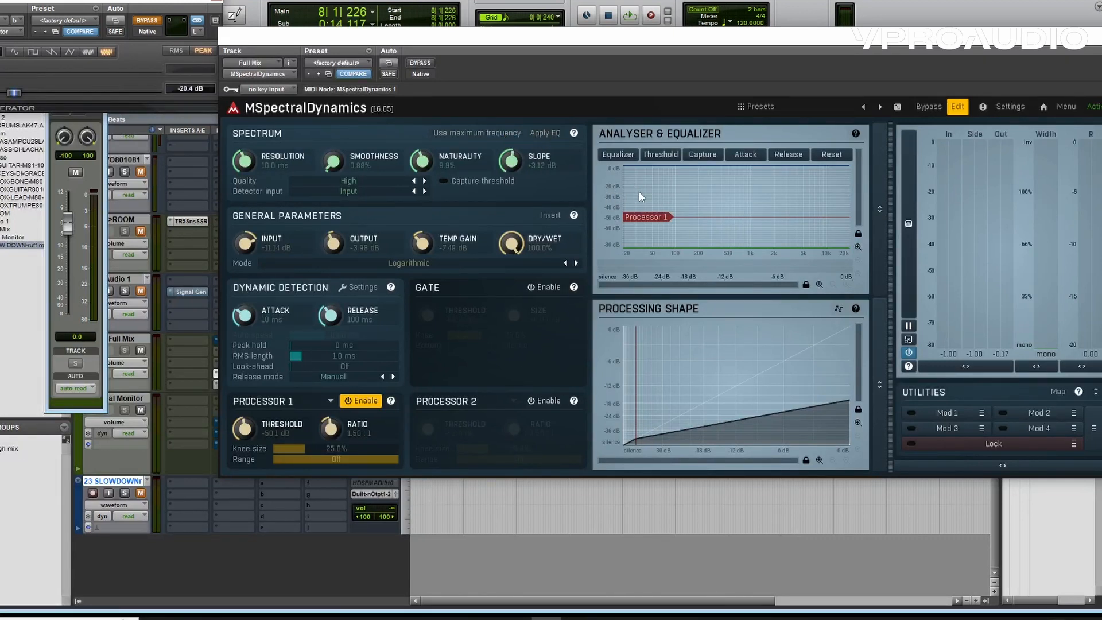
pyautogui.press('space')
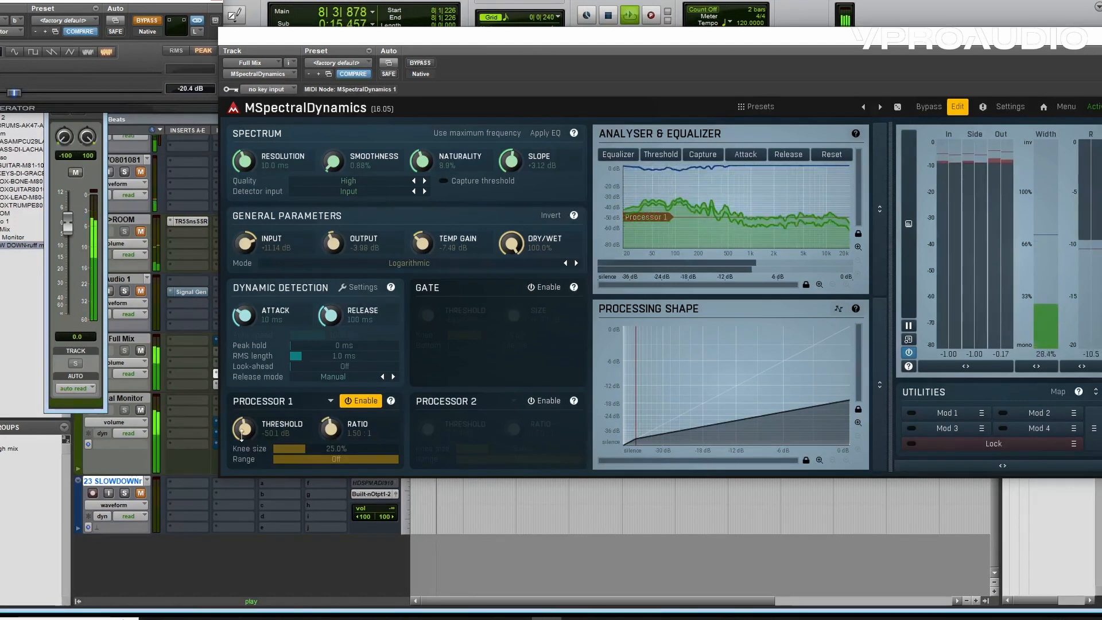
pyautogui.moveTo(241, 433); pyautogui.dragTo(241, 356)
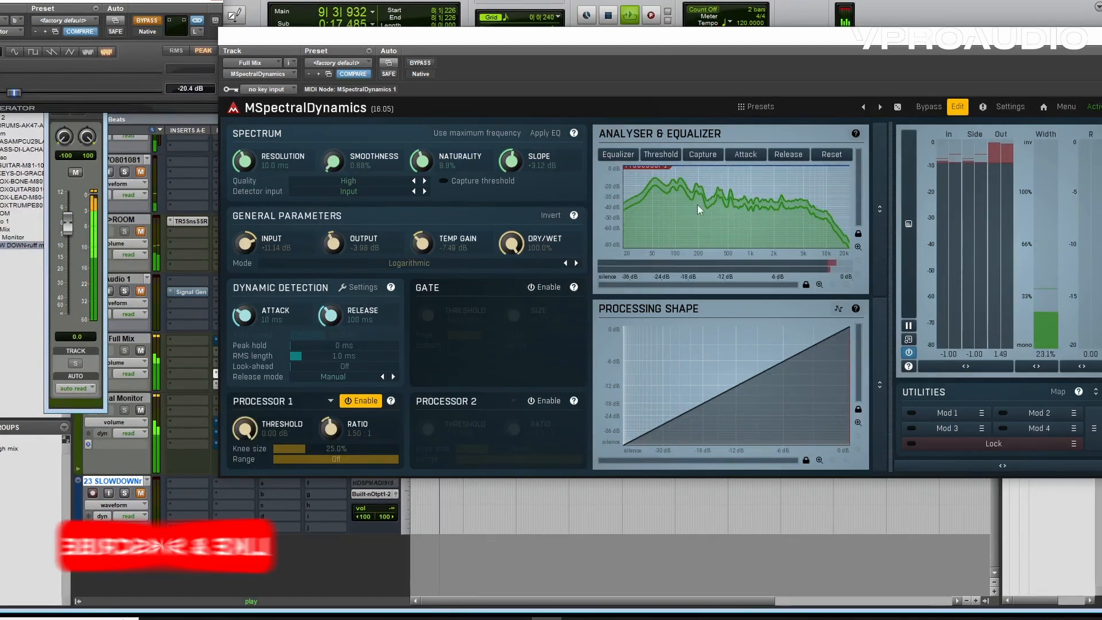
# Enable Use maximum frequency and lower the Processor 1 threshold to -2.52 dB, continuing down to -38.8 dB during playback
pyautogui.click(492, 134)
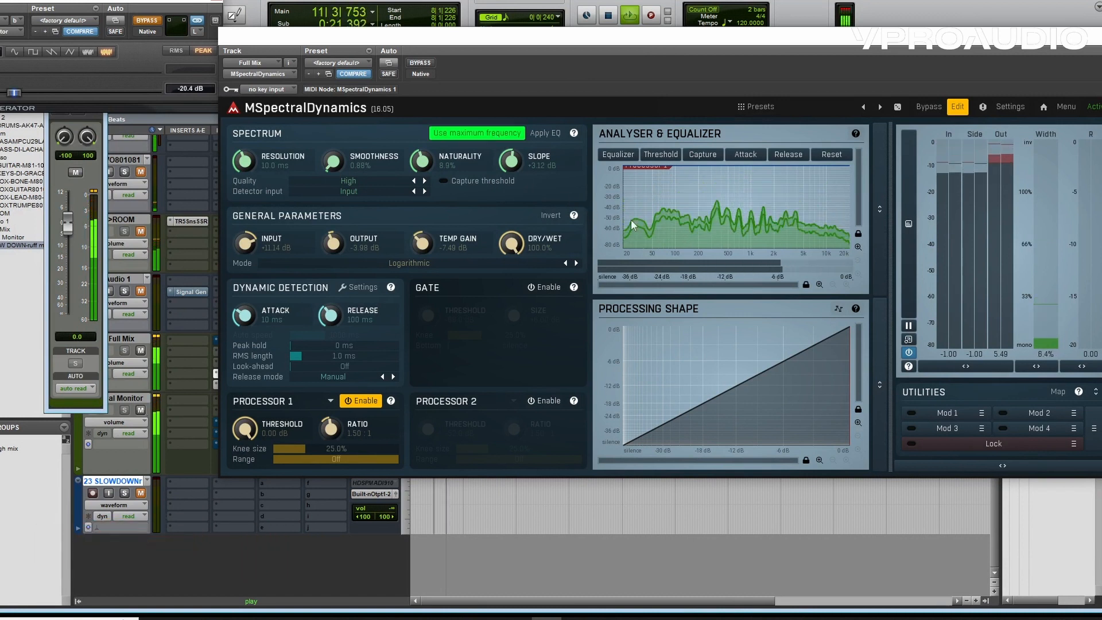
pyautogui.moveTo(250, 430); pyautogui.dragTo(251, 436)
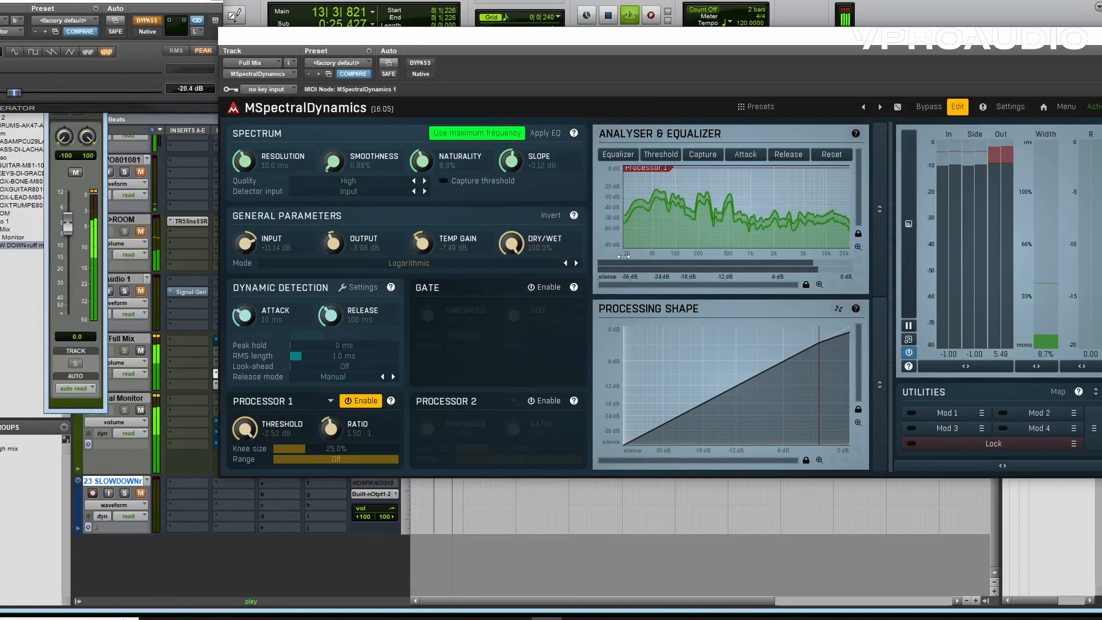
pyautogui.moveTo(247, 429); pyautogui.dragTo(247, 489)
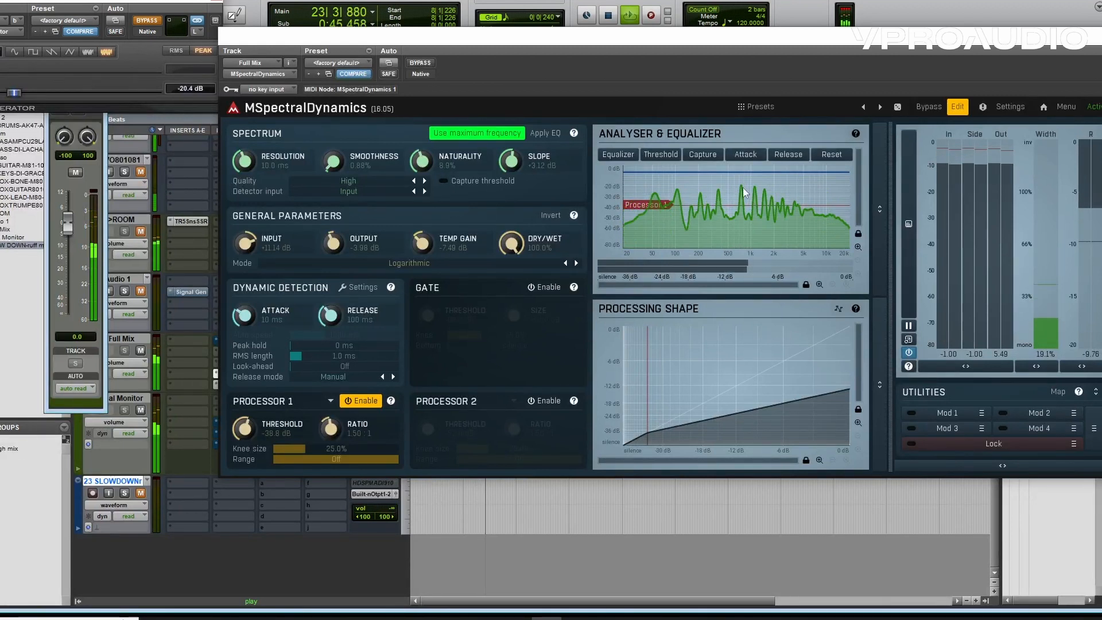
# Compare the smoothness at 7.9% and 1.8% while listening to the mix, settle on 1.8%, and stop playback
pyautogui.moveTo(333, 161); pyautogui.dragTo(333, 135)
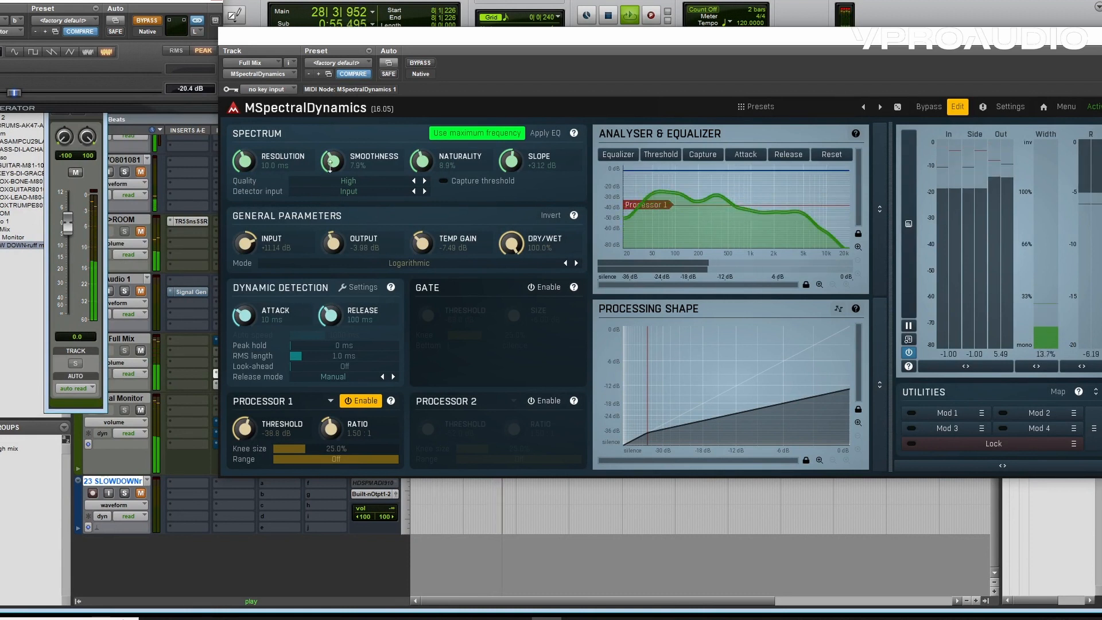
pyautogui.moveTo(330, 167); pyautogui.dragTo(330, 179)
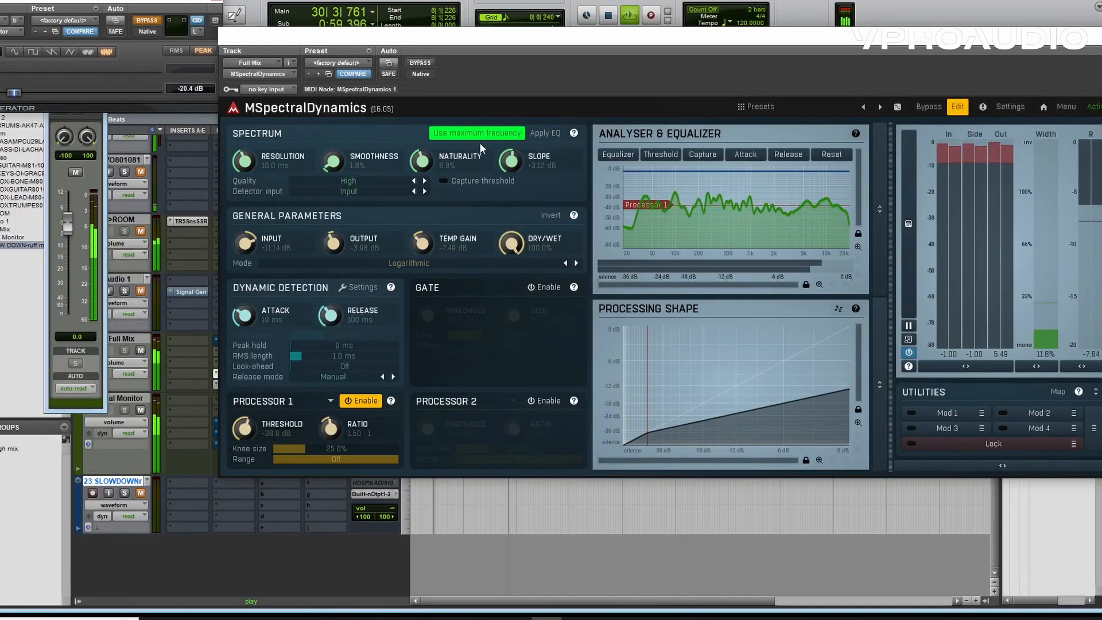
pyautogui.press('space')
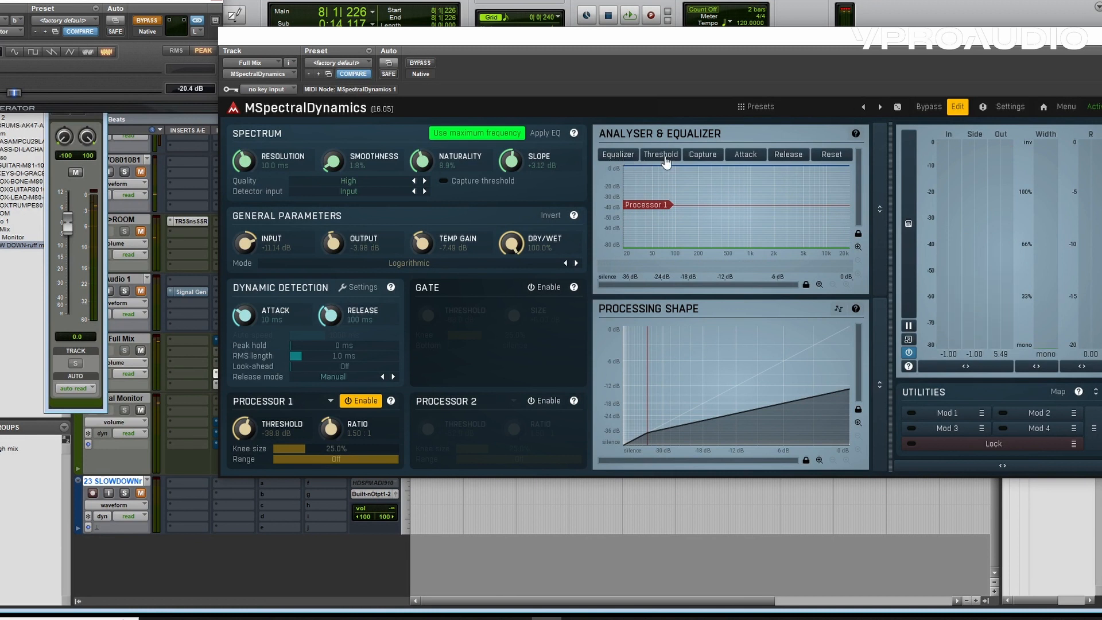
# Review the frequency-dependent release, equalizer and attack curves in the analyser
pyautogui.click(788, 154)
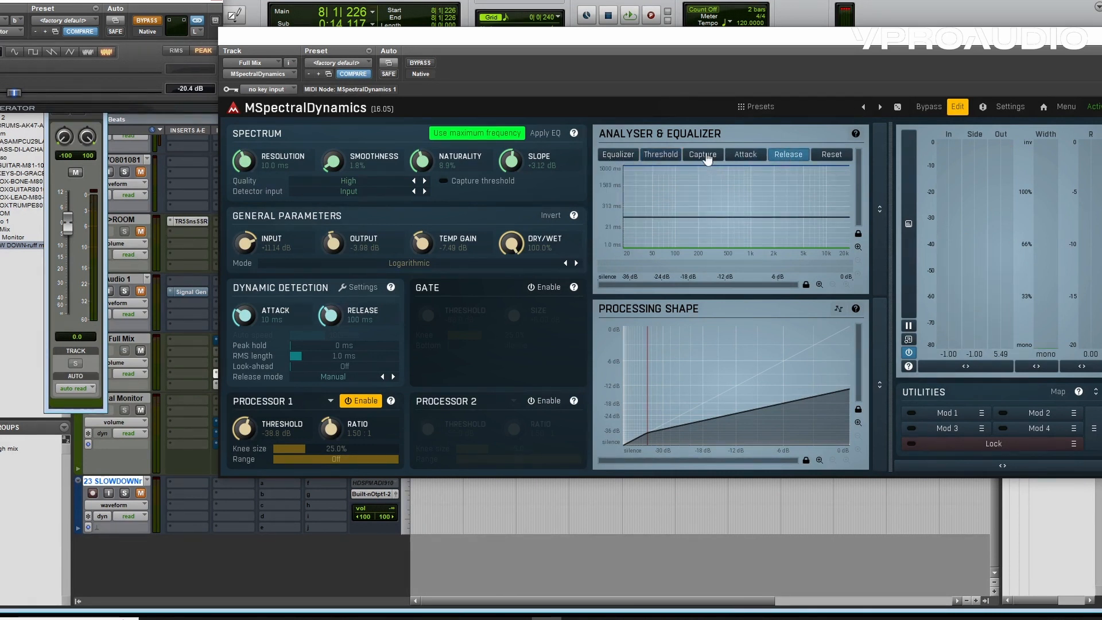
pyautogui.click(623, 160)
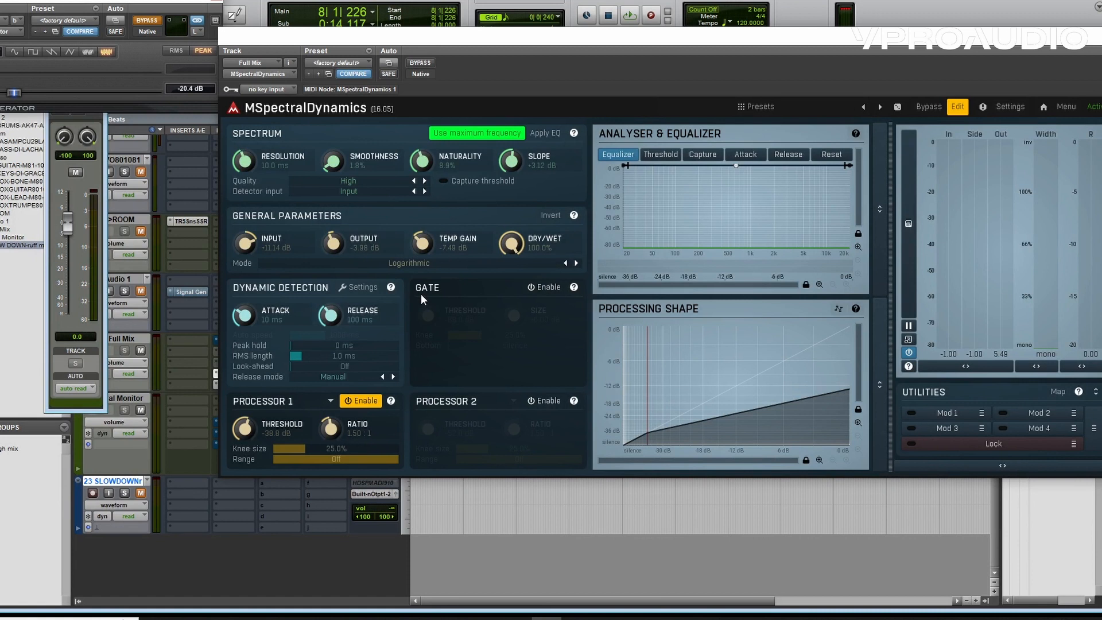
pyautogui.click(770, 156)
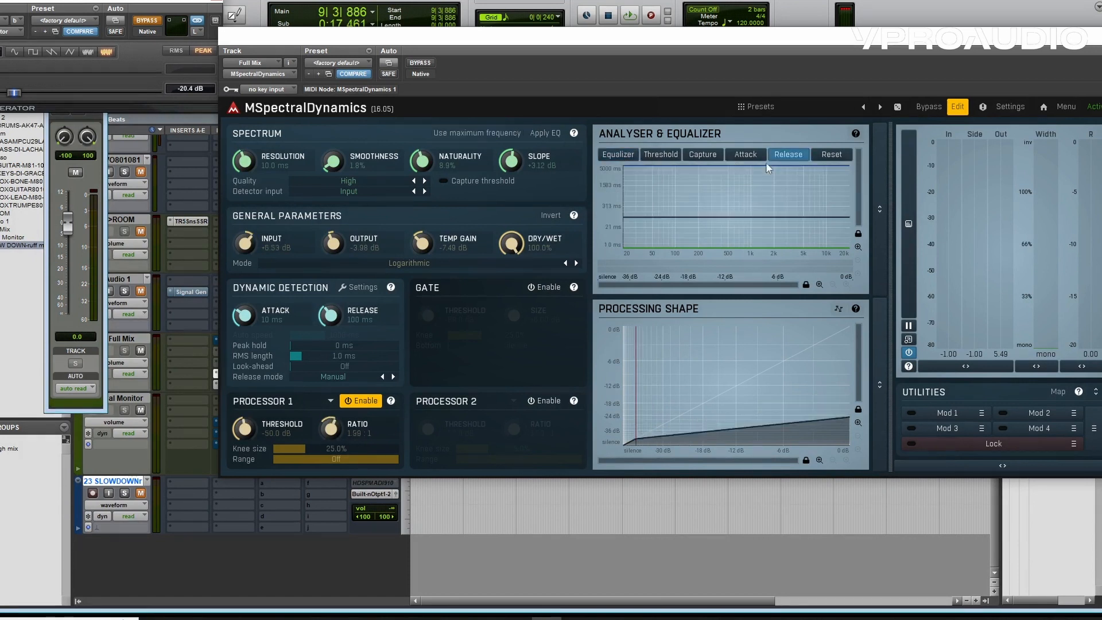
pyautogui.click(746, 155)
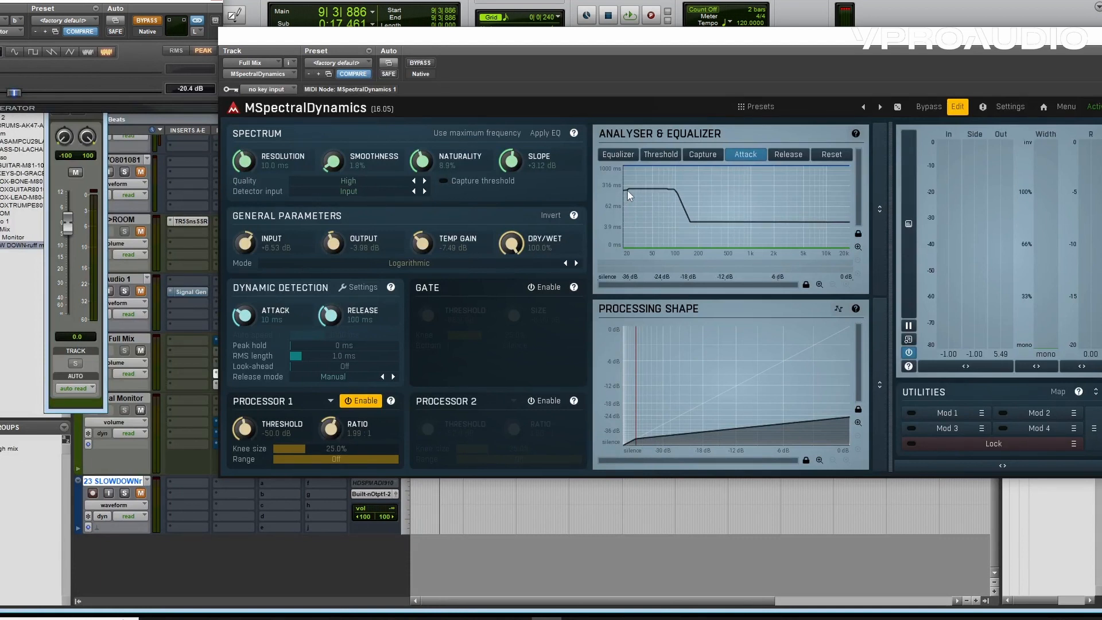
# Check the attack curve's point properties and, in Drawing mode, draw a lower attack time between about 150 and 400 Hz
pyautogui.rightClick(641, 191)
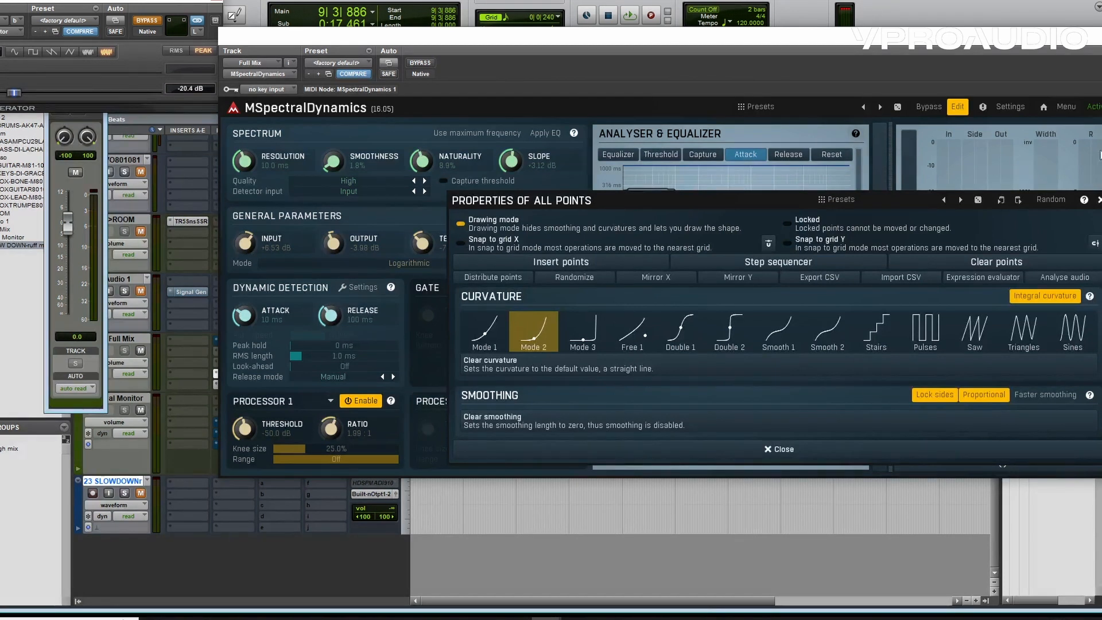
pyautogui.click(1097, 199)
pyautogui.moveTo(689, 214); pyautogui.dragTo(714, 233)
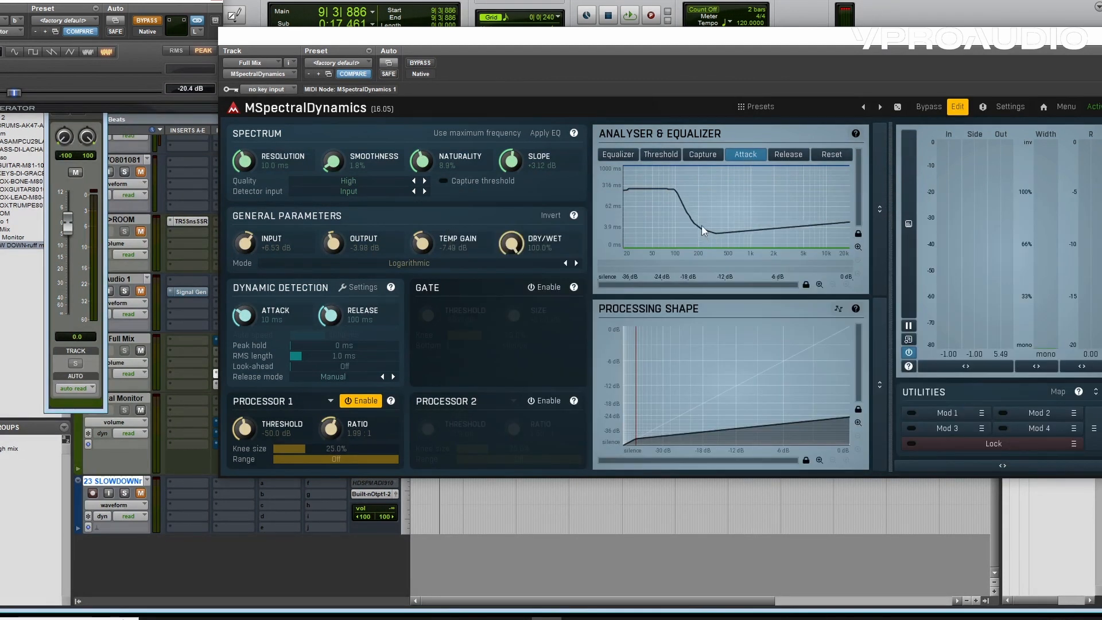
# Turn on Snap to grid X and turn off Drawing mode for all points of the attack curve
pyautogui.rightClick(692, 188)
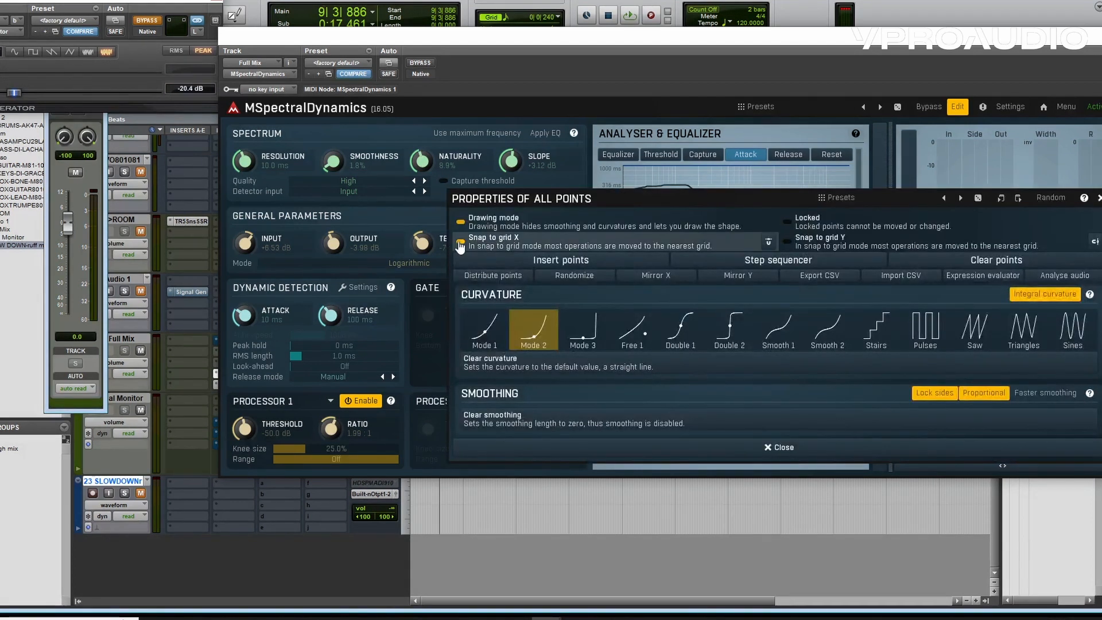
pyautogui.click(462, 223)
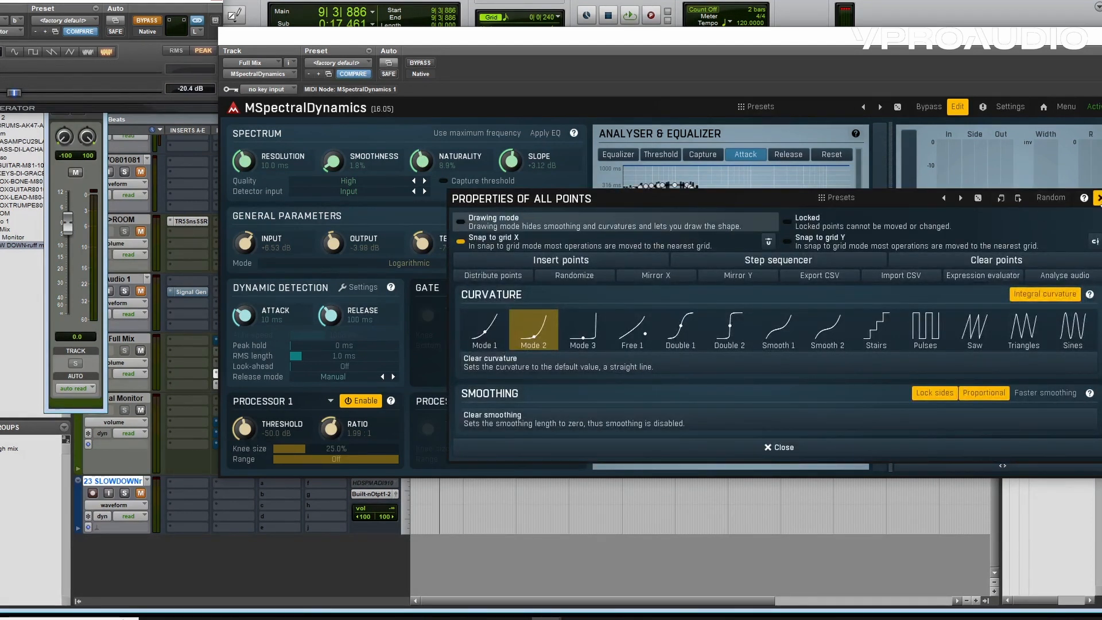
pyautogui.click(1098, 199)
# Reset the attack curve, add a point near 200 Hz, and raise another point near 50 Hz into a peak
pyautogui.click(841, 156)
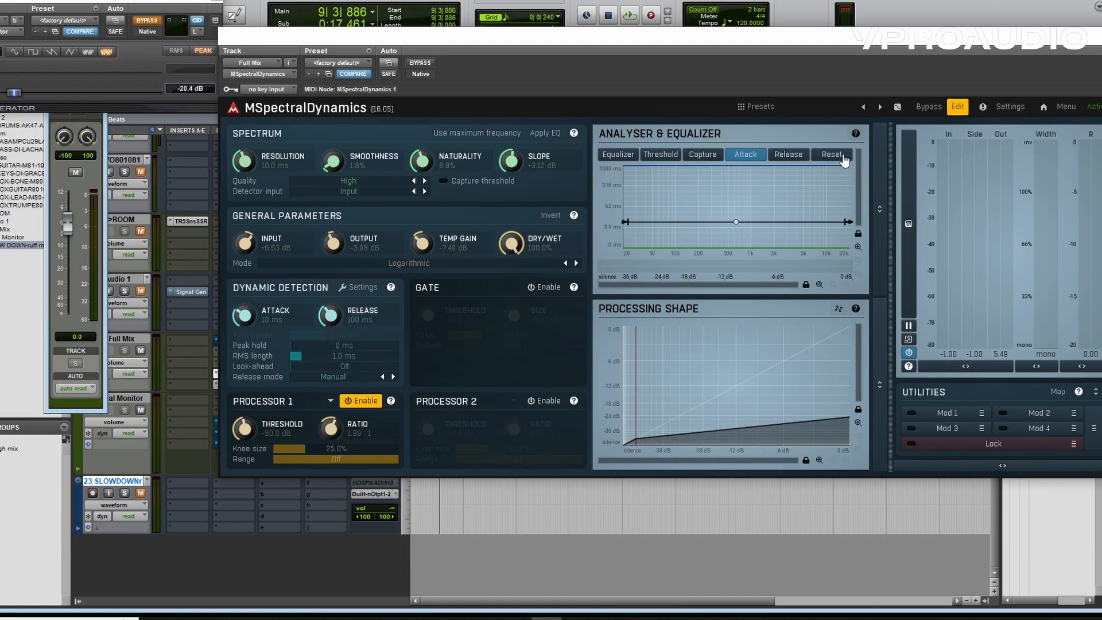
pyautogui.doubleClick(698, 223)
pyautogui.moveTo(664, 223); pyautogui.dragTo(649, 204)
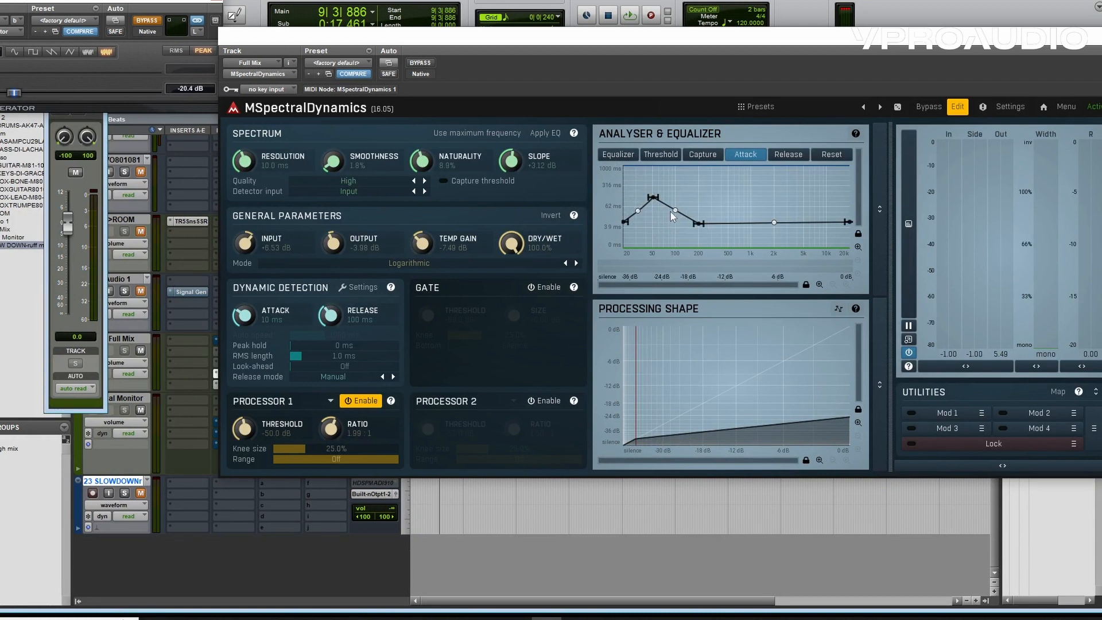
# Reshape the attack curve by moving its 50 Hz peak to 20 Hz at about 316 ms, bending down toward the 200 Hz point
pyautogui.moveTo(676, 211); pyautogui.dragTo(676, 200)
pyautogui.moveTo(669, 98); pyautogui.dragTo(673, 116)
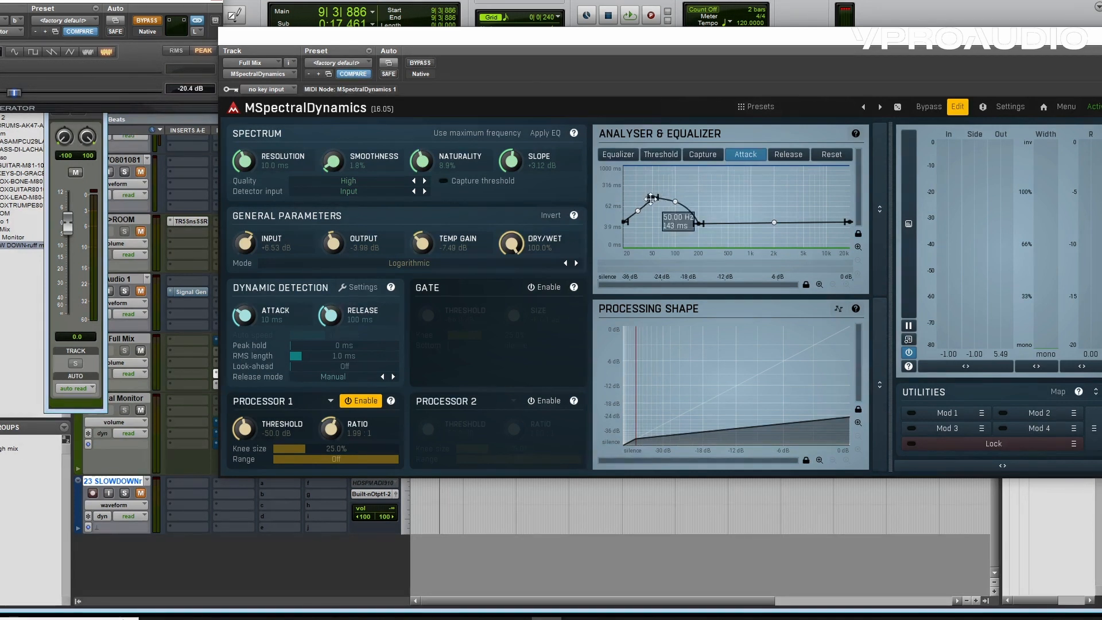
pyautogui.moveTo(653, 197); pyautogui.dragTo(622, 185)
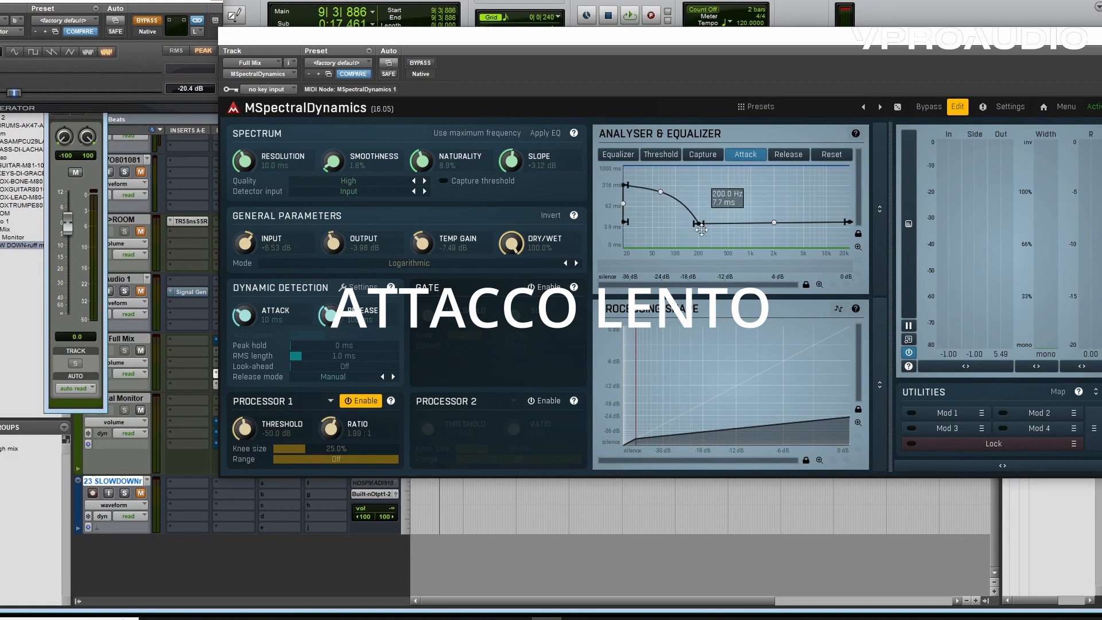
pyautogui.moveTo(663, 192); pyautogui.dragTo(698, 221)
# Play the mix and sweep the overall attack time up to 1000 ms and back down to about 16 ms
pyautogui.press('space')
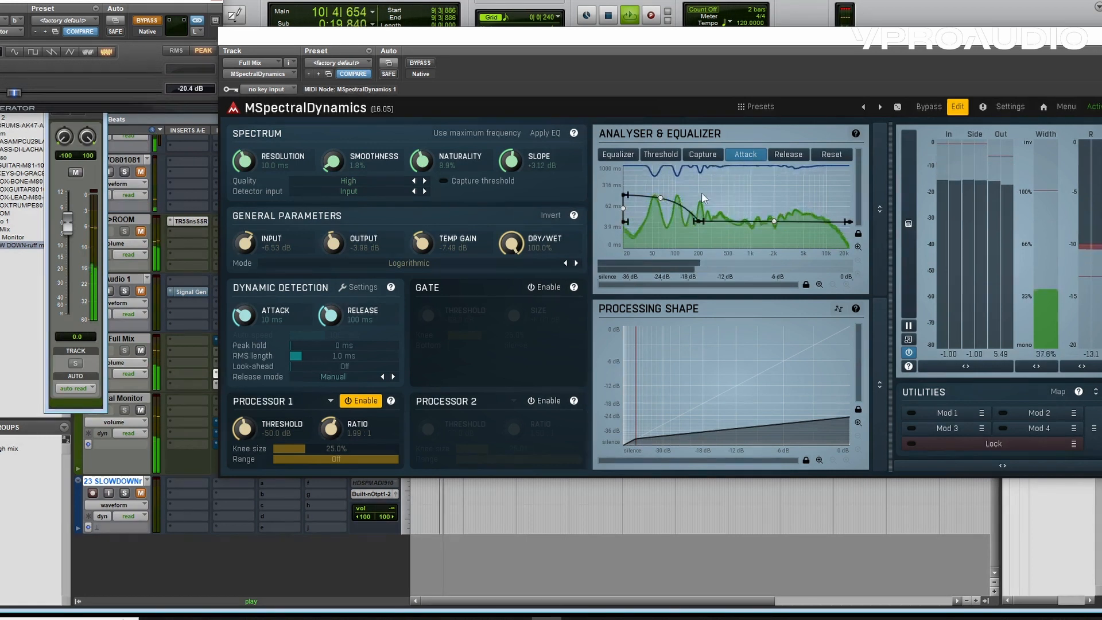
pyautogui.moveTo(262, 326); pyautogui.dragTo(262, 367)
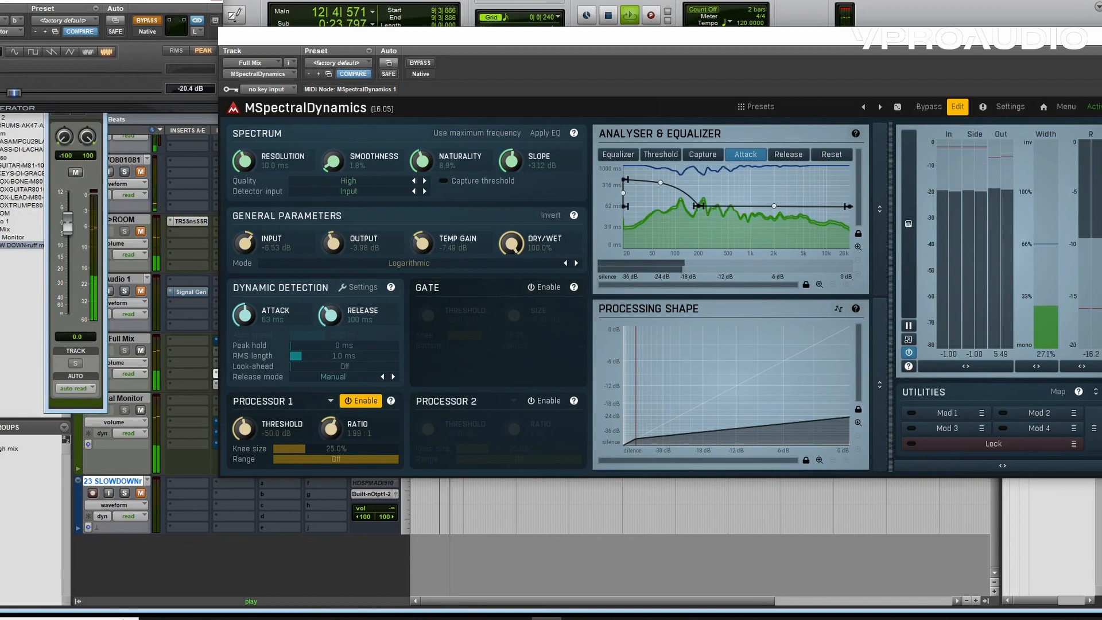
pyautogui.moveTo(245, 315); pyautogui.dragTo(245, 247)
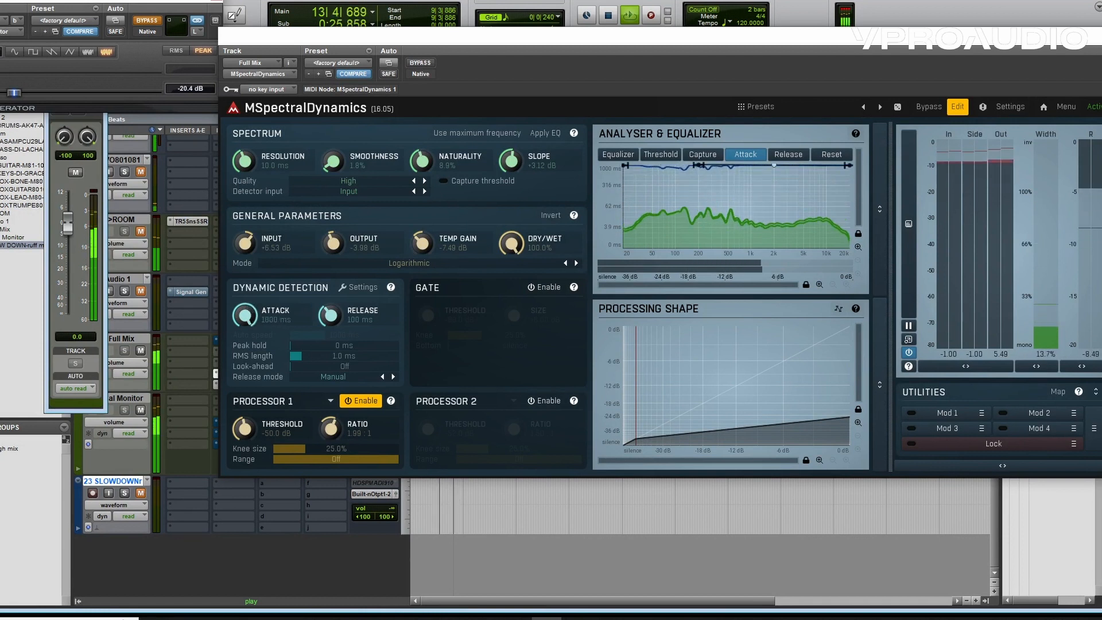
pyautogui.moveTo(245, 315); pyautogui.dragTo(245, 387)
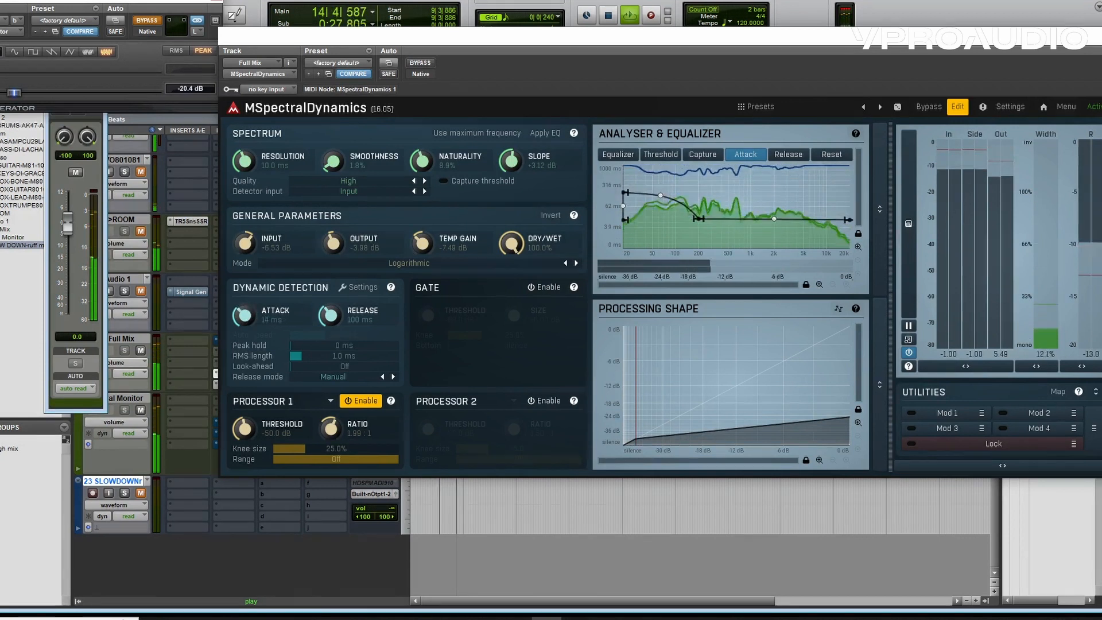
# Invert the attack curve, raising it to 1000 ms from 200 Hz upward and lowering the 20 Hz point for faster lows
pyautogui.moveTo(696, 218); pyautogui.dragTo(707, 265)
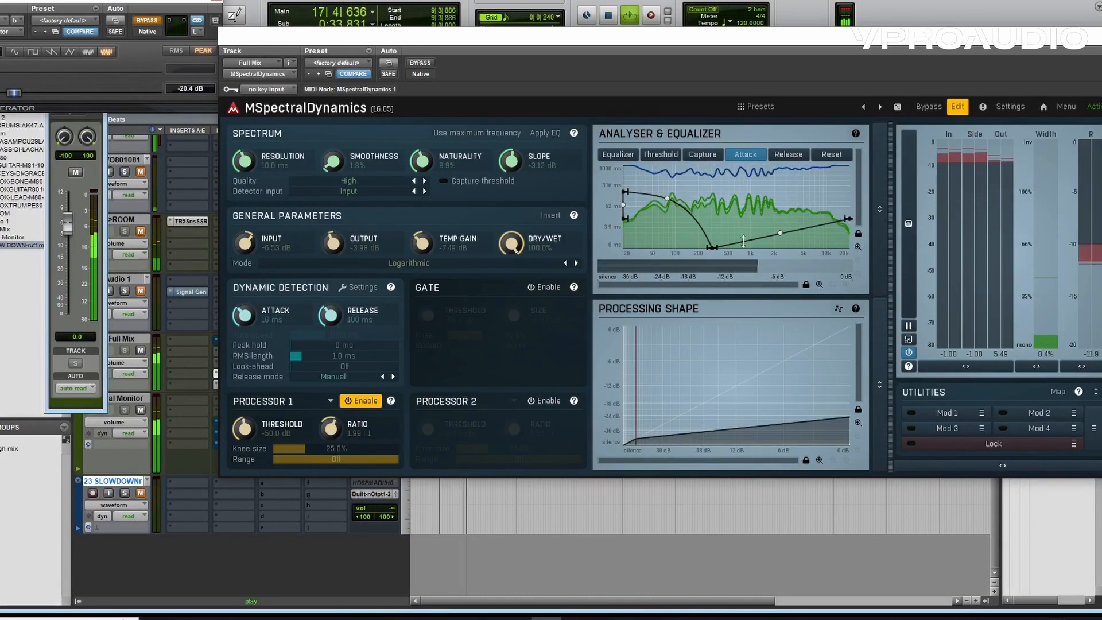
pyautogui.moveTo(713, 239); pyautogui.dragTo(737, 133)
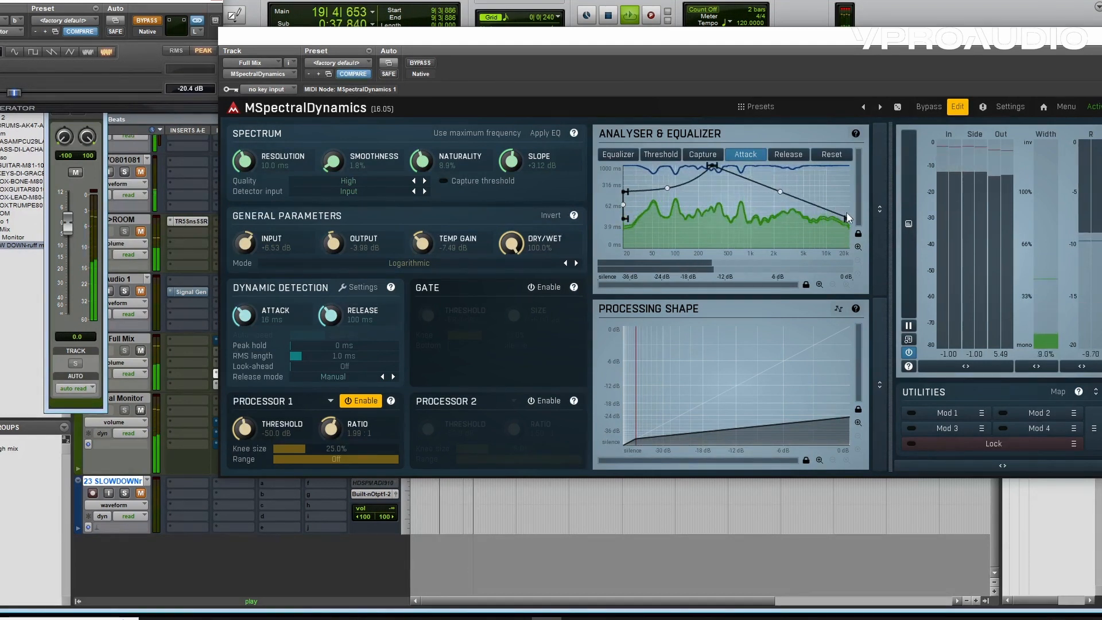
pyautogui.moveTo(848, 218); pyautogui.dragTo(847, 165)
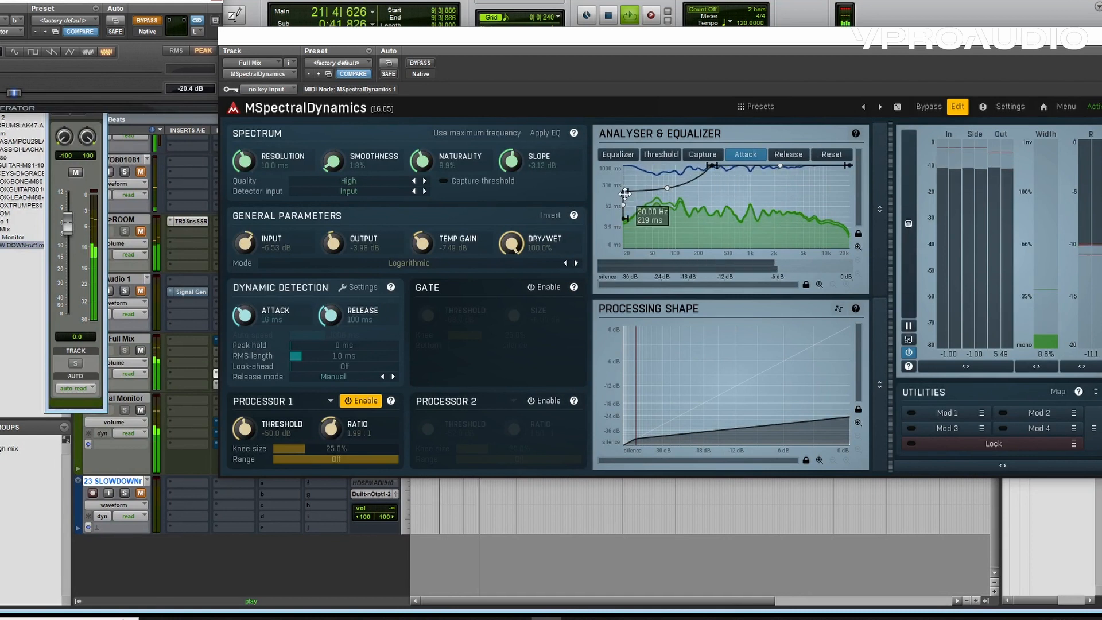
pyautogui.moveTo(624, 194); pyautogui.dragTo(624, 218)
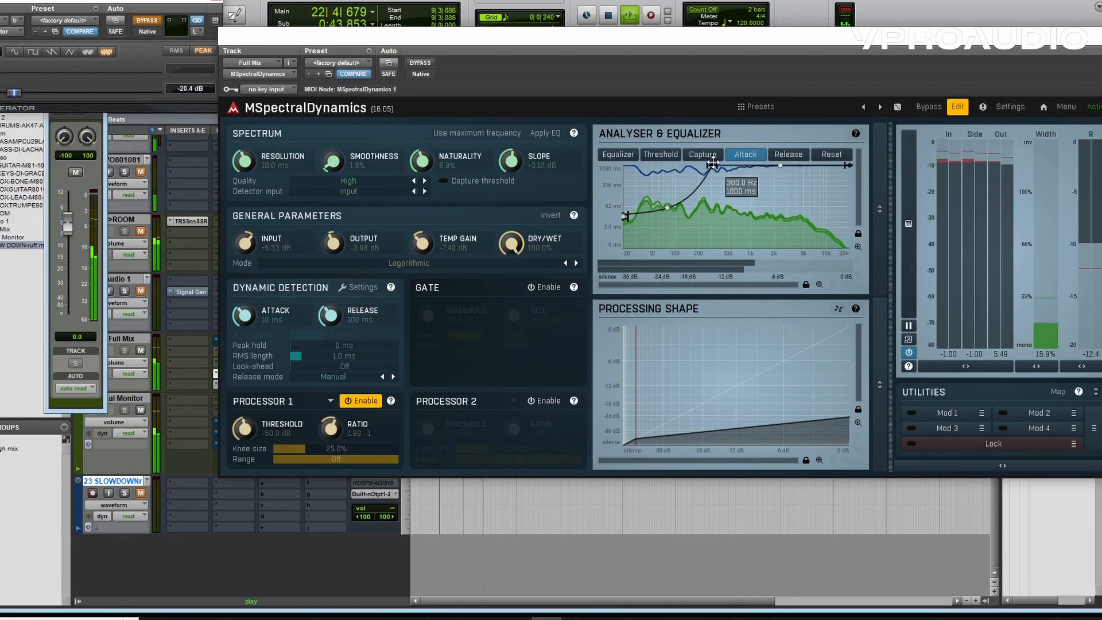
pyautogui.moveTo(711, 163); pyautogui.dragTo(699, 166)
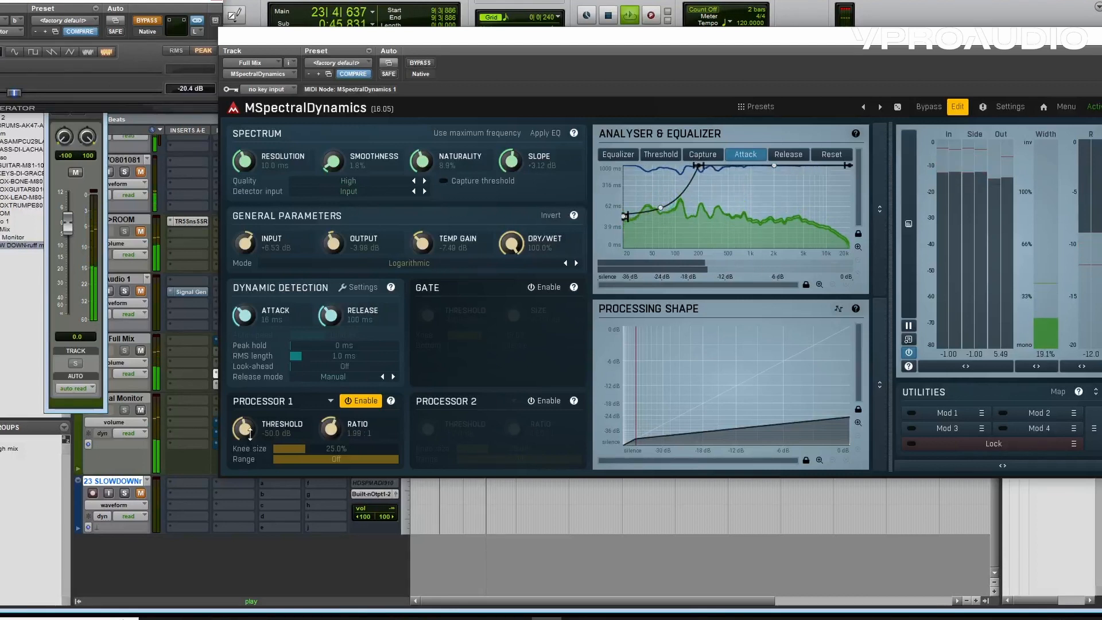
# Set Processor 1's threshold to -38.9 dB and ratio to 3.07:1, and lower the attack curve's 20 Hz end to its minimum
pyautogui.moveTo(249, 430); pyautogui.dragTo(249, 408)
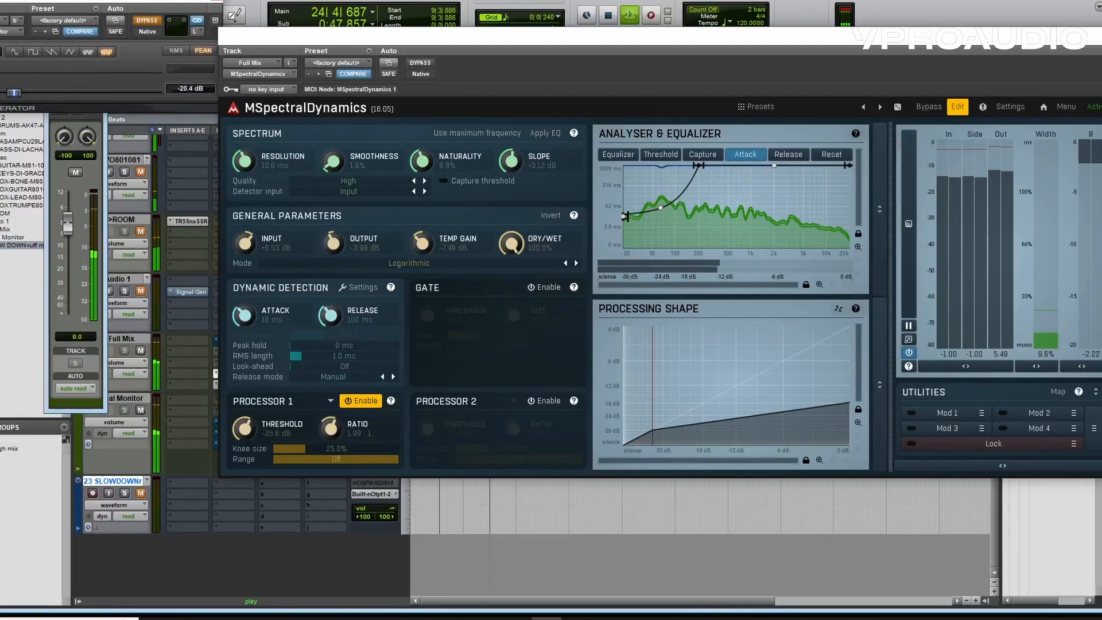
pyautogui.moveTo(625, 217); pyautogui.dragTo(629, 253)
pyautogui.moveTo(625, 215); pyautogui.dragTo(598, 102)
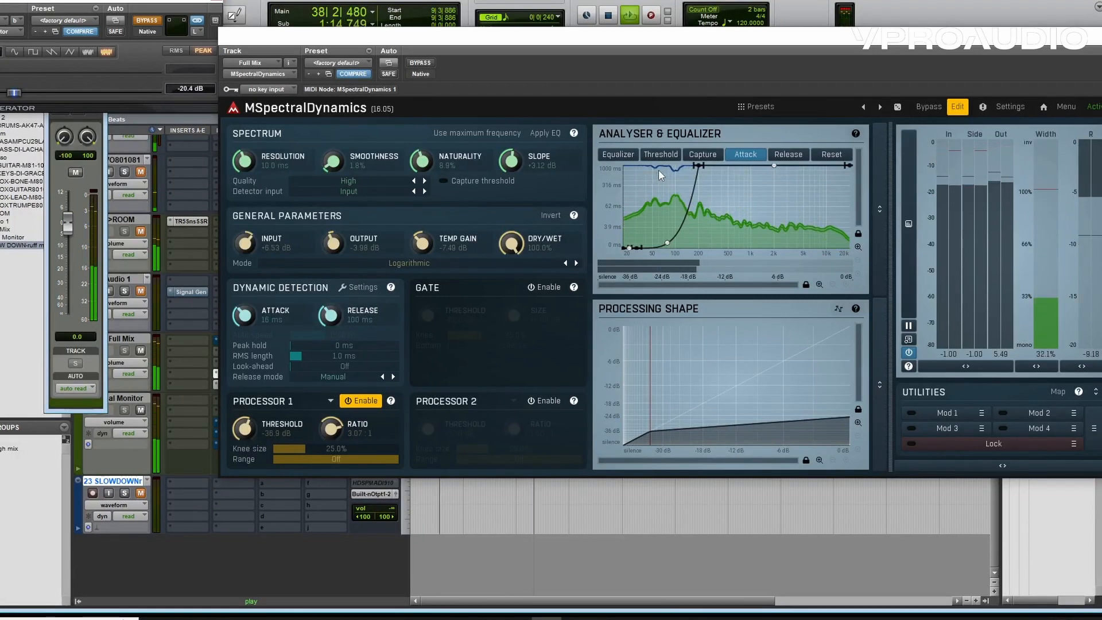
# Compare the spectrum smoothness at 0.00% and settle it at 6.0%
pyautogui.moveTo(397, 158)
pyautogui.mouseDown()
pyautogui.moveTo(398, 148)
pyautogui.moveTo(398, 164)
pyautogui.mouseUp()
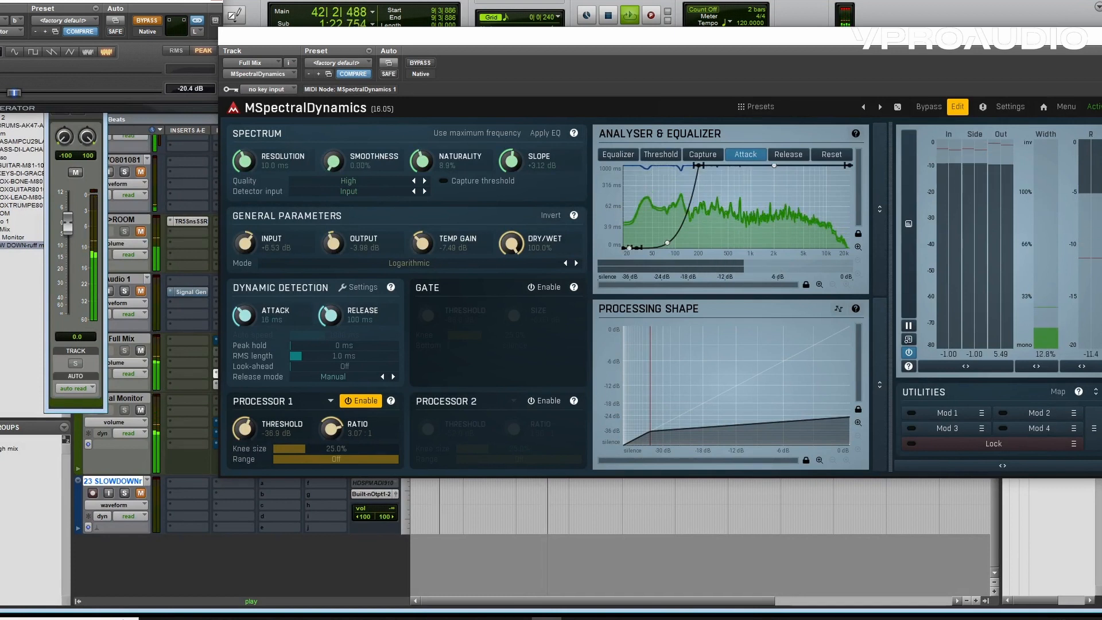
pyautogui.moveTo(364, 167); pyautogui.dragTo(364, 146)
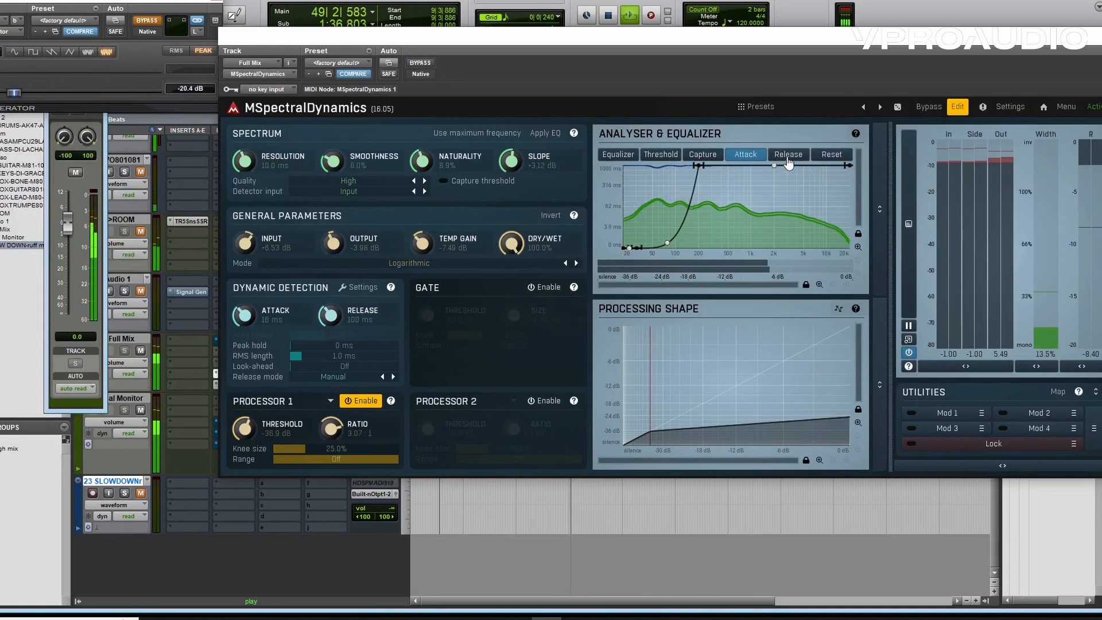
# Draw the release curve at 1 ms below about 200 Hz with a 3000 ms peak near 200 Hz, trying long low-frequency release first
pyautogui.click(781, 155)
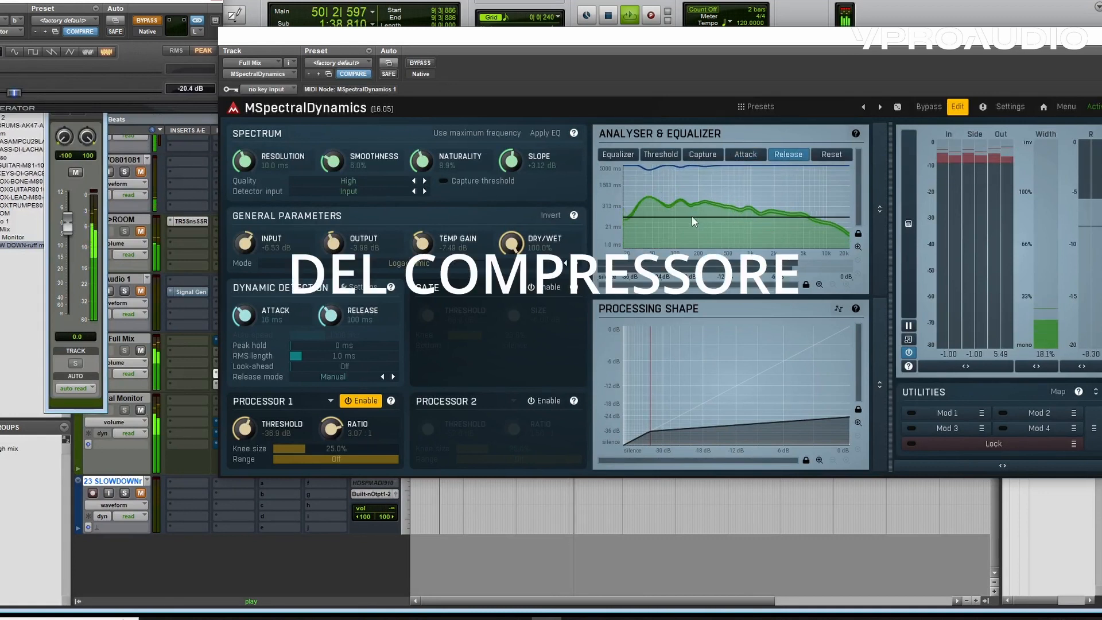
pyautogui.moveTo(690, 219)
pyautogui.mouseDown()
pyautogui.moveTo(674, 243)
pyautogui.moveTo(645, 247)
pyautogui.moveTo(638, 178)
pyautogui.moveTo(682, 164)
pyautogui.mouseUp()
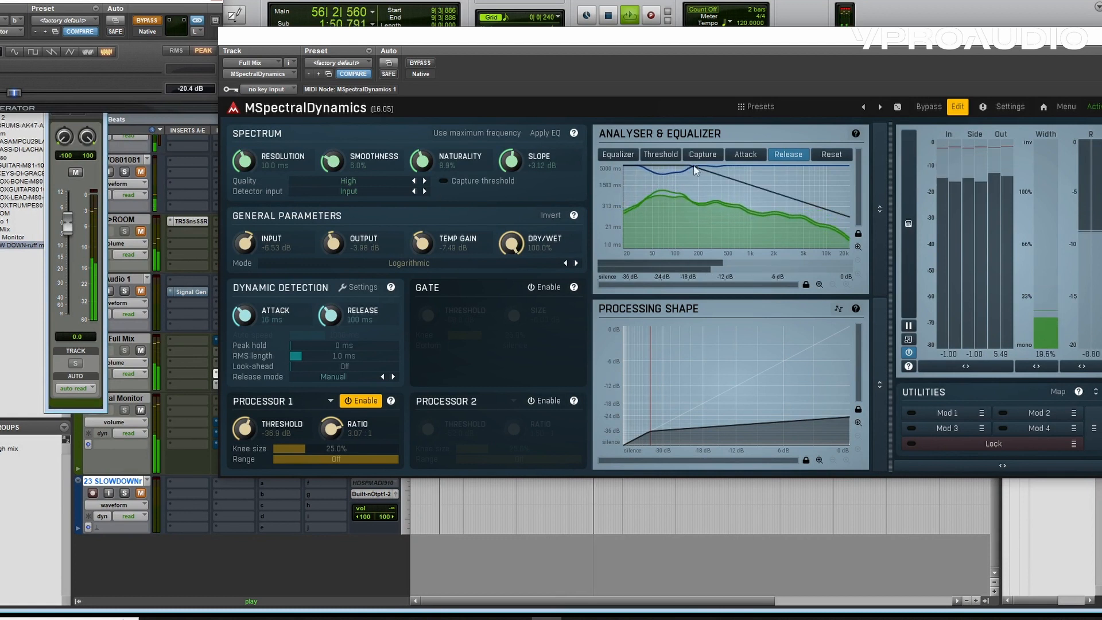
pyautogui.moveTo(687, 173)
pyautogui.mouseDown()
pyautogui.moveTo(704, 173)
pyautogui.moveTo(709, 223)
pyautogui.moveTo(684, 269)
pyautogui.moveTo(602, 281)
pyautogui.mouseUp()
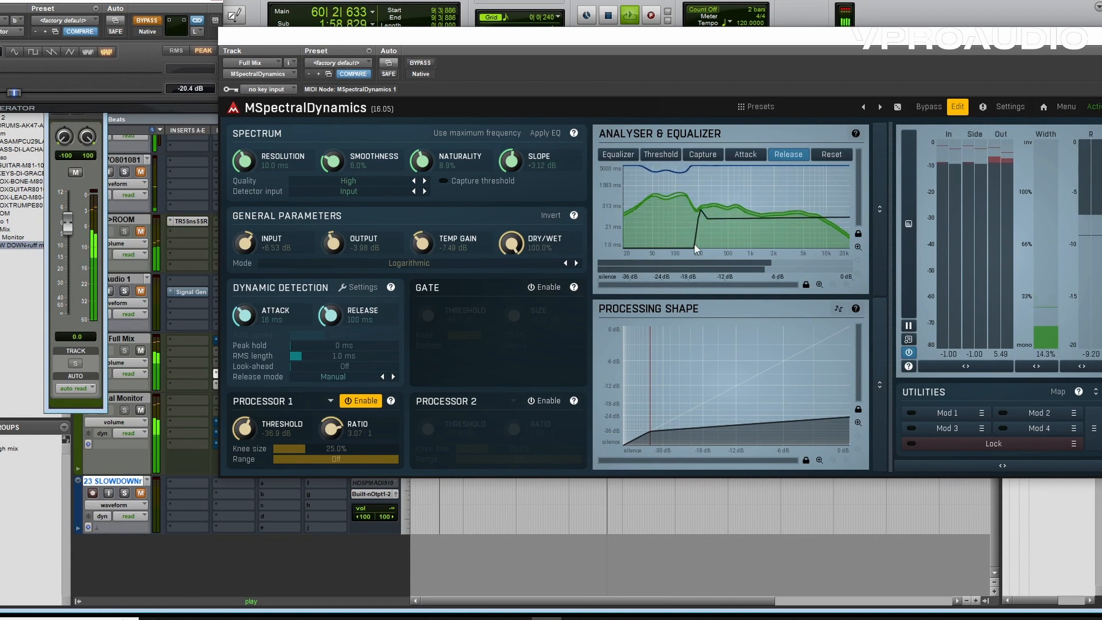
pyautogui.moveTo(699, 208); pyautogui.dragTo(701, 166)
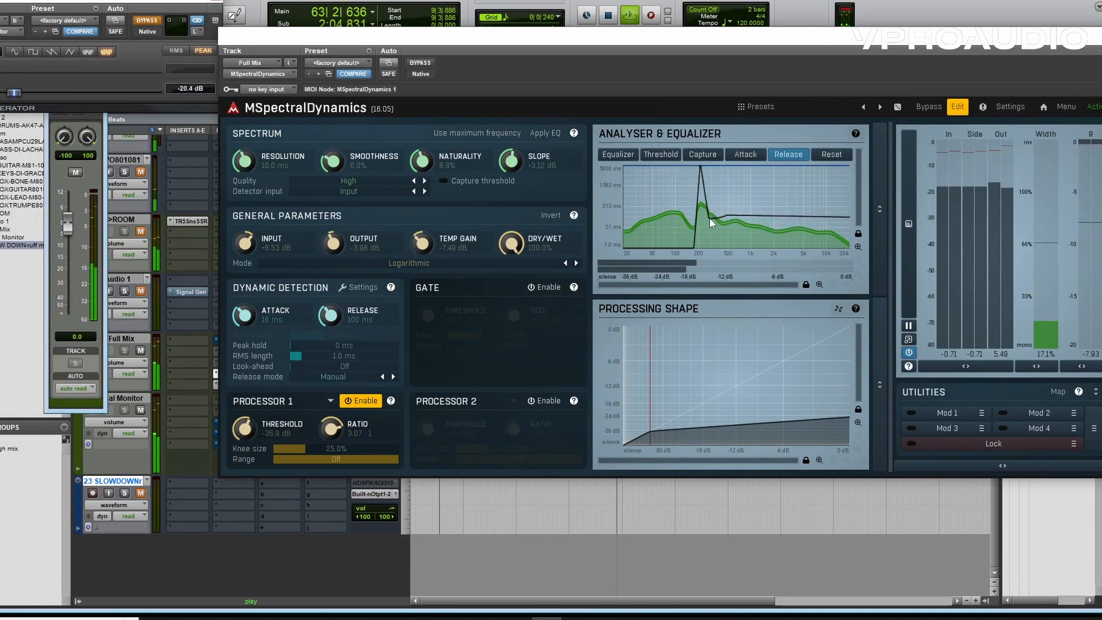
pyautogui.moveTo(721, 216); pyautogui.dragTo(717, 202)
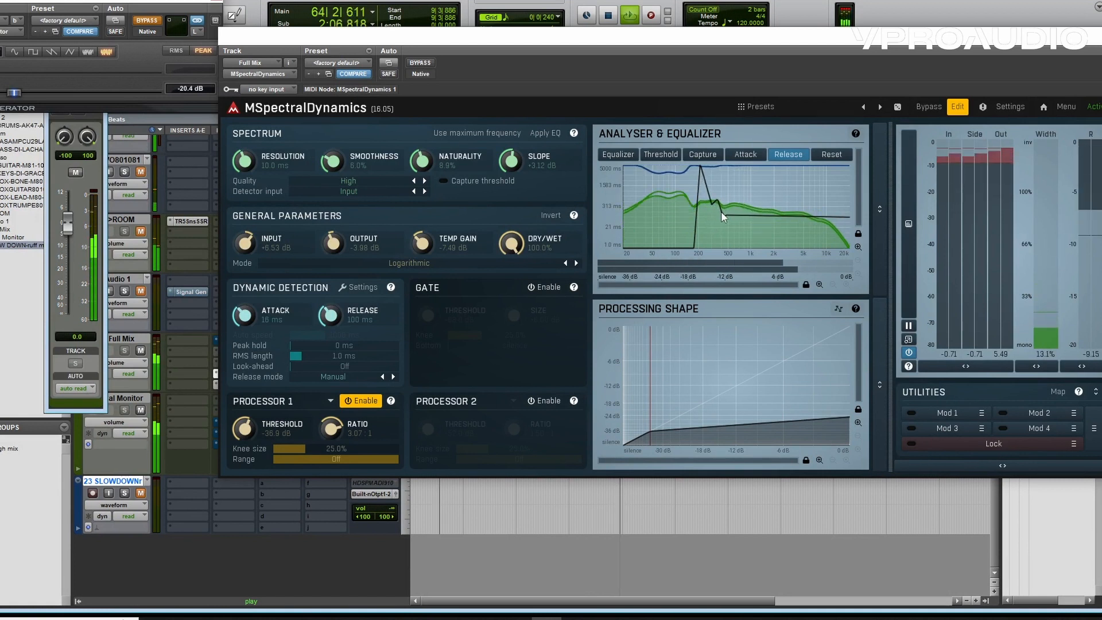
# Add attack curve points above 200 Hz, forming a fast-attack dip near 500 Hz and a point at 2000 Hz
pyautogui.click(744, 155)
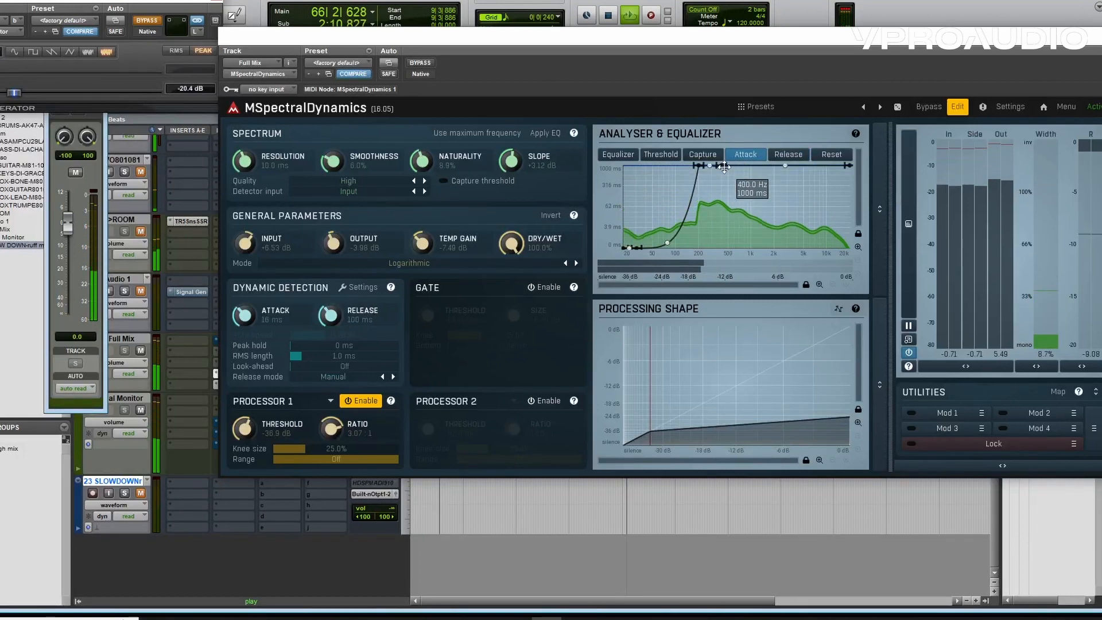
pyautogui.click(721, 165)
pyautogui.moveTo(721, 165); pyautogui.dragTo(728, 228)
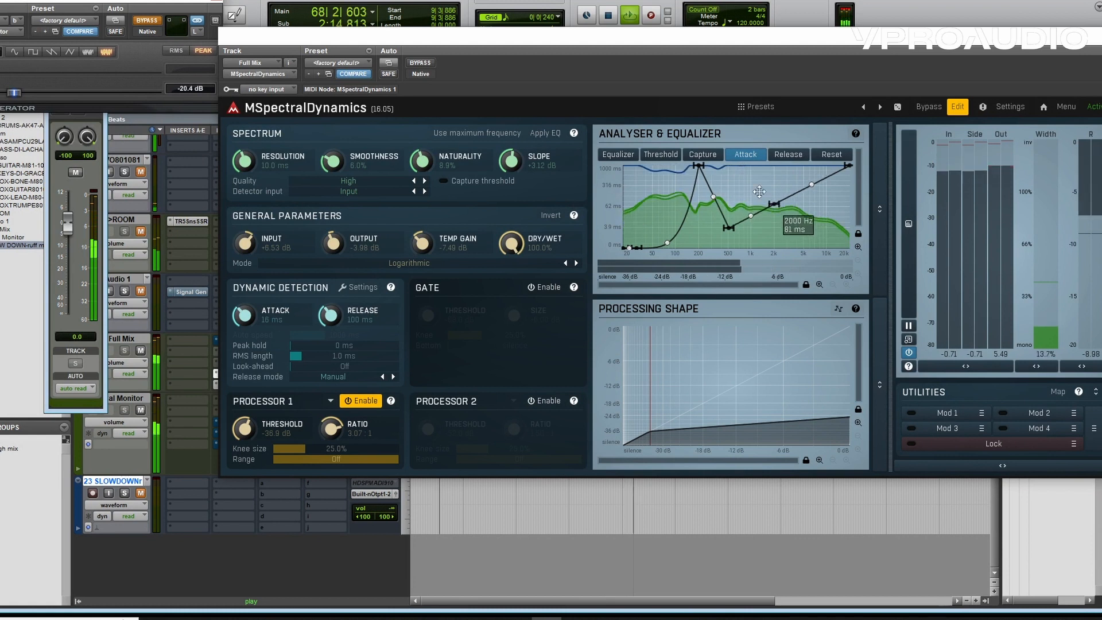
pyautogui.click(747, 166)
pyautogui.moveTo(727, 227); pyautogui.dragTo(727, 245)
# Extend the release curve's long-release region from 200 Hz to about 1 kHz, dropping to shorter times above it
pyautogui.click(788, 155)
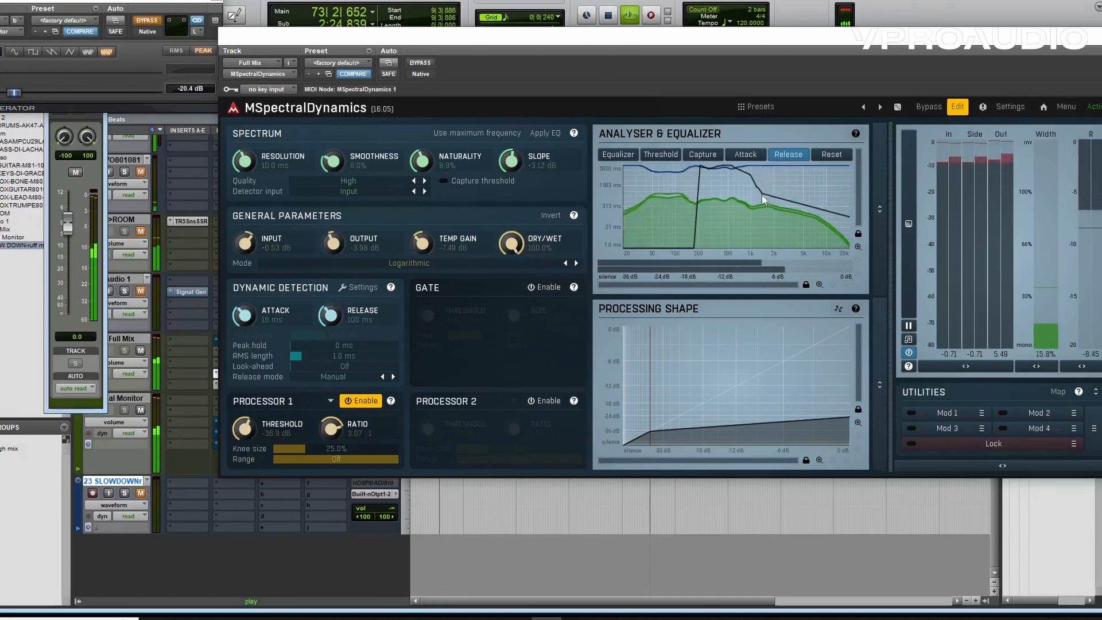
pyautogui.moveTo(762, 195); pyautogui.dragTo(758, 208)
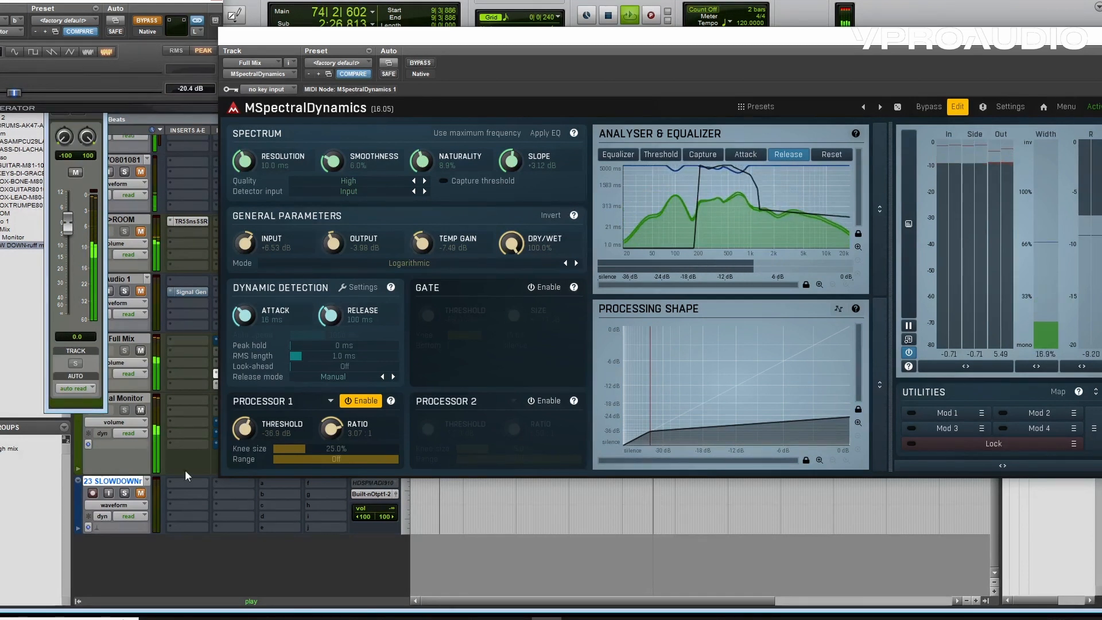
# Raise Processor 1's threshold to -30.9 dB and audition overall release times between about 28 and 101 ms
pyautogui.moveTo(244, 430)
pyautogui.mouseDown()
pyautogui.moveTo(244, 457)
pyautogui.moveTo(257, 424)
pyautogui.mouseUp()
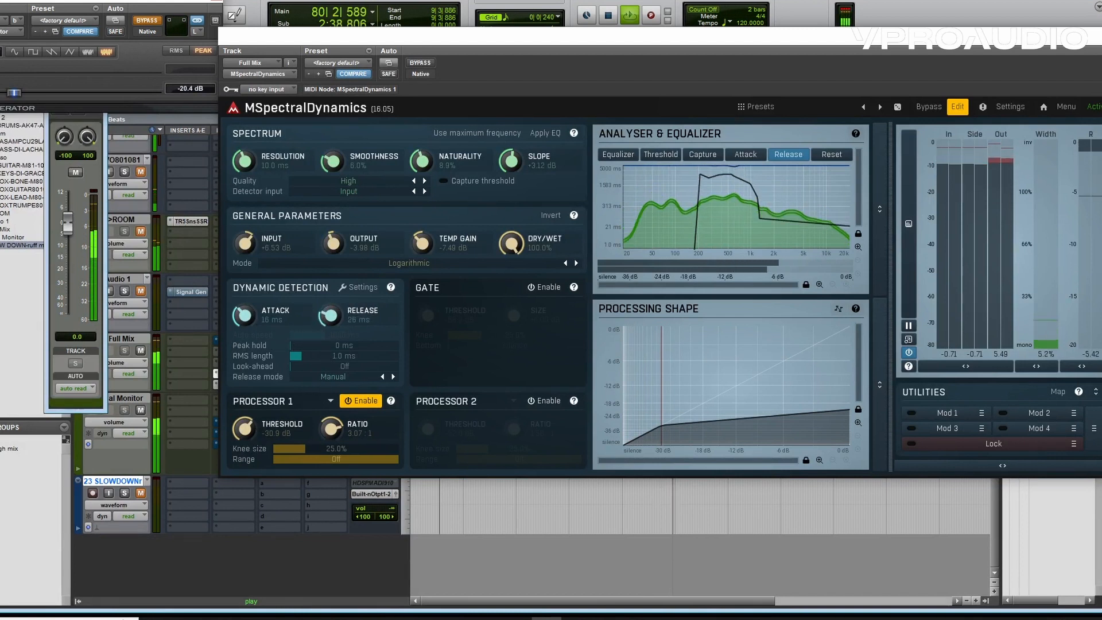
pyautogui.moveTo(328, 314)
pyautogui.mouseDown()
pyautogui.moveTo(329, 338)
pyautogui.moveTo(329, 294)
pyautogui.moveTo(330, 339)
pyautogui.moveTo(330, 306)
pyautogui.mouseUp()
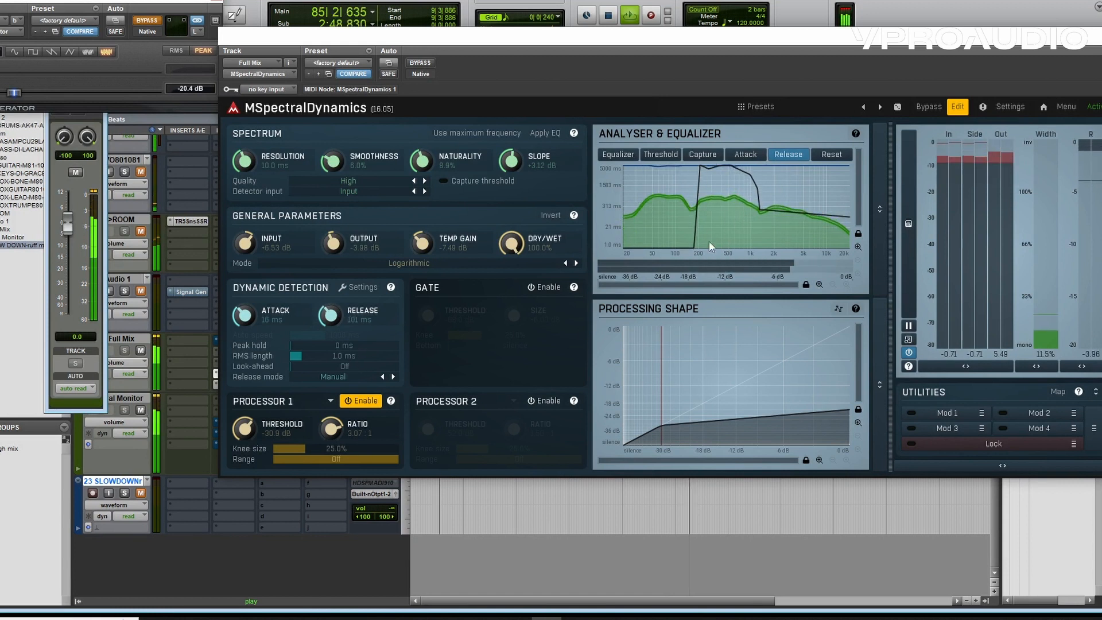
pyautogui.moveTo(333, 325); pyautogui.dragTo(334, 338)
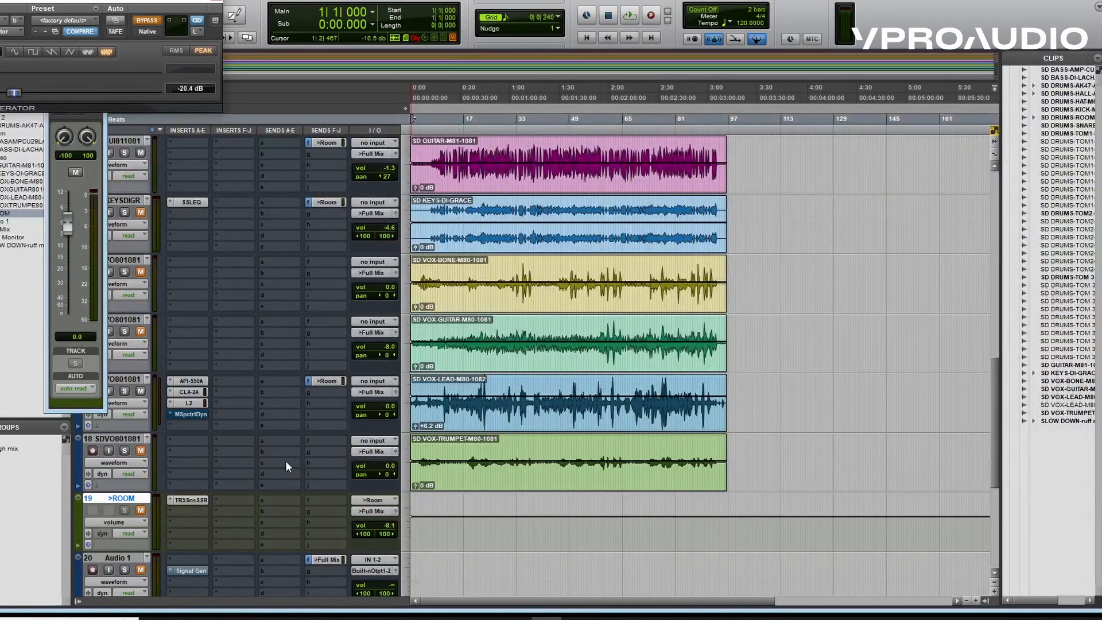
# Open the MDynamics and MSpectralDynamics inserts of the Full Mix track and reposition their windows
pyautogui.scroll(-5, 287, 465)
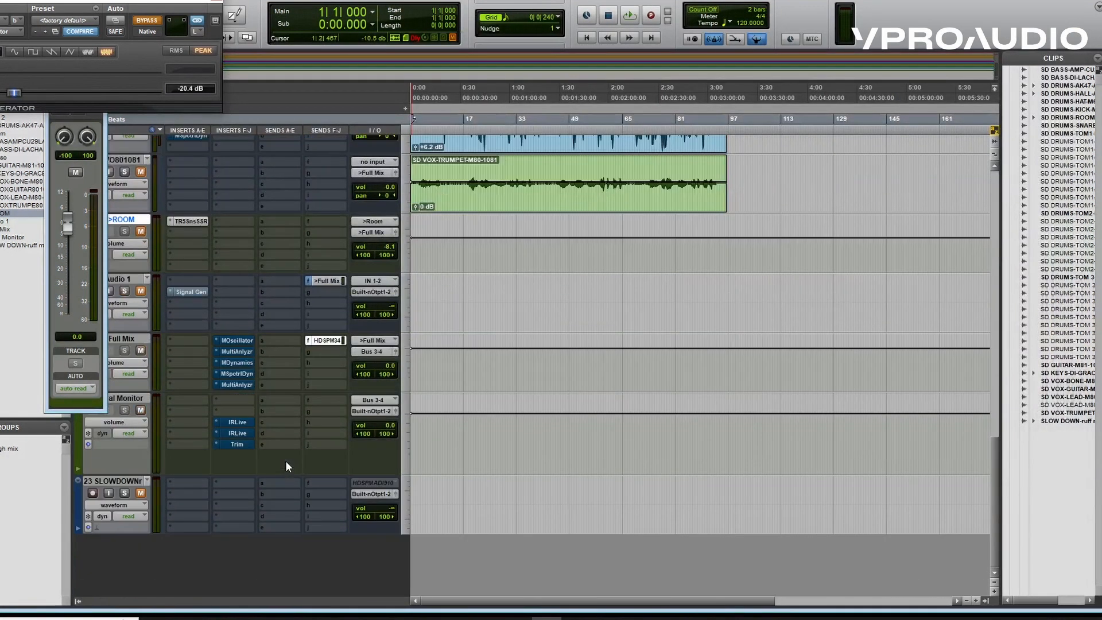
pyautogui.click(244, 364)
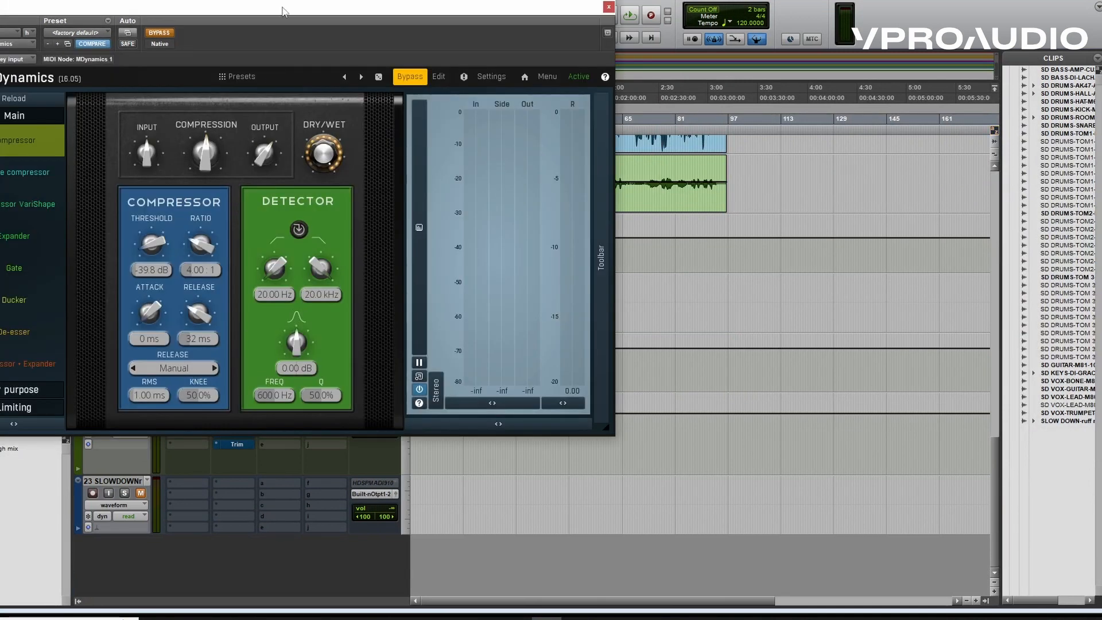
pyautogui.moveTo(283, 11); pyautogui.dragTo(770, 24)
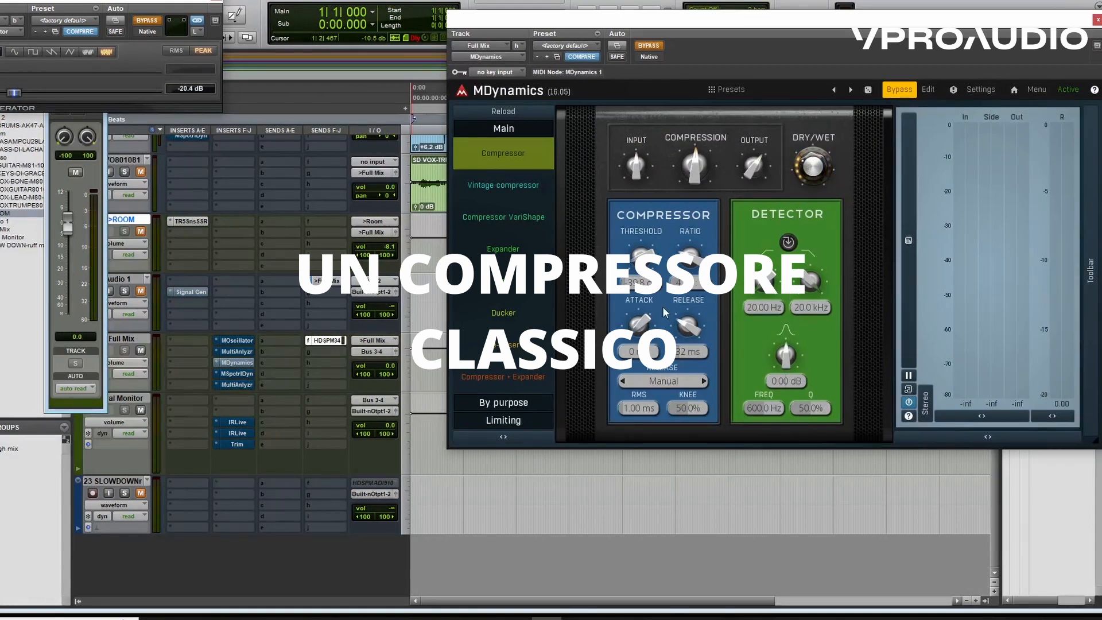
pyautogui.click(243, 379)
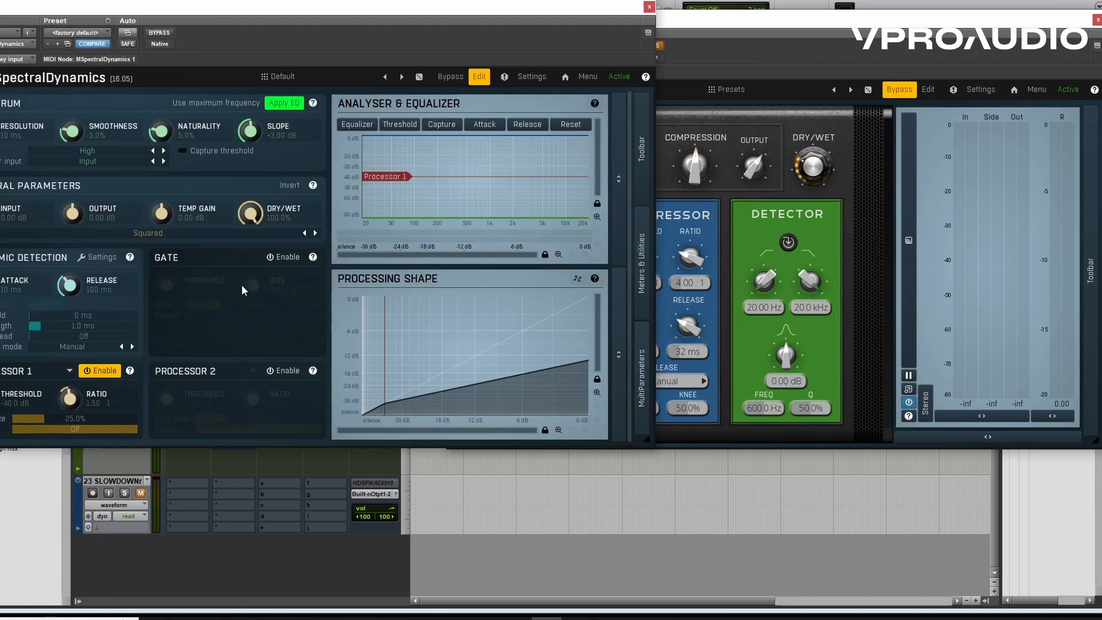
pyautogui.moveTo(301, 15); pyautogui.dragTo(413, 0)
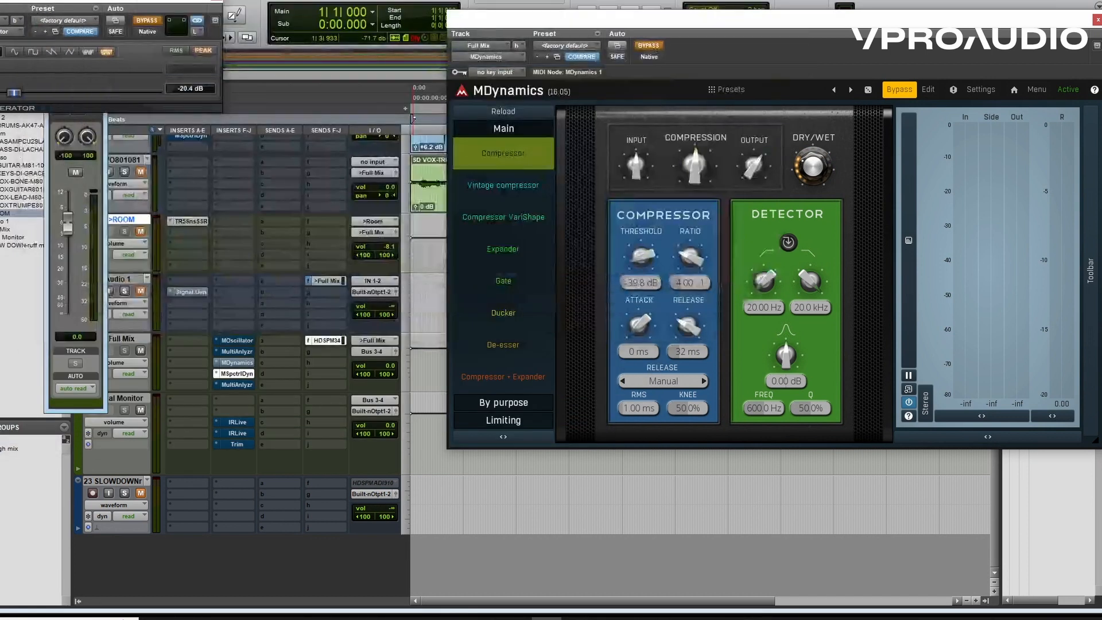
# Toggle MSpectralDynamics during the comparison, leave it bypassed, and bring up MDynamics as the active compressor
pyautogui.keyDown('ctrl'); pyautogui.click(245, 376); pyautogui.keyUp('ctrl')
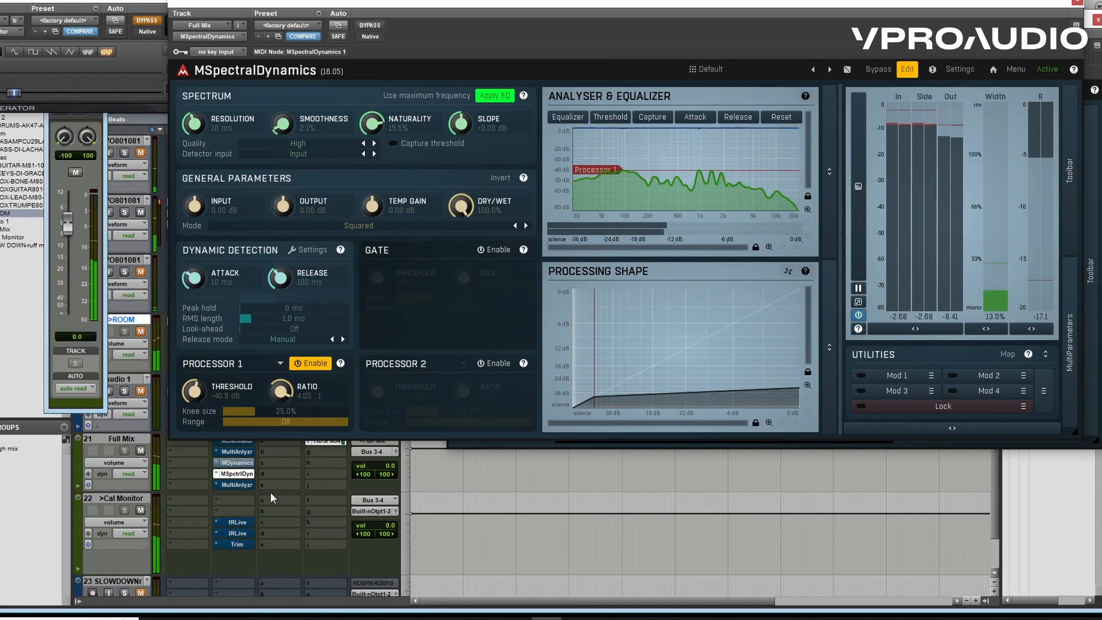
pyautogui.keyDown('ctrl'); pyautogui.click(245, 474); pyautogui.keyUp('ctrl')
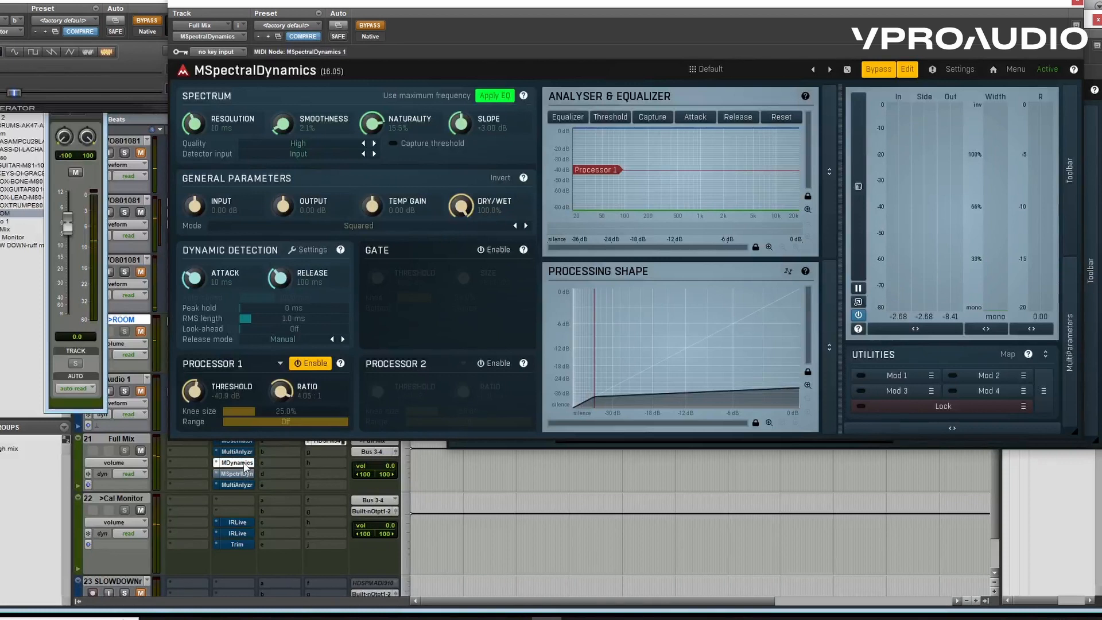
pyautogui.click(237, 464)
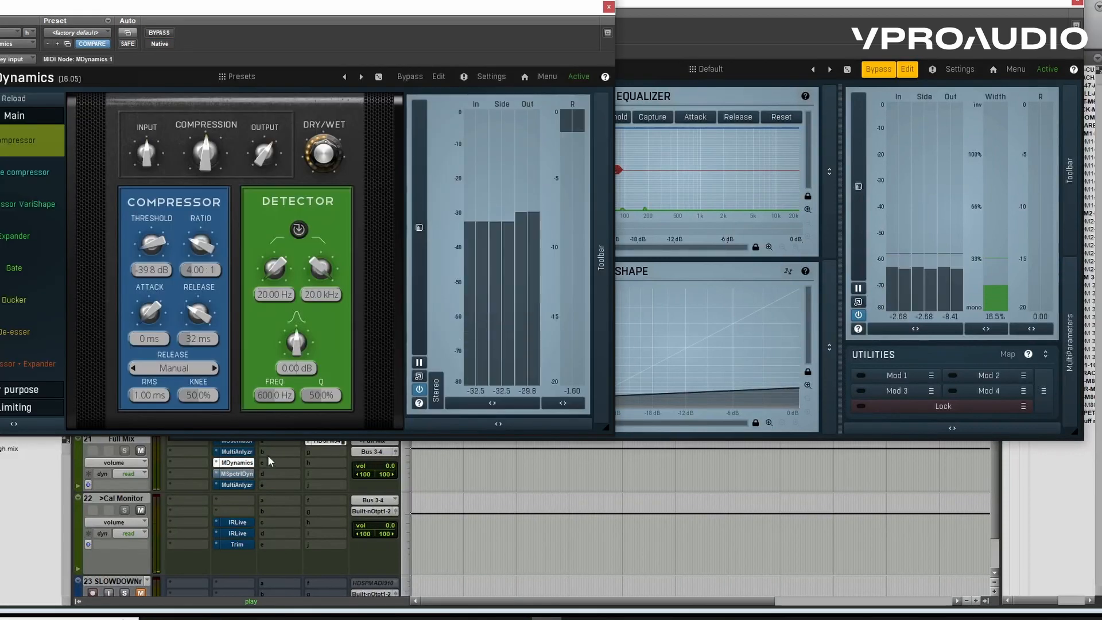
# Audition the full mix through MDynamics, switching over to MSpectralDynamics and back to MDynamics to compare them
pyautogui.click(452, 469)
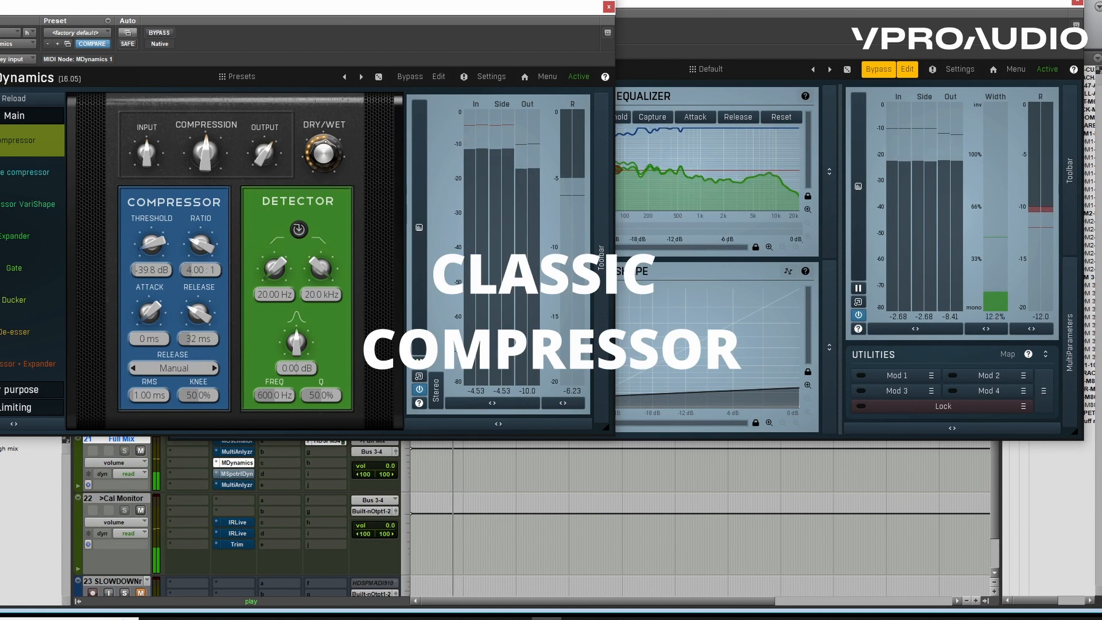
pyautogui.moveTo(324, 155); pyautogui.dragTo(324, 114)
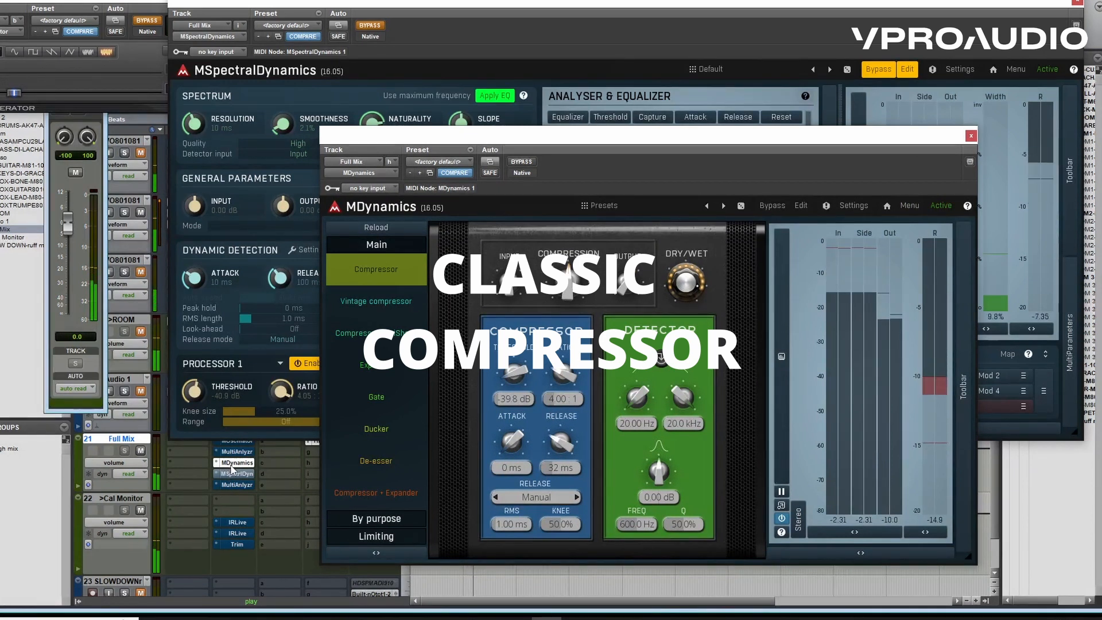
pyautogui.keyDown('ctrl'); pyautogui.click(231, 465); pyautogui.keyUp('ctrl')
pyautogui.keyDown('ctrl'); pyautogui.click(237, 473); pyautogui.keyUp('ctrl')
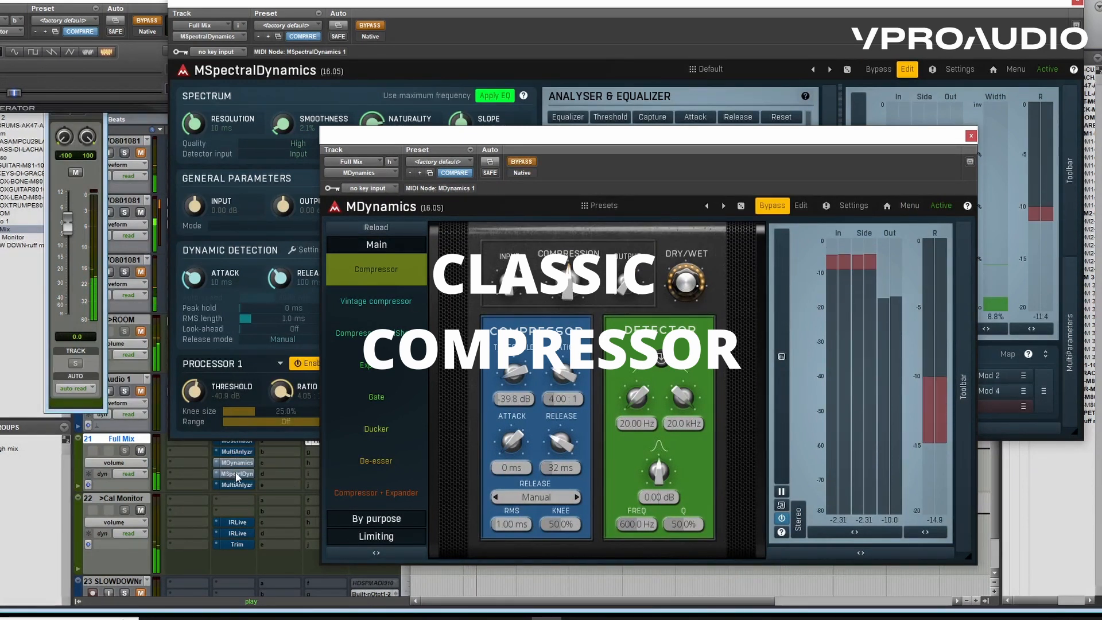
pyautogui.keyDown('ctrl'); pyautogui.click(236, 474); pyautogui.keyUp('ctrl')
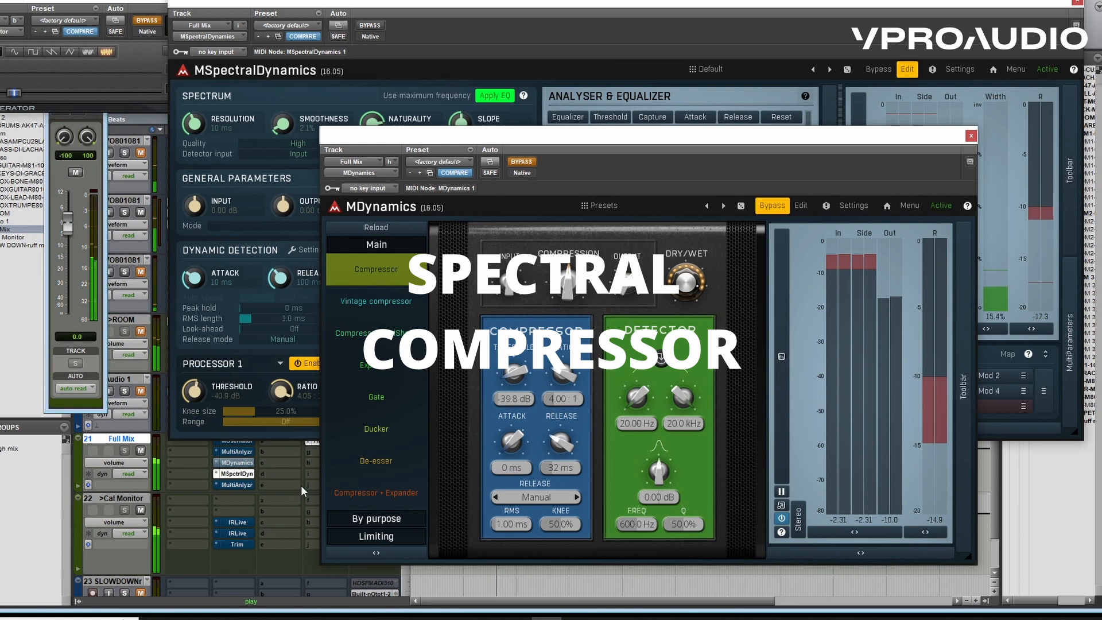
pyautogui.keyDown('ctrl'); pyautogui.click(237, 473); pyautogui.keyUp('ctrl')
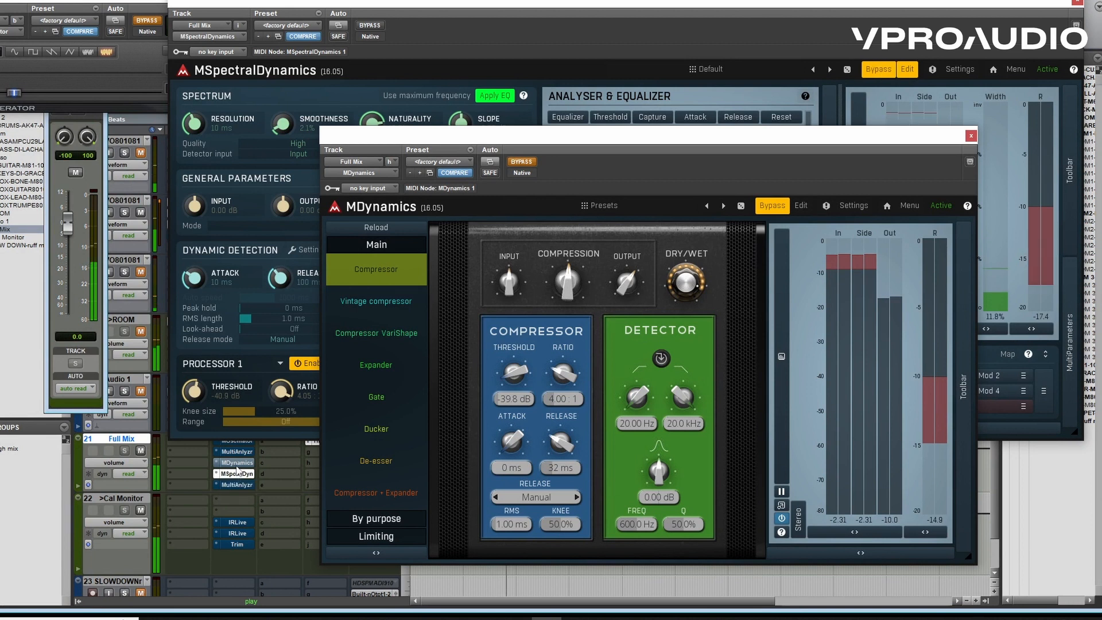
pyautogui.keyDown('ctrl'); pyautogui.click(237, 462); pyautogui.keyUp('ctrl')
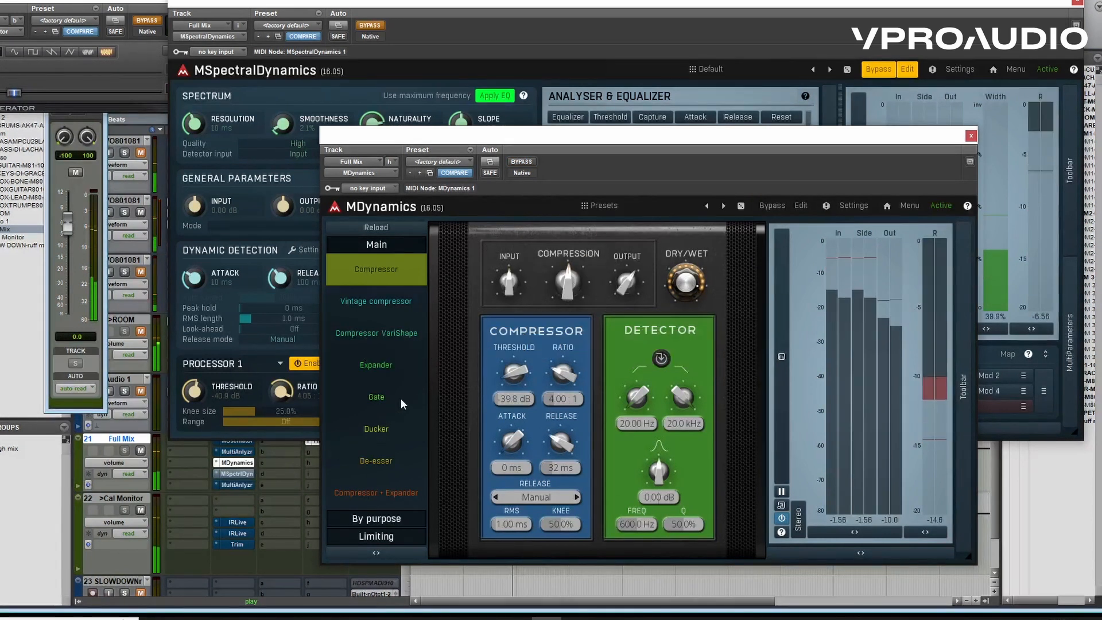
# Bring MSpectralDynamics forward, make it the active compressor in place of MDynamics, and start playback
pyautogui.click(621, 5)
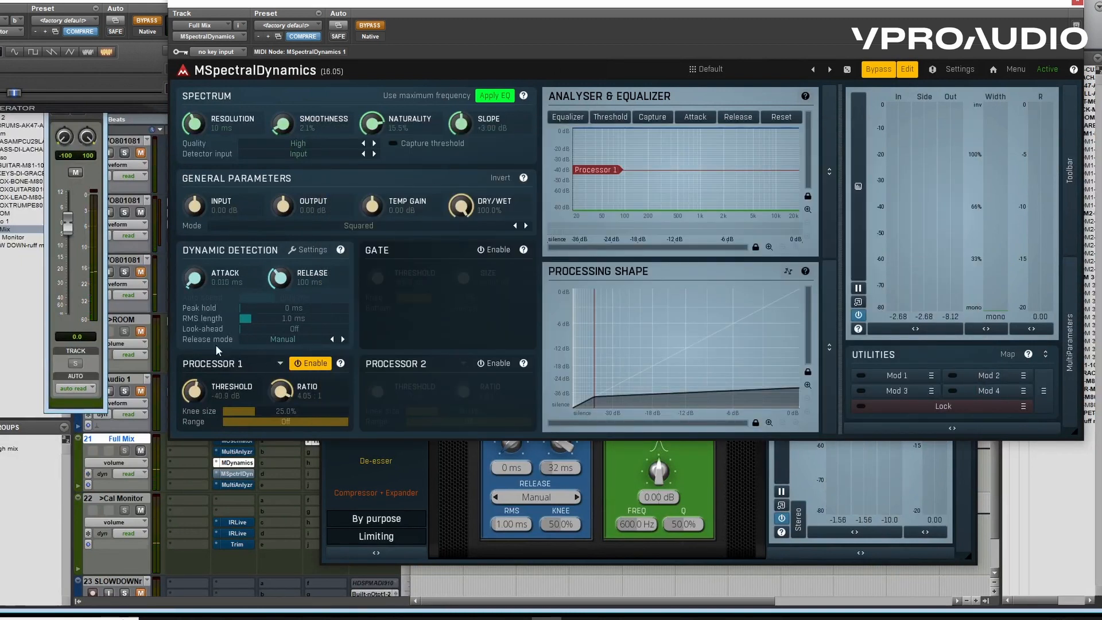
pyautogui.keyDown('ctrl'); pyautogui.click(236, 473); pyautogui.keyUp('ctrl')
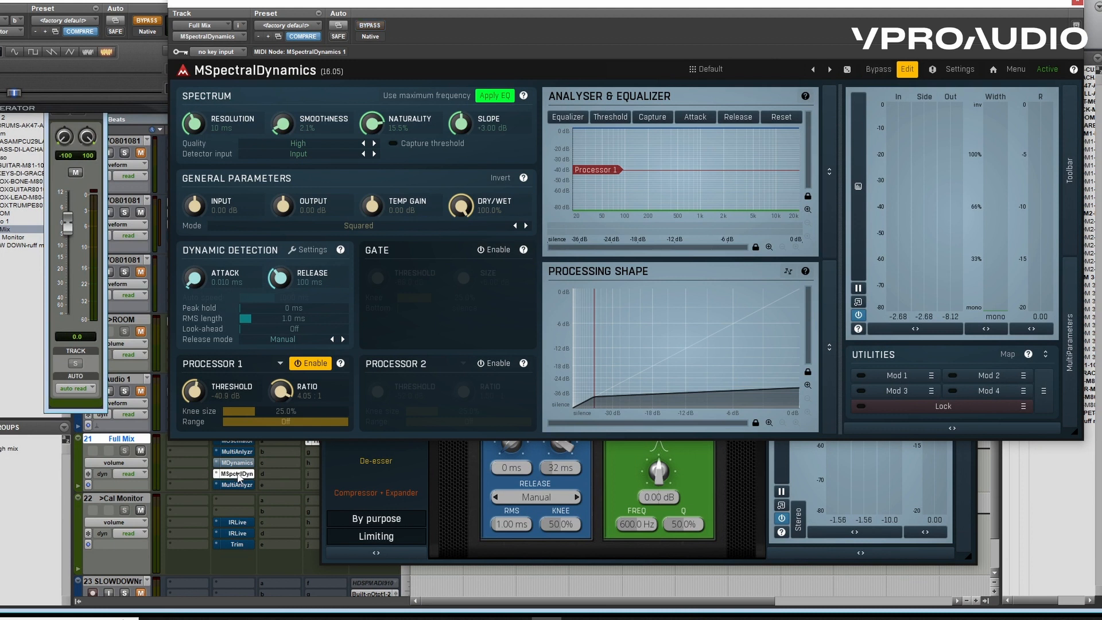
pyautogui.press('space')
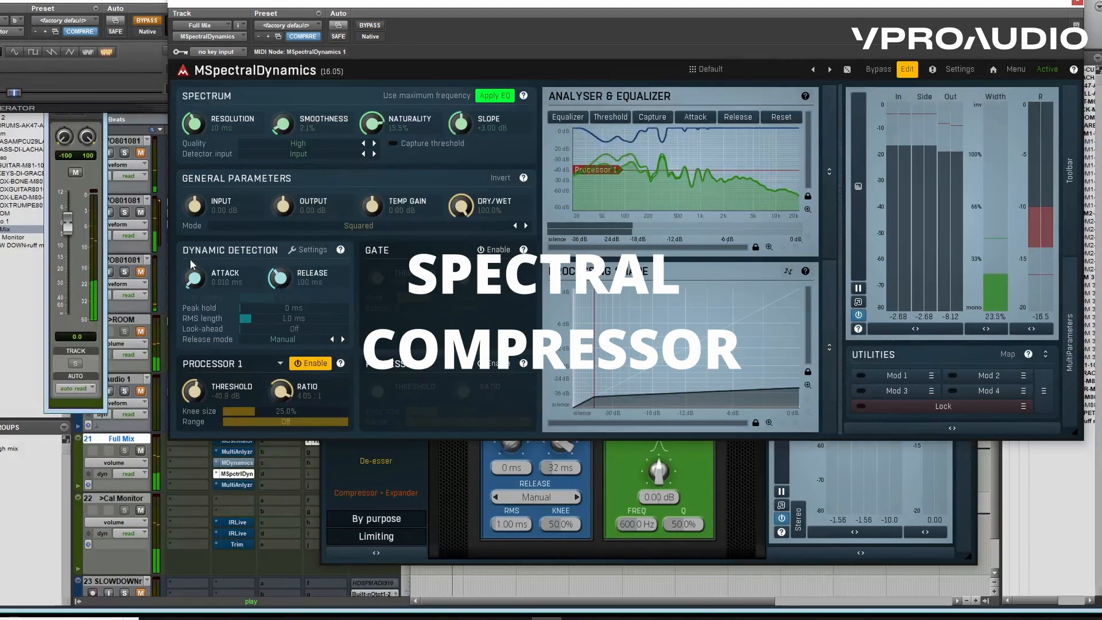
# Set MSpectralDynamics' attack to 0 ms and release to 24 ms, and turn off Apply EQ
pyautogui.moveTo(194, 276); pyautogui.dragTo(196, 281)
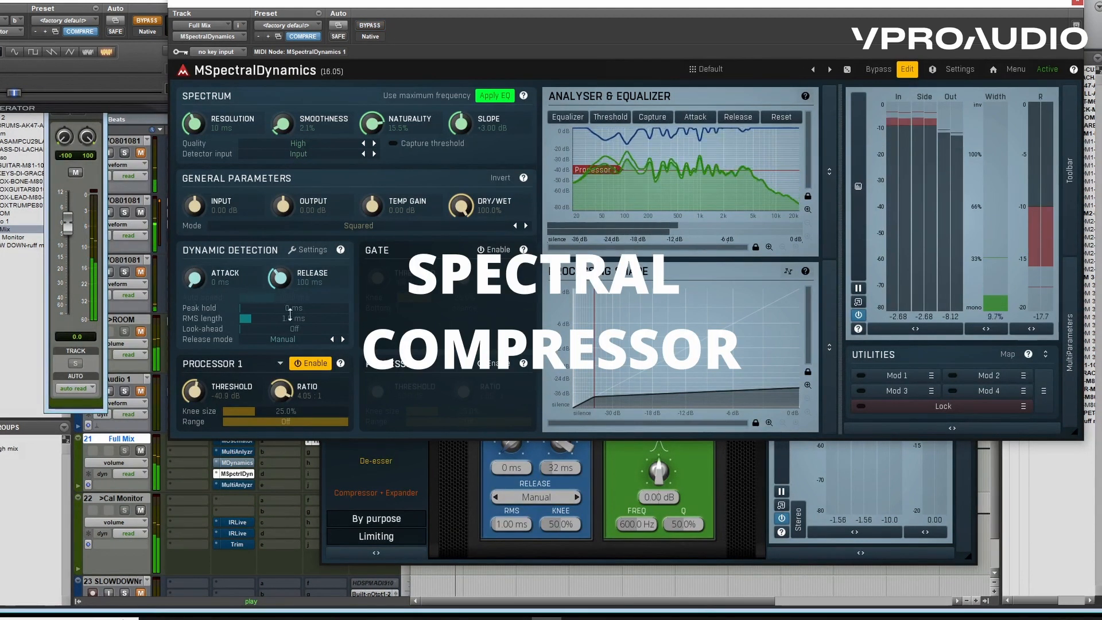
pyautogui.click(593, 466)
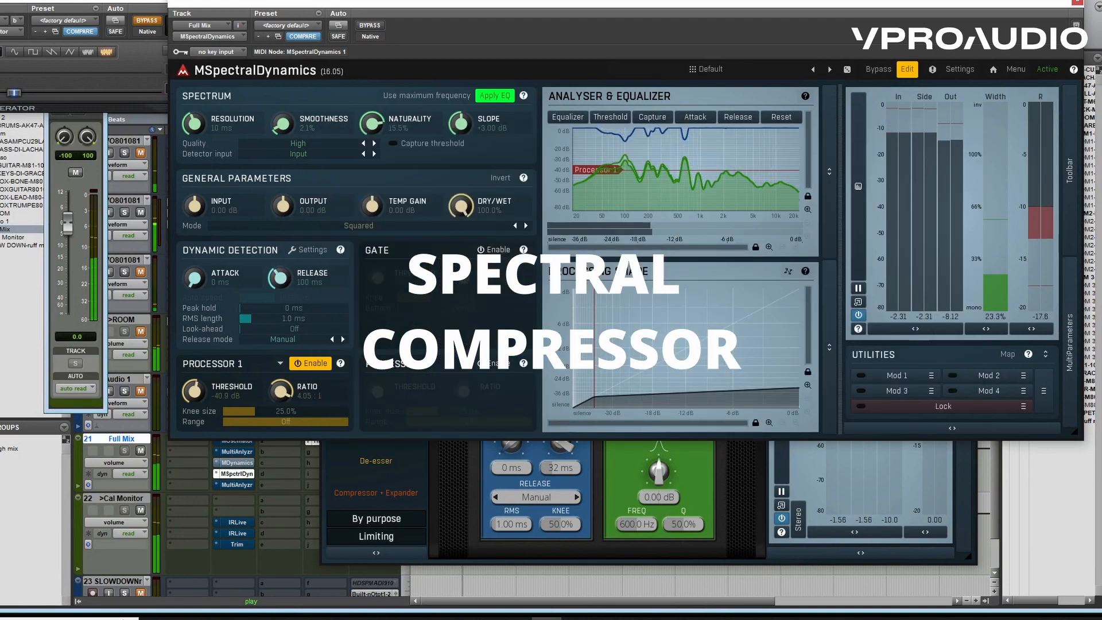
pyautogui.moveTo(280, 278); pyautogui.dragTo(280, 273)
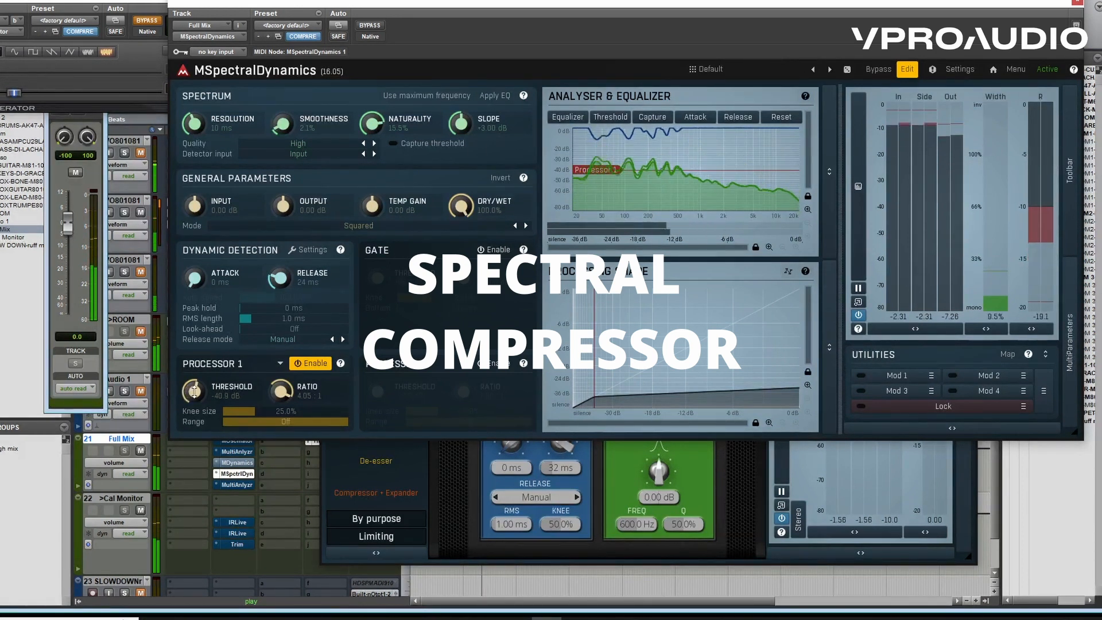
# Audition the mix through MDynamics with MSpectralDynamics bypassed, and return to MSpectralDynamics with playback restarted
pyautogui.keyDown('ctrl'); pyautogui.click(237, 472); pyautogui.keyUp('ctrl')
pyautogui.keyDown('ctrl'); pyautogui.click(240, 462); pyautogui.keyUp('ctrl')
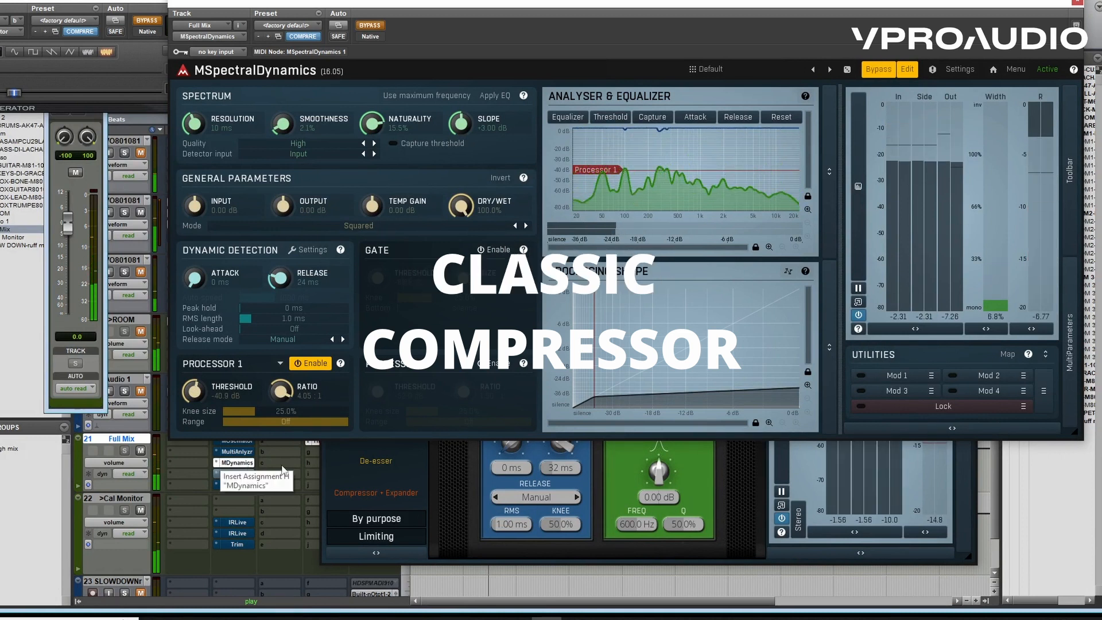
pyautogui.click(477, 460)
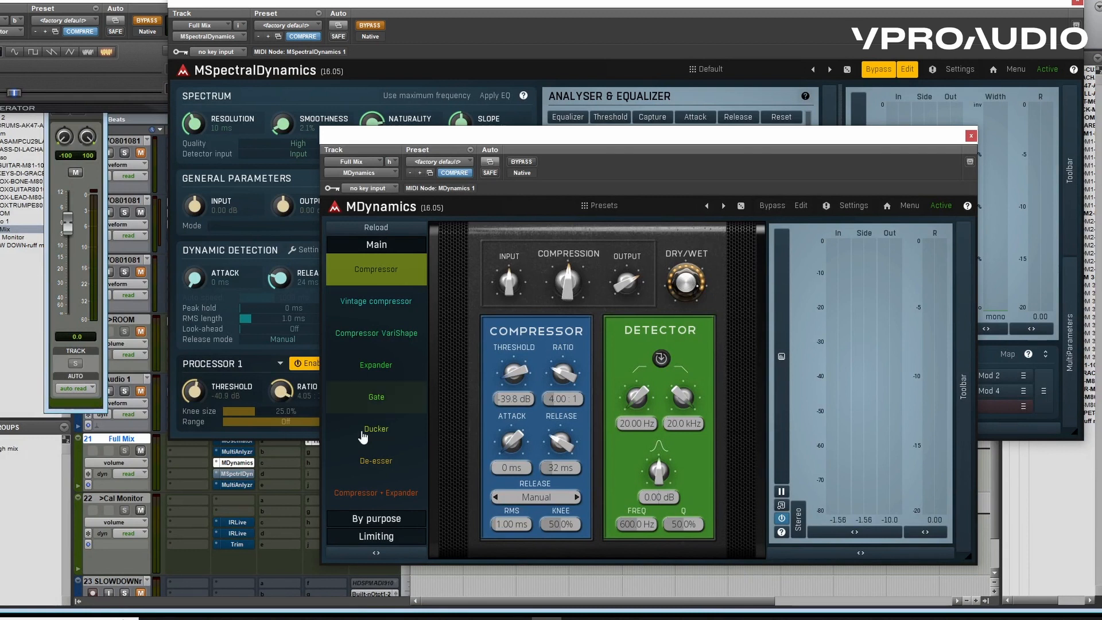
pyautogui.keyDown('ctrl'); pyautogui.click(251, 475); pyautogui.keyUp('ctrl')
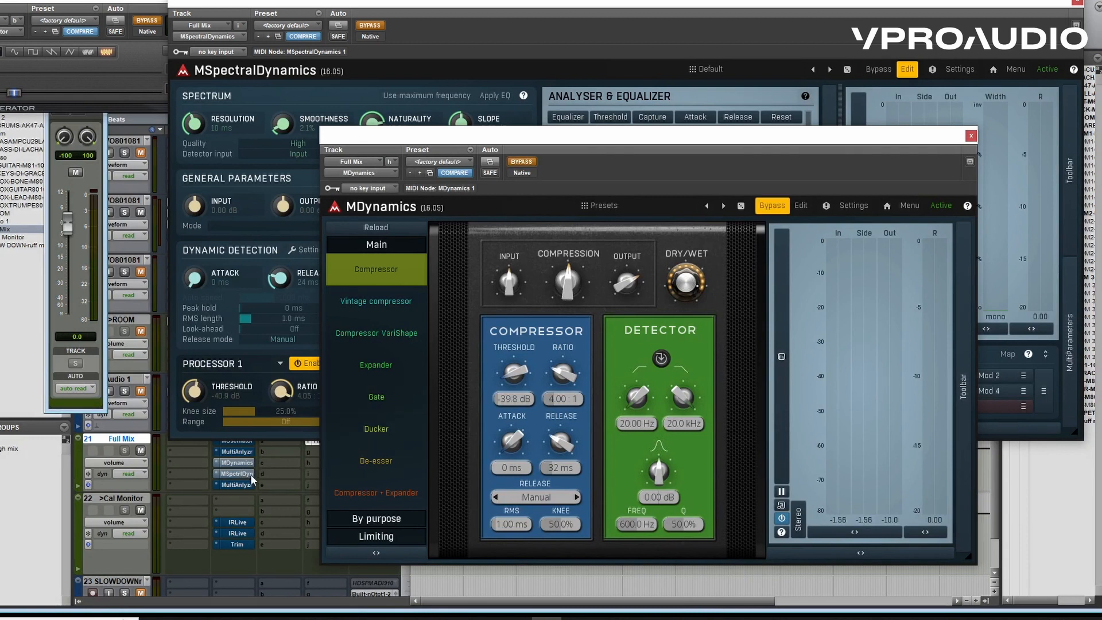
pyautogui.click(459, 12)
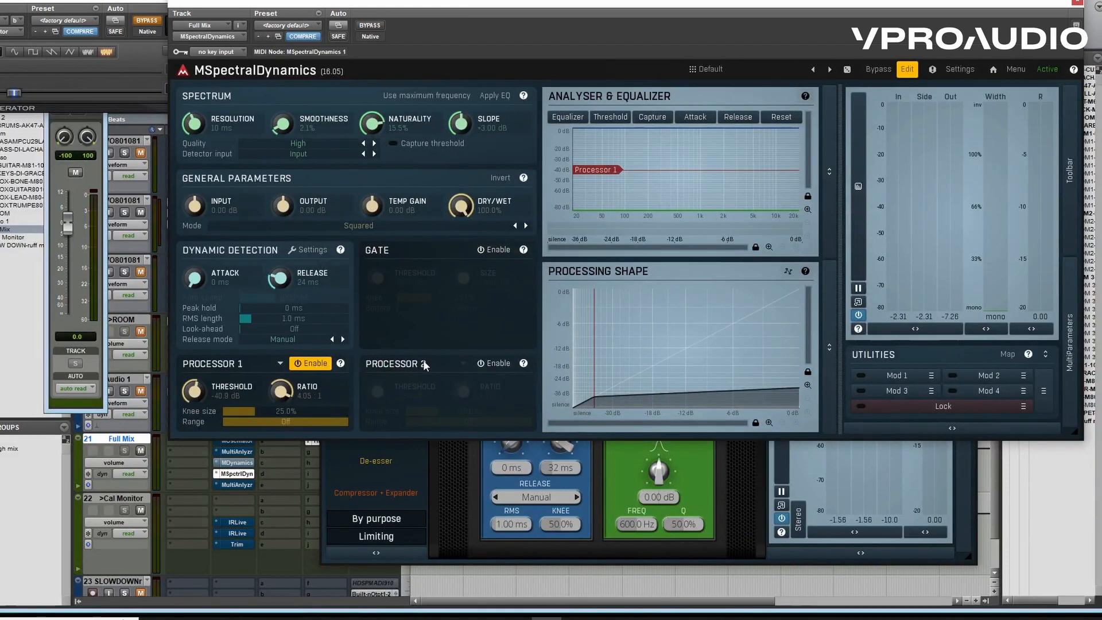
pyautogui.press('space')
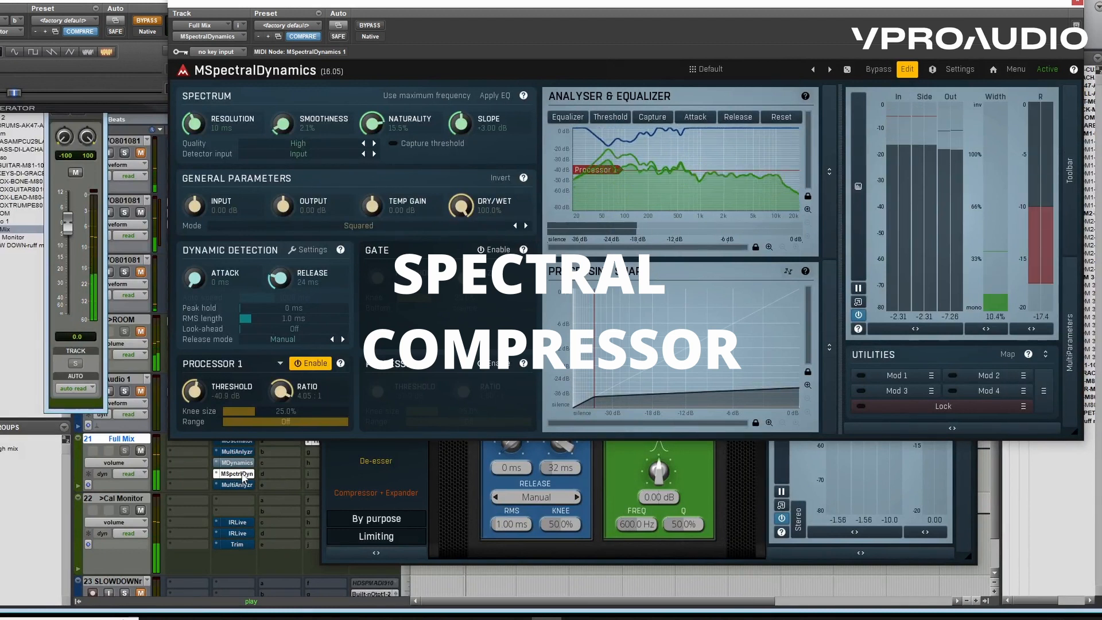
# Swap the active compressor to MDynamics and back during playback, ending with MSpectralDynamics active and its window in front
pyautogui.keyDown('ctrl'); pyautogui.click(241, 473); pyautogui.keyUp('ctrl')
pyautogui.keyDown('ctrl'); pyautogui.click(239, 463); pyautogui.keyUp('ctrl')
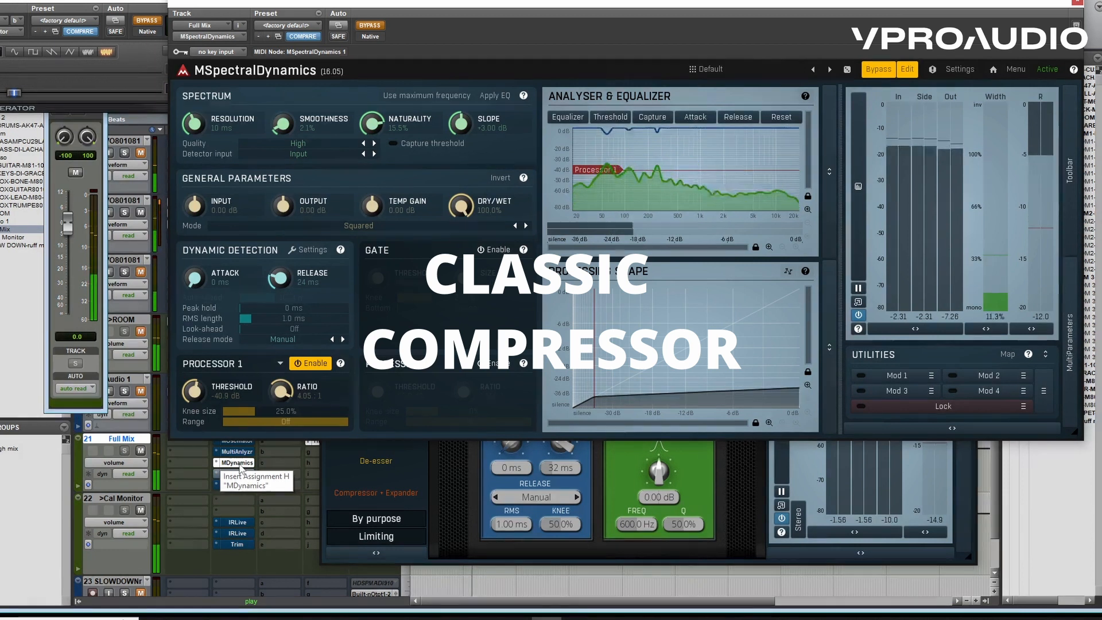
pyautogui.click(453, 465)
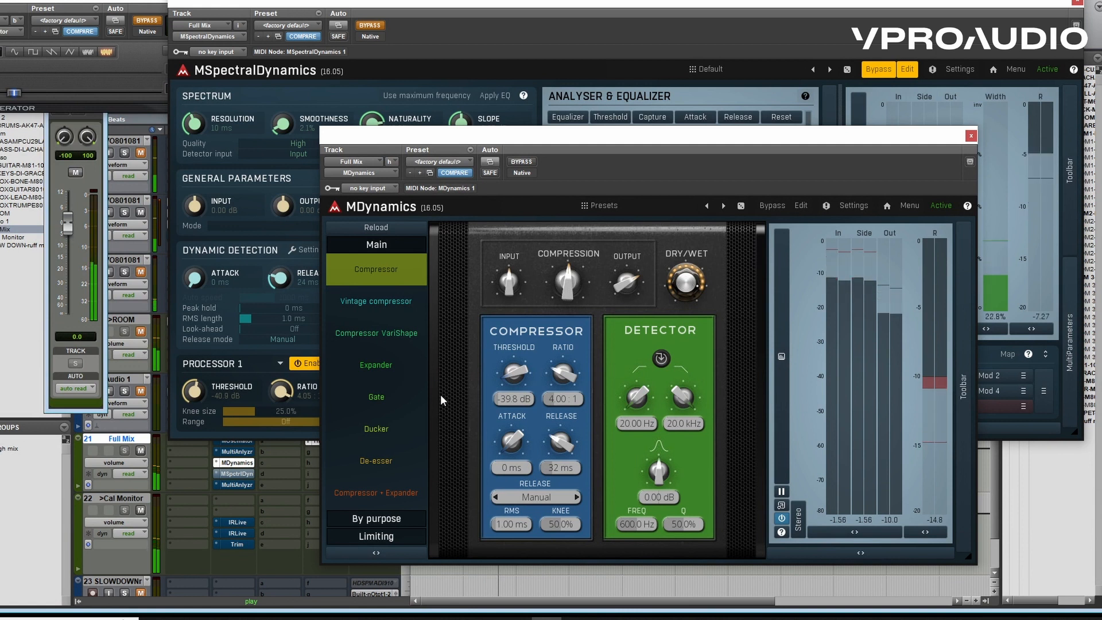
pyautogui.keyDown('ctrl'); pyautogui.click(244, 463); pyautogui.keyUp('ctrl')
pyautogui.keyDown('ctrl'); pyautogui.click(247, 475); pyautogui.keyUp('ctrl')
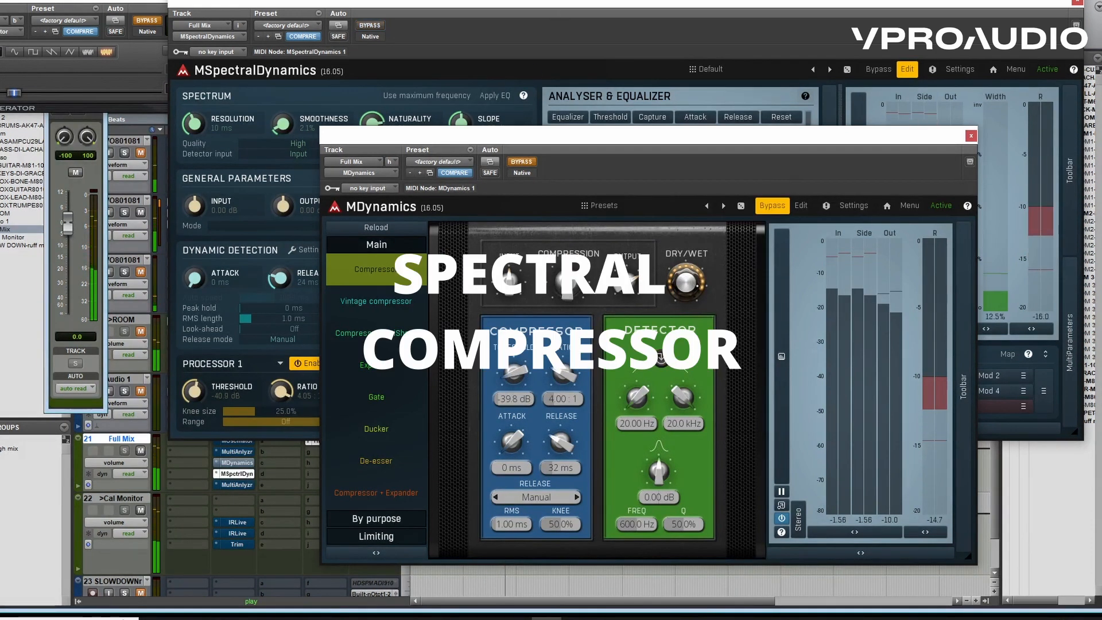
pyautogui.moveTo(560, 3); pyautogui.dragTo(563, 4)
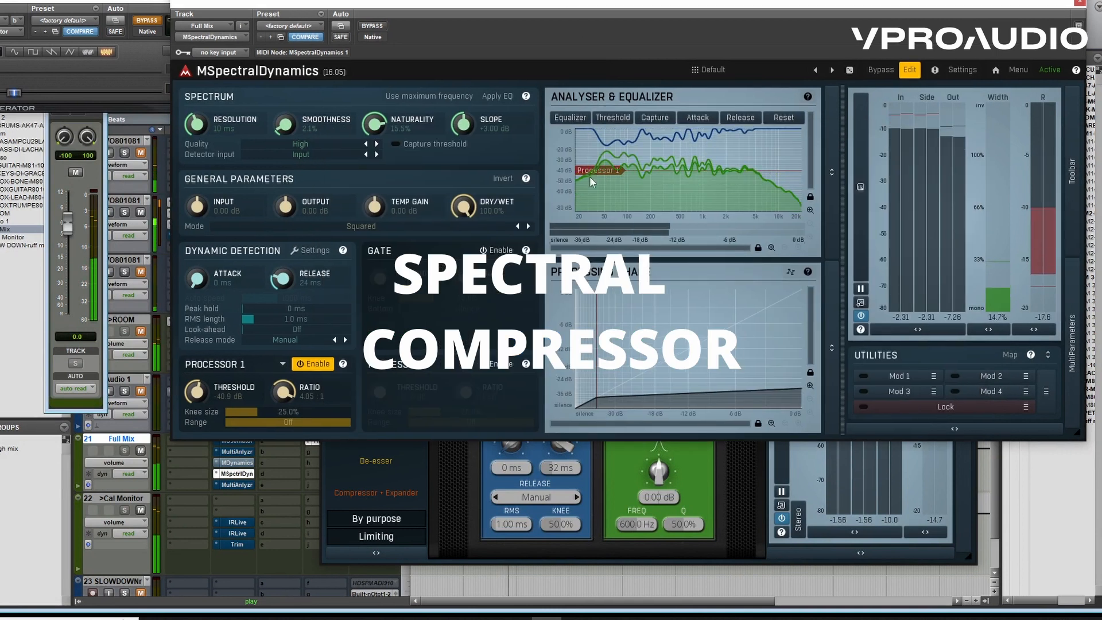
# Compare the dry and compressed mix by lowering MSpectralDynamics' Dry/Wet to 0% and restoring 100%, stop playback, and bring MDynamics forward
pyautogui.moveTo(464, 207); pyautogui.dragTo(463, 321)
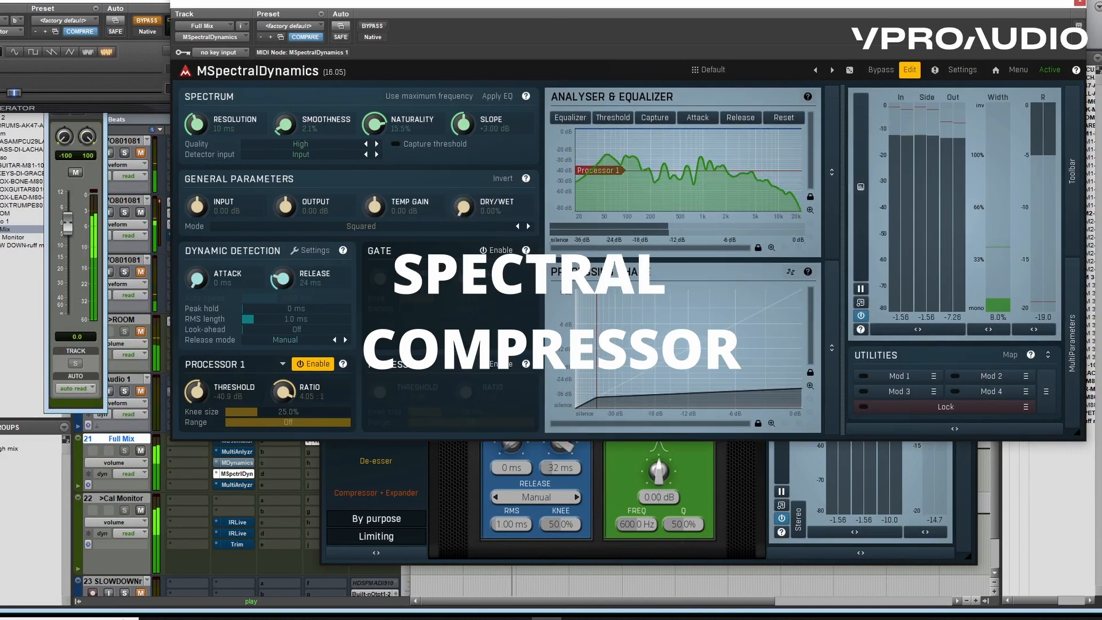
pyautogui.moveTo(463, 206); pyautogui.dragTo(464, 92)
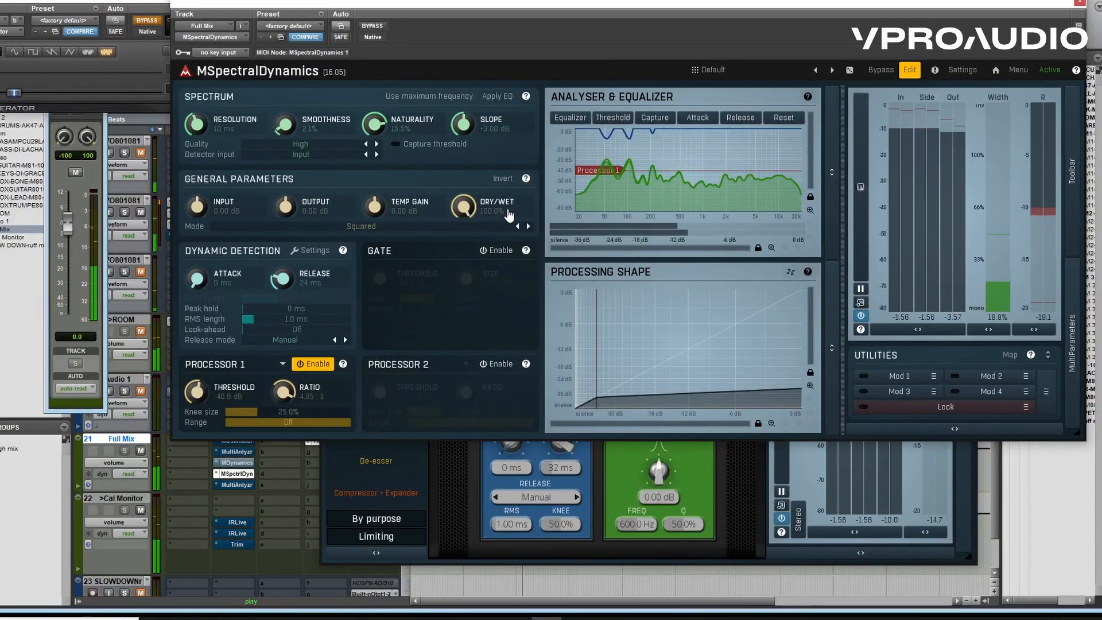
pyautogui.press('space')
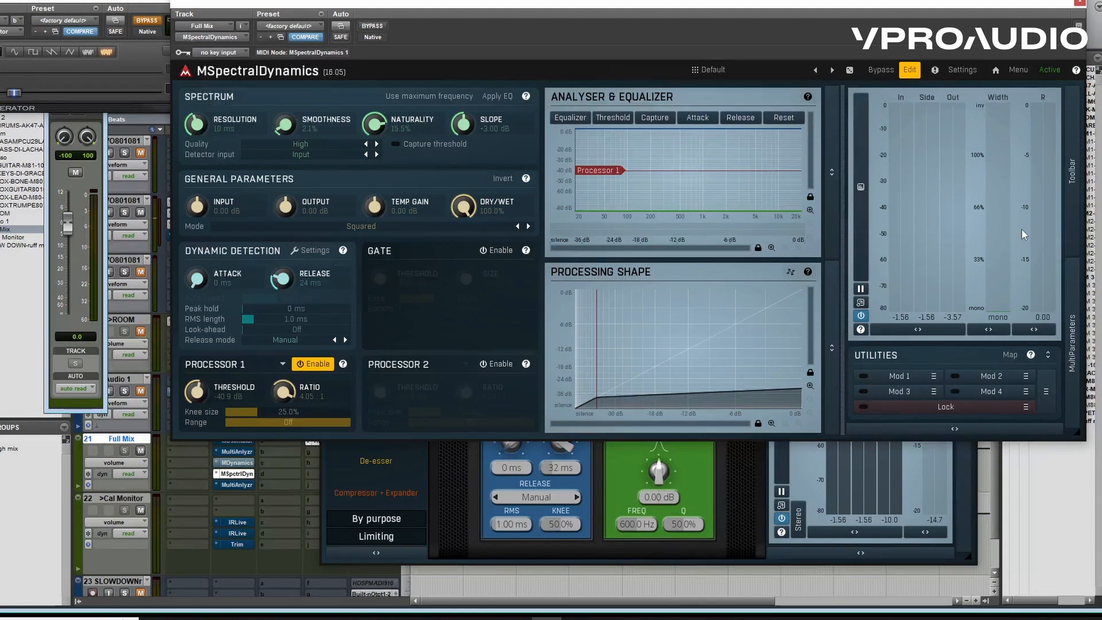
pyautogui.click(971, 466)
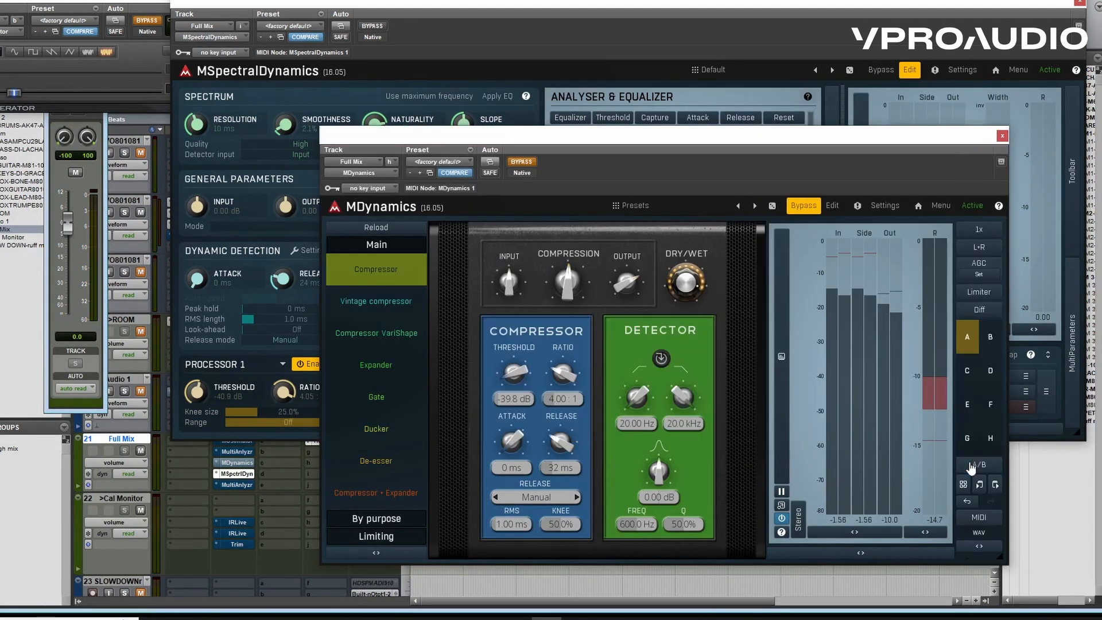